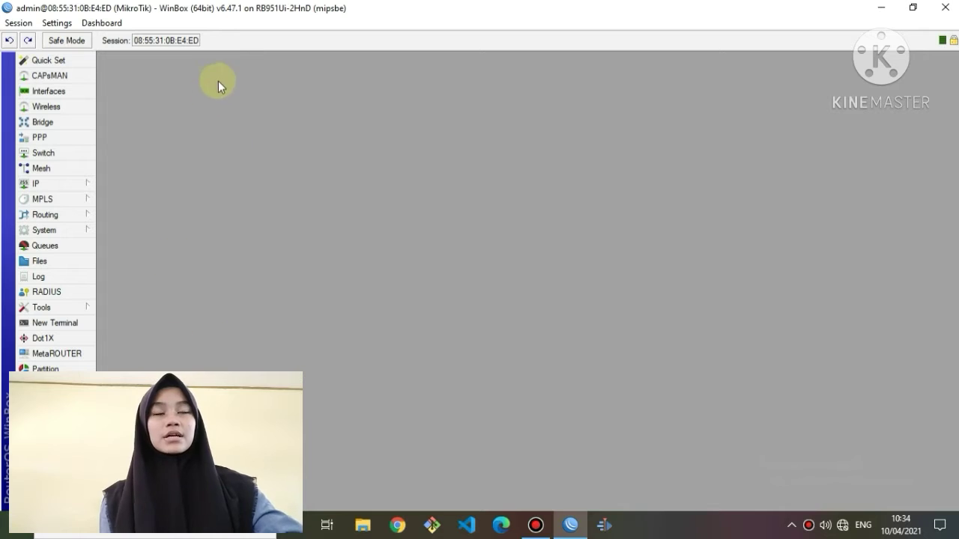
# Rename interface ether1 to ether1modem.
pyautogui.click(47, 97)
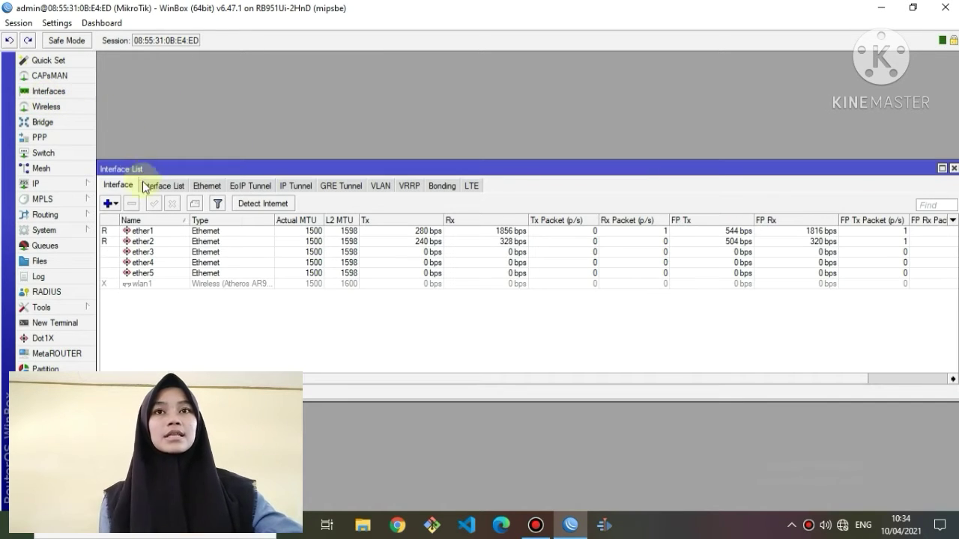
pyautogui.click(145, 231)
pyautogui.doubleClick(146, 232)
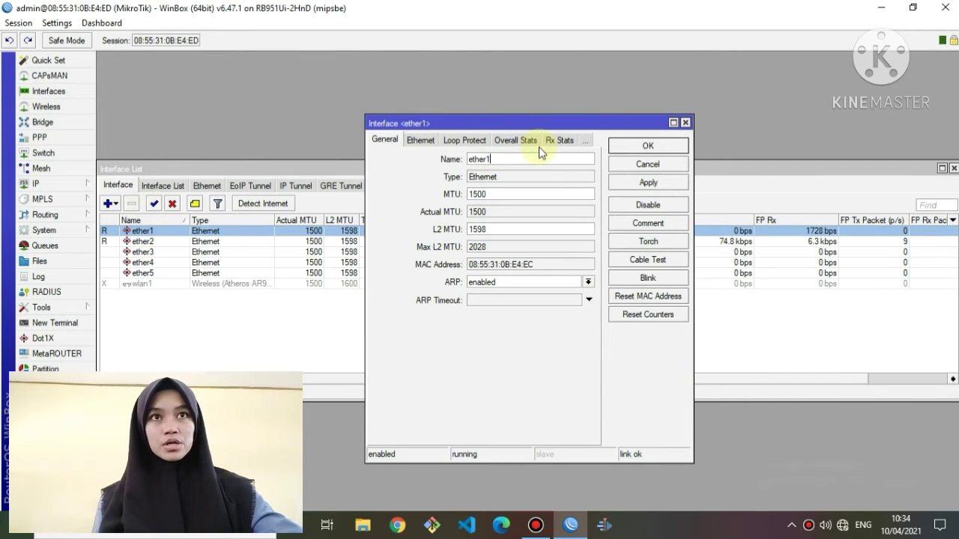
pyautogui.write('modem')
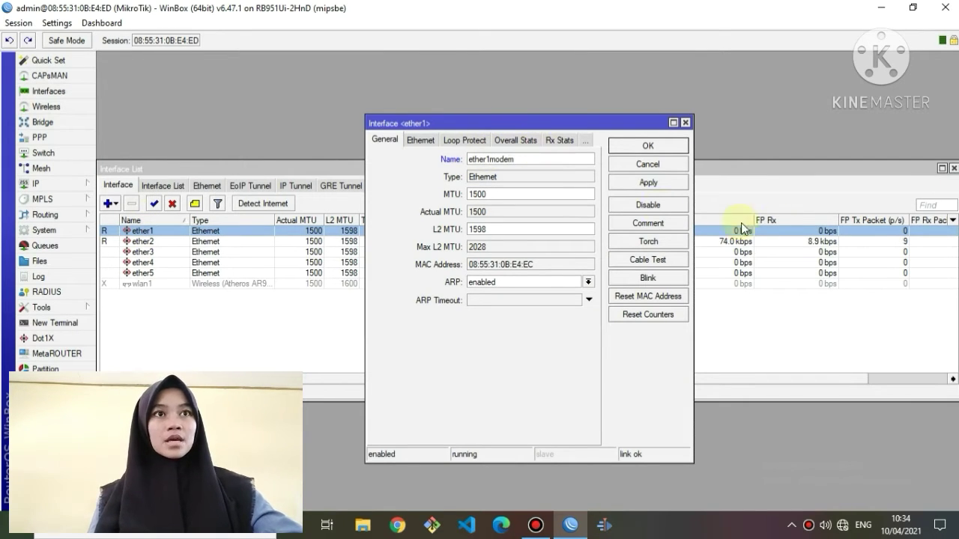
pyautogui.click(678, 183)
pyautogui.click(667, 147)
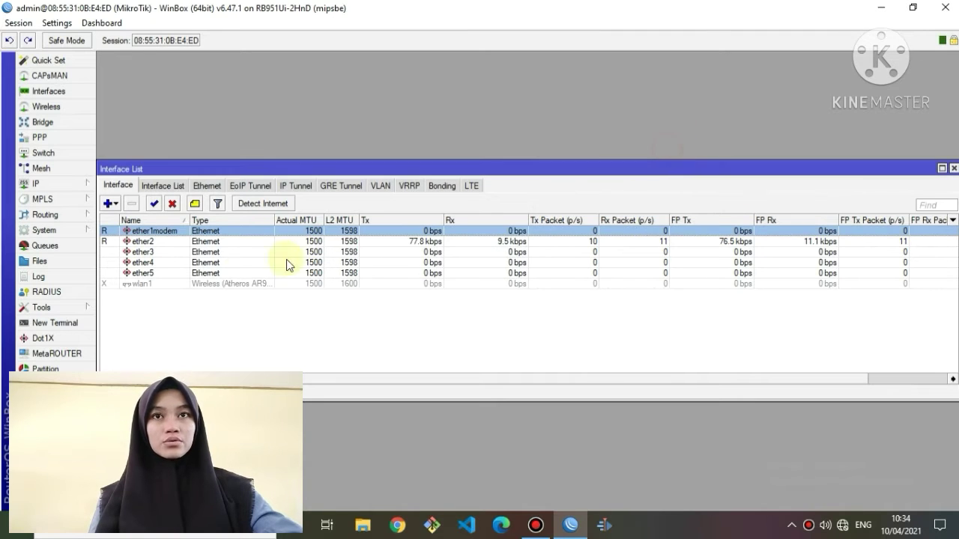
# Rename interface ether2 to ether2lan.
pyautogui.doubleClick(201, 245)
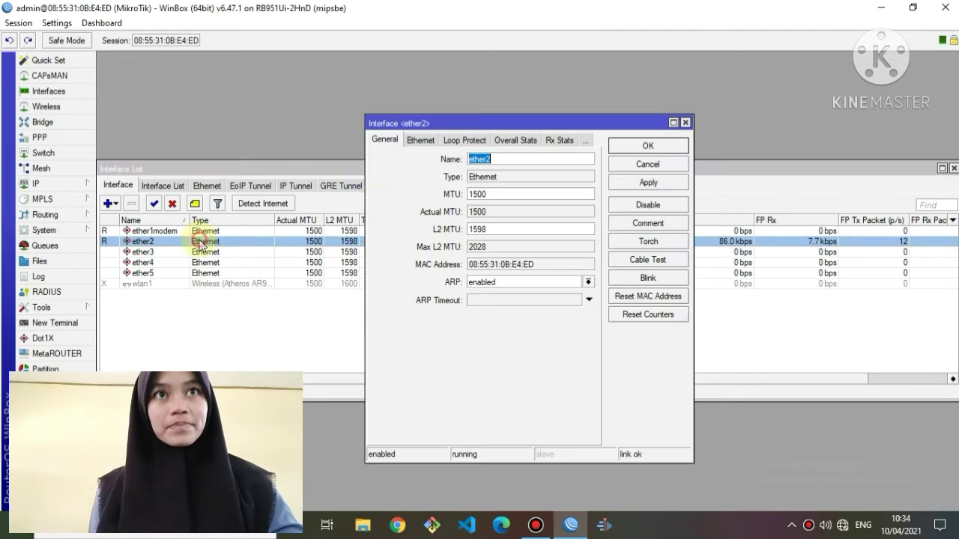
pyautogui.click(528, 159)
pyautogui.write('lan')
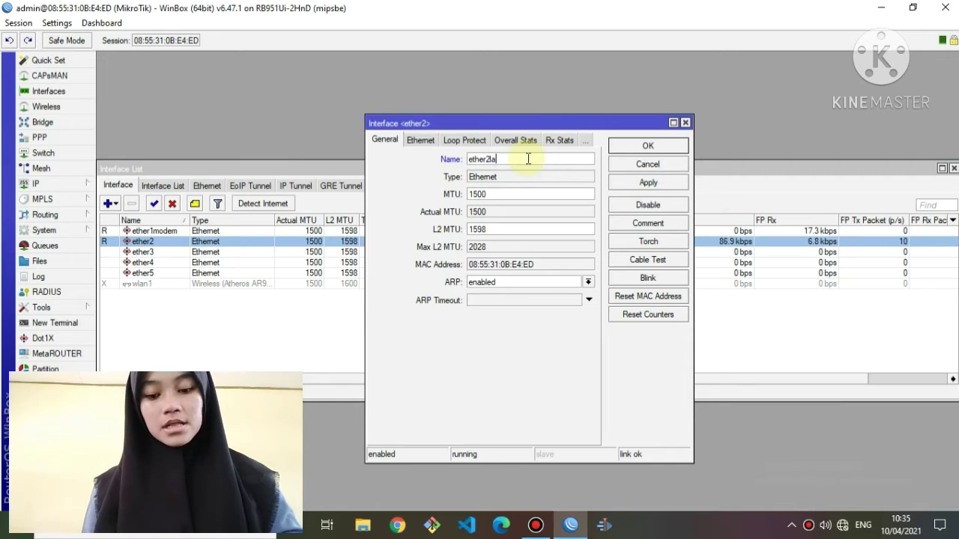
pyautogui.click(633, 189)
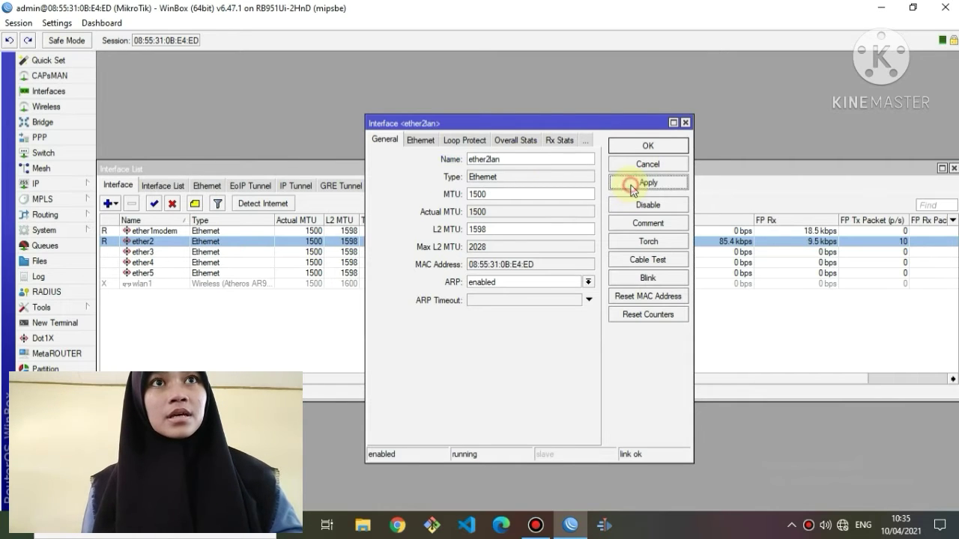
pyautogui.click(641, 144)
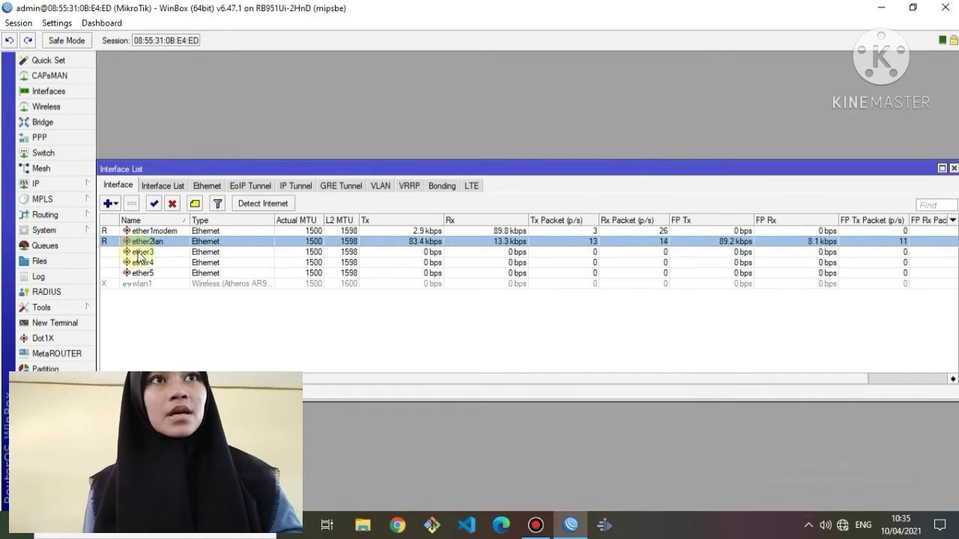
# Rename interface ether3 to ether3wlan and close the interface list.
pyautogui.doubleClick(139, 252)
pyautogui.click(495, 159)
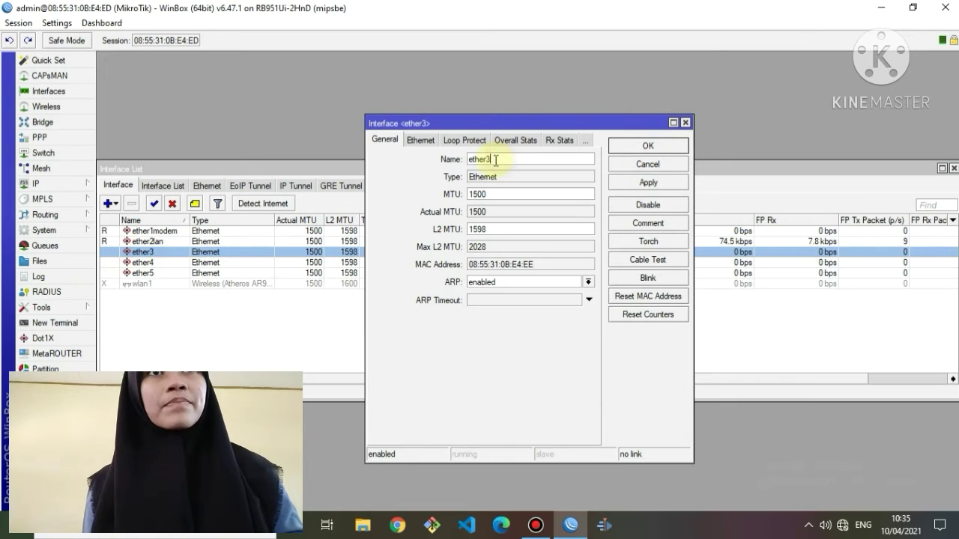
pyautogui.write('wlan')
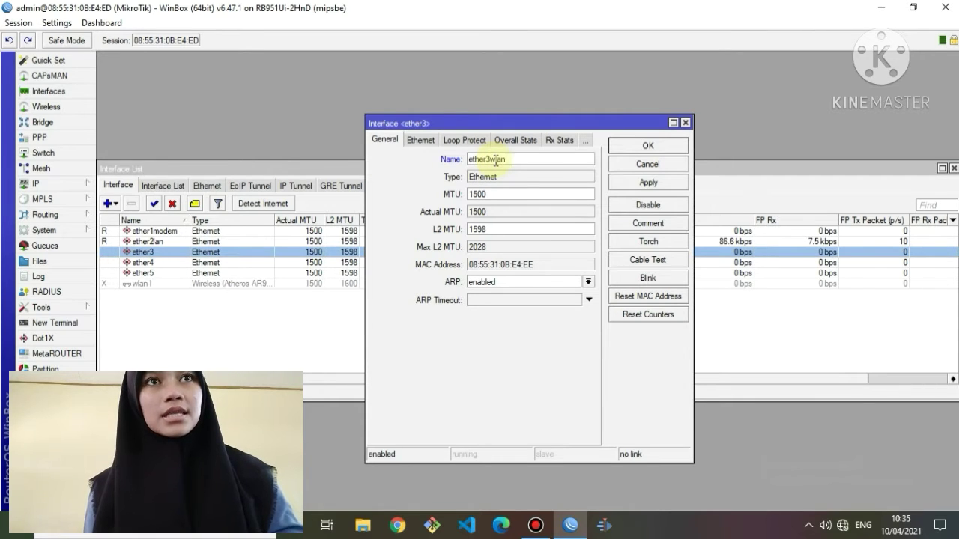
pyautogui.click(635, 183)
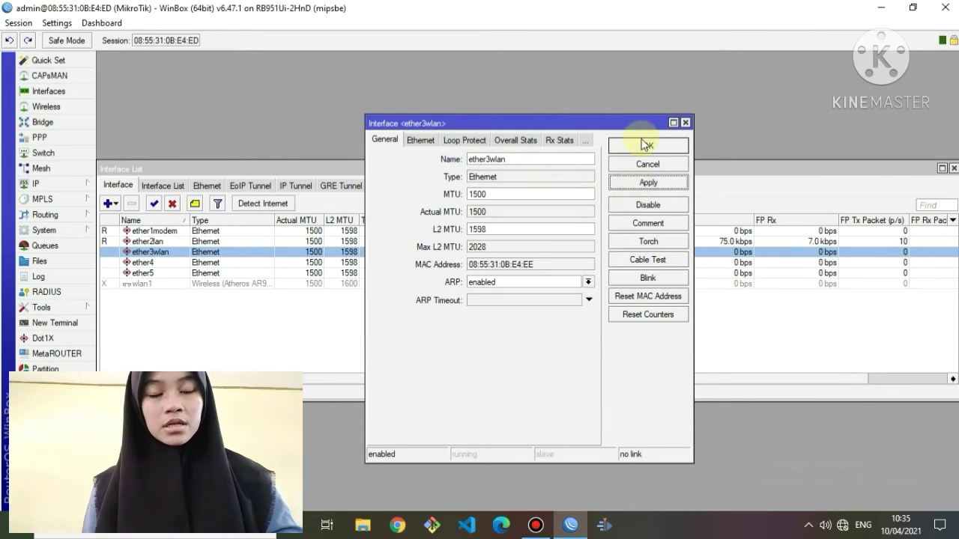
pyautogui.click(642, 144)
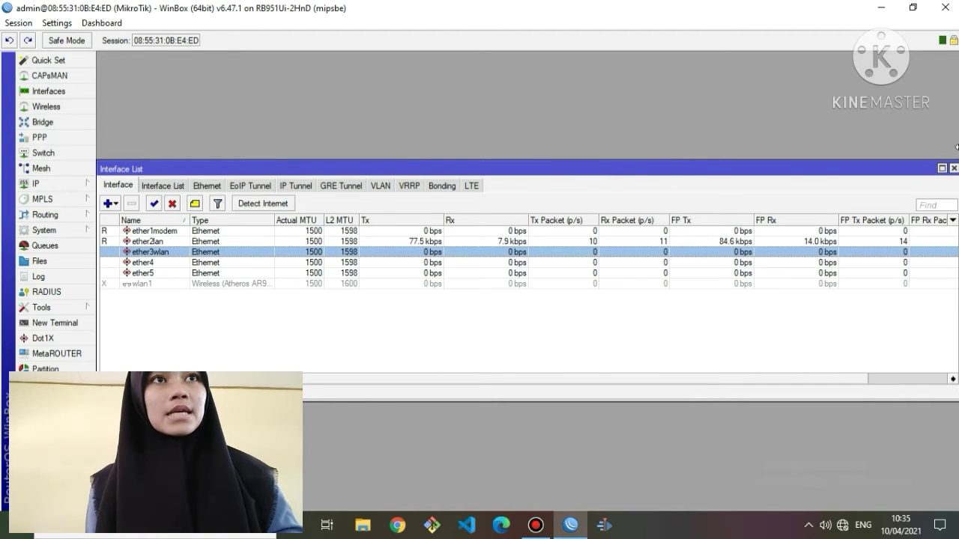
pyautogui.click(953, 169)
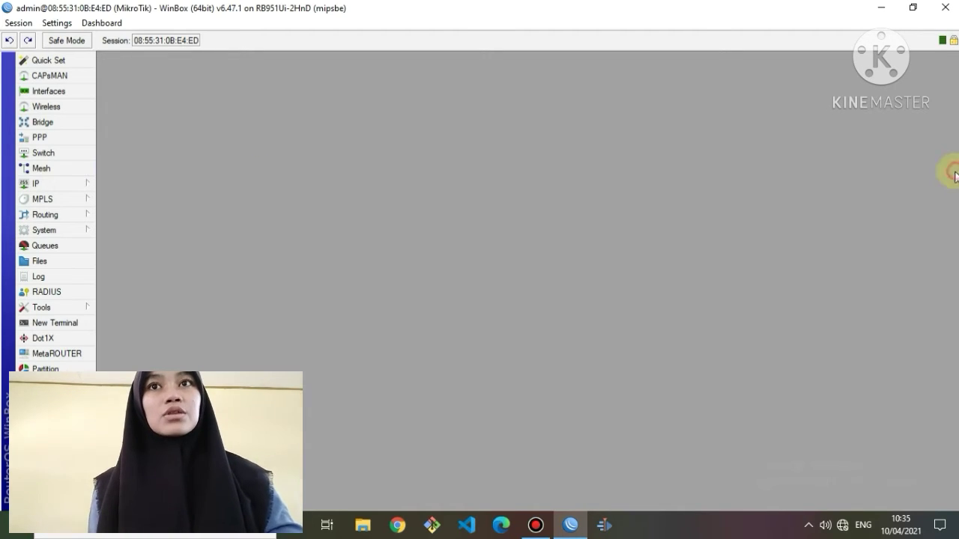
# Add a DHCP client on ether1modem so it binds a 192.168.1.x lease.
pyautogui.click(35, 184)
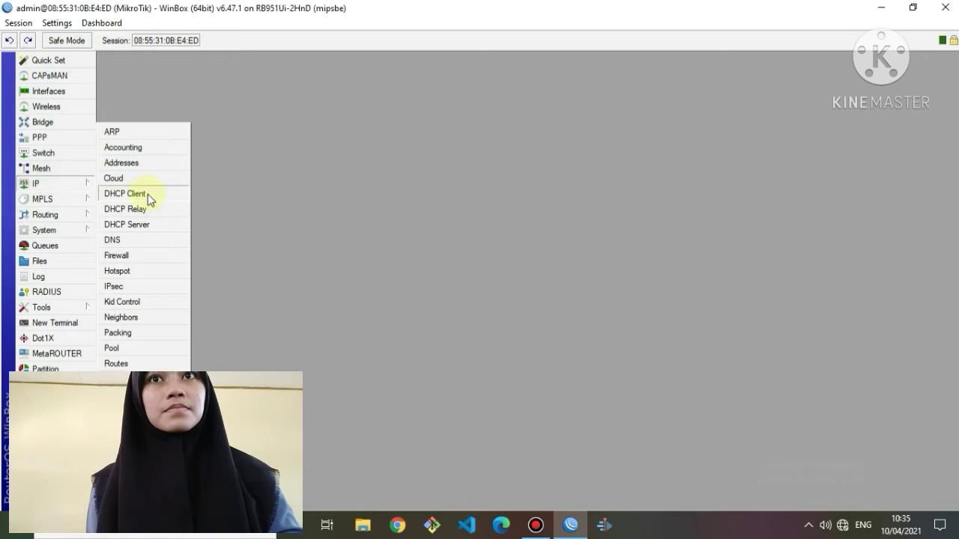
pyautogui.click(124, 193)
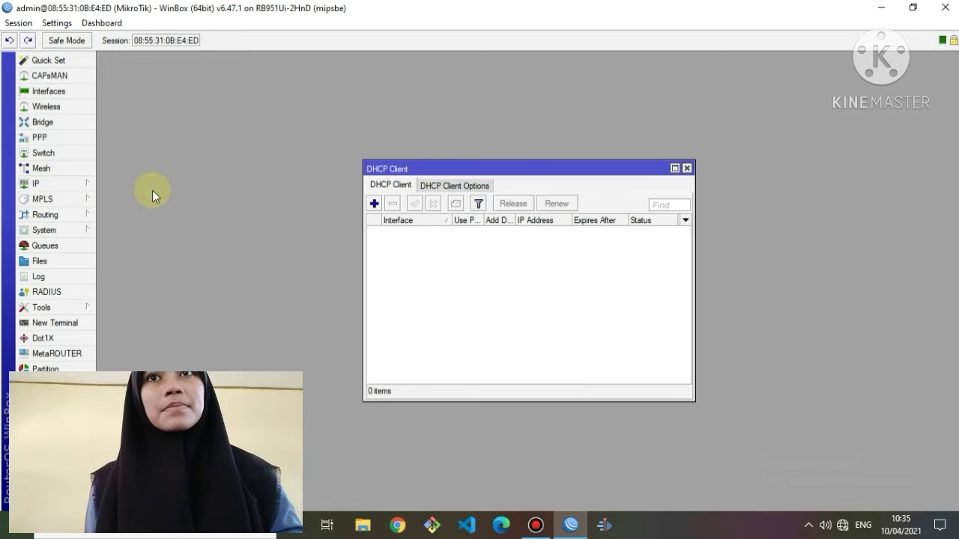
pyautogui.click(374, 204)
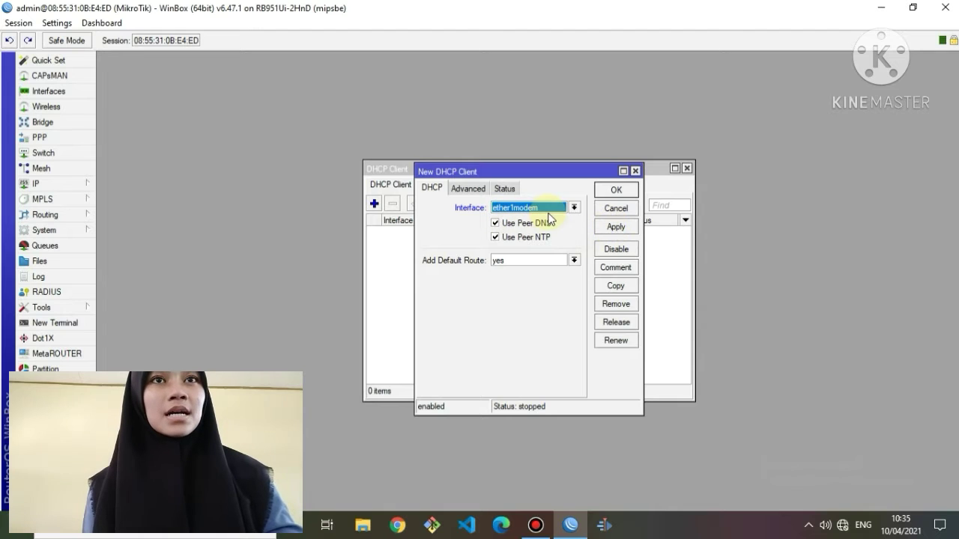
pyautogui.click(613, 227)
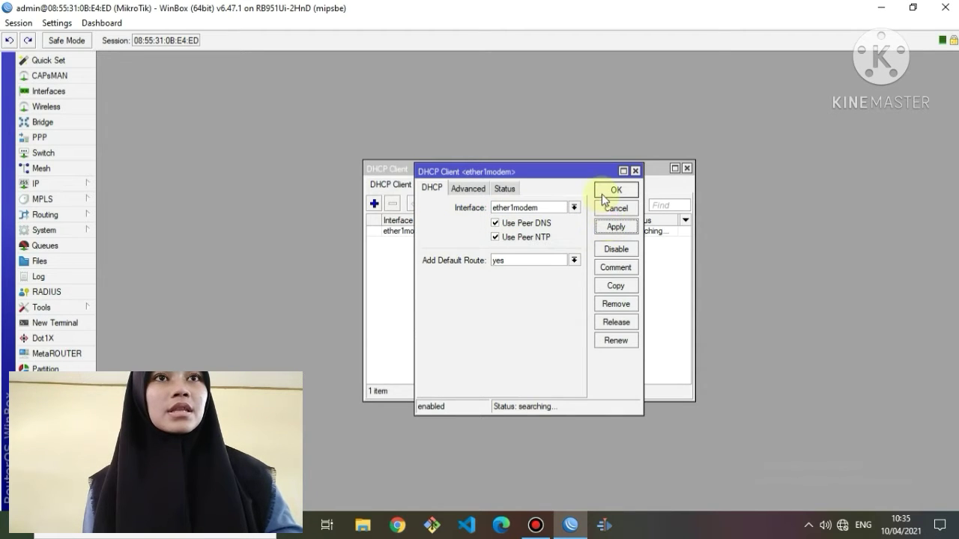
pyautogui.click(611, 191)
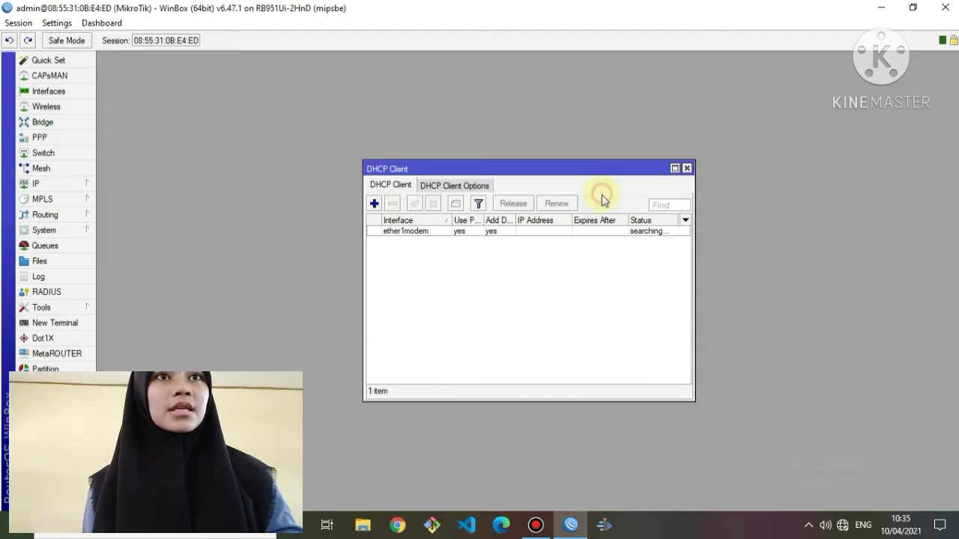
pyautogui.click(687, 169)
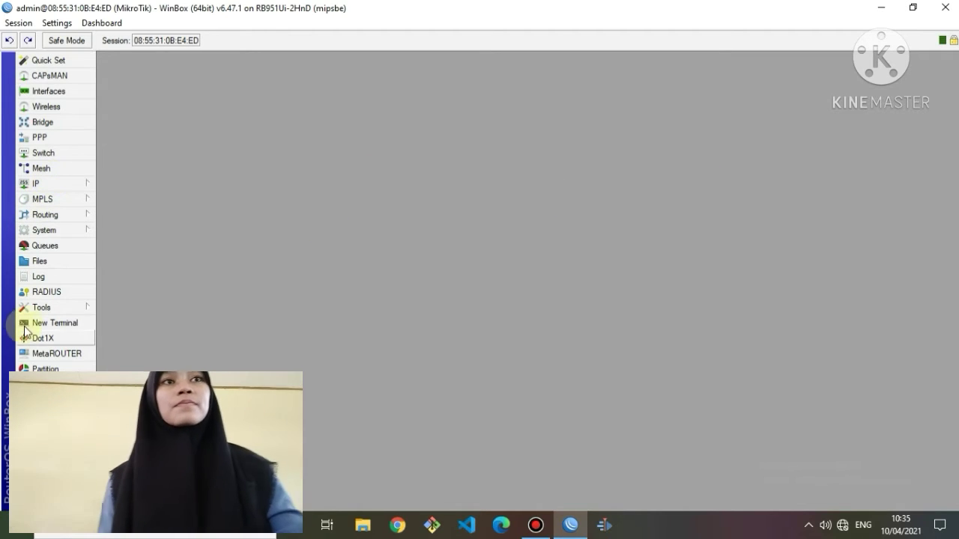
# Ping id.pool.ntp.org from a new terminal and stop after a couple of replies.
pyautogui.click(28, 321)
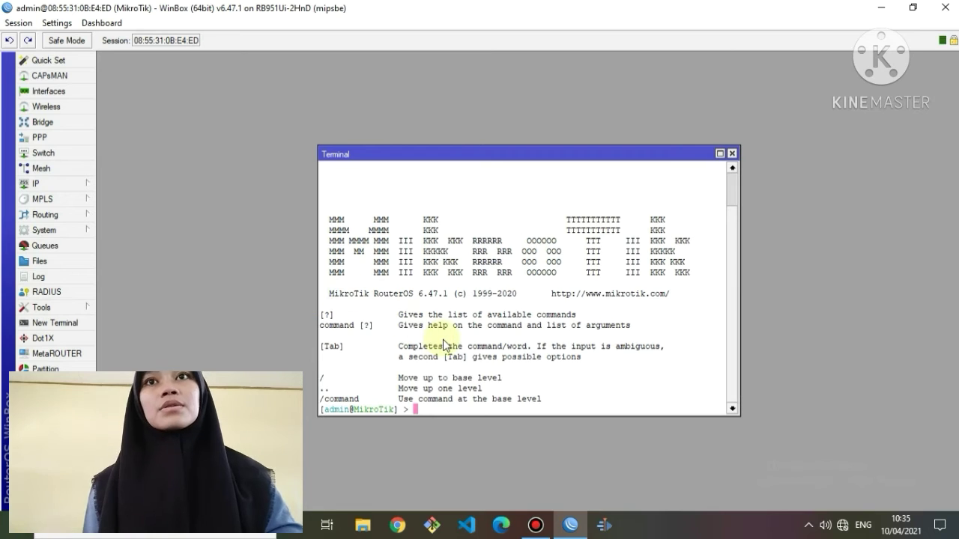
pyautogui.write('ping ')
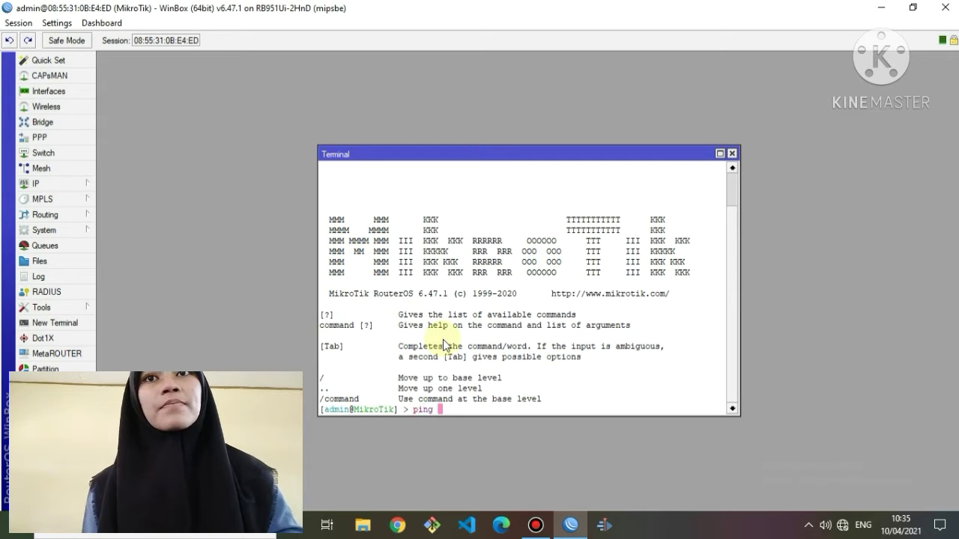
pyautogui.write('id.pool')
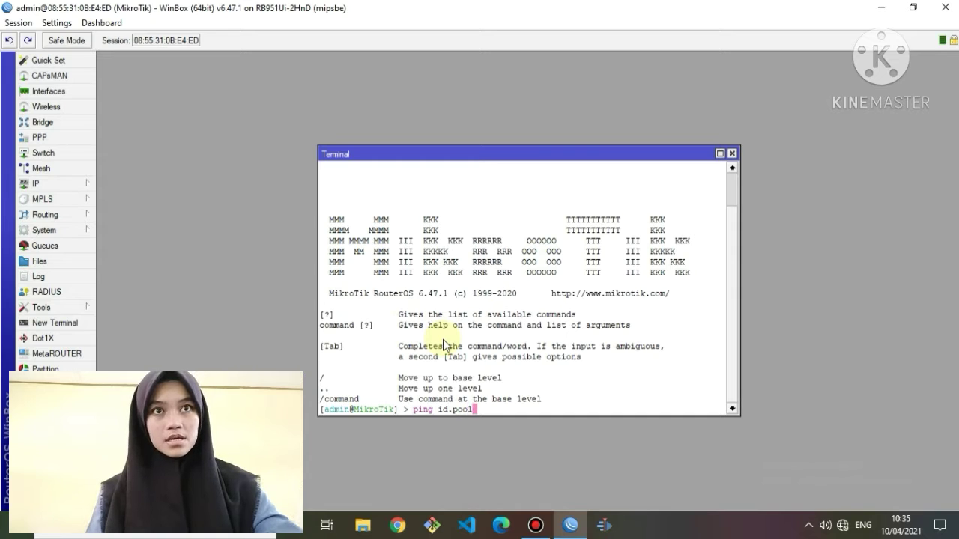
pyautogui.write('.ntp.org')
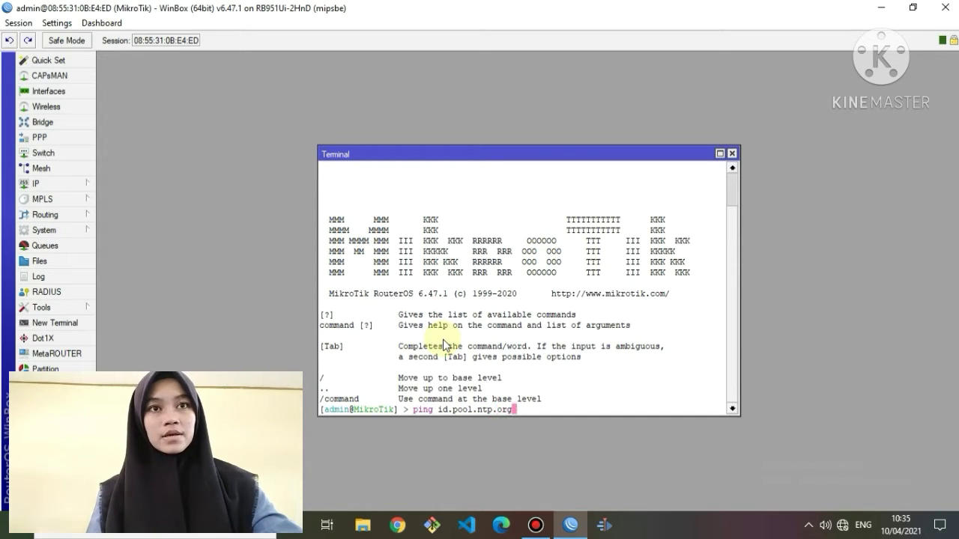
pyautogui.press('Return')
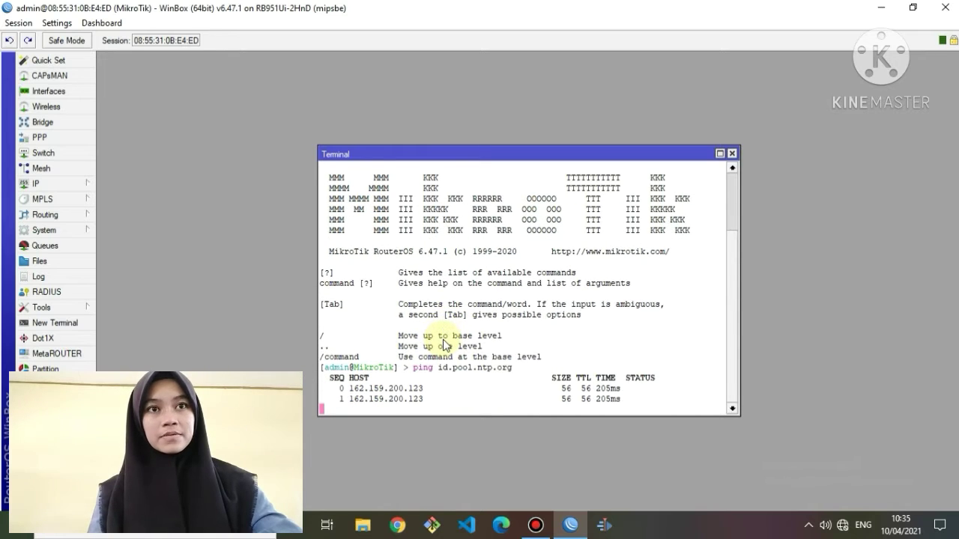
pyautogui.hotkey('ctrl', 'c')
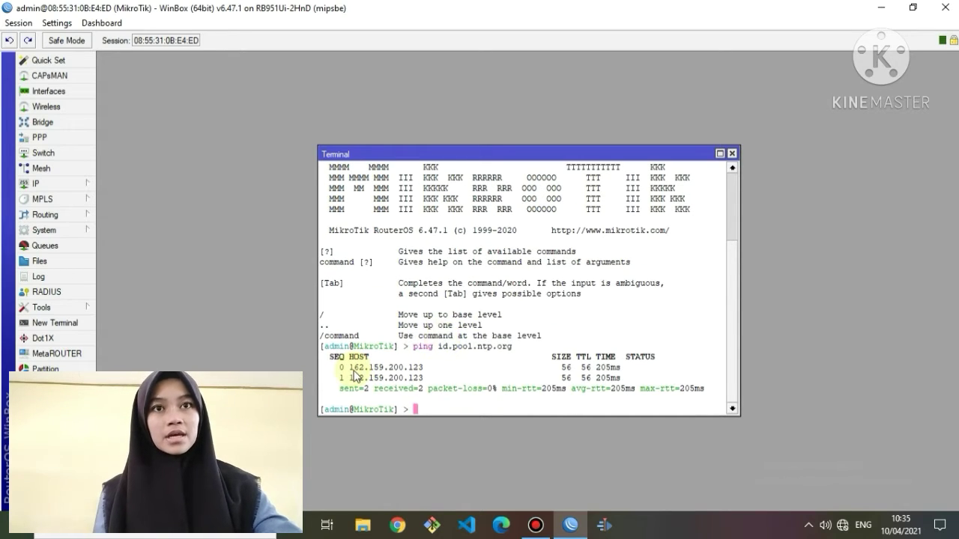
# Copy the reply address 162.159.200.123 and close the terminal.
pyautogui.moveTo(349, 367); pyautogui.dragTo(424, 370)
pyautogui.rightClick(421, 367)
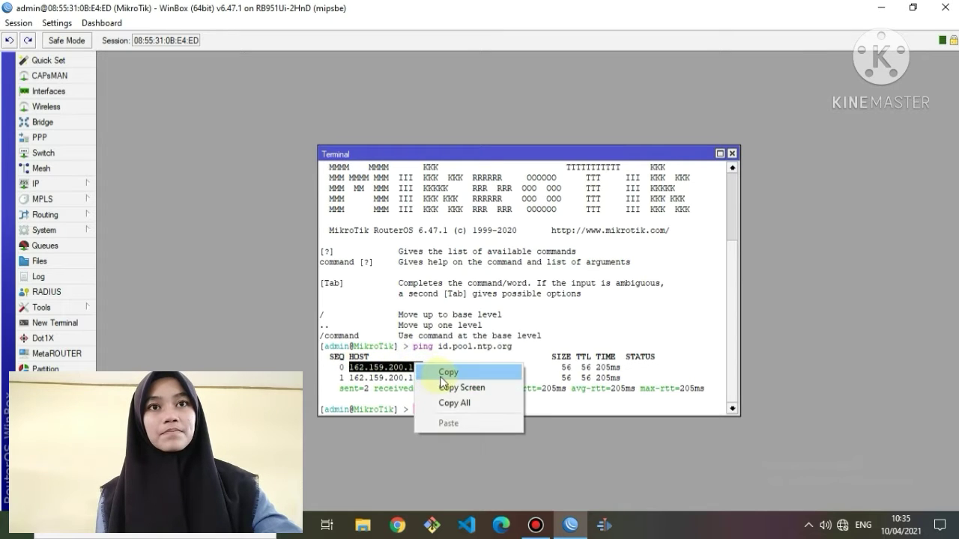
pyautogui.click(439, 370)
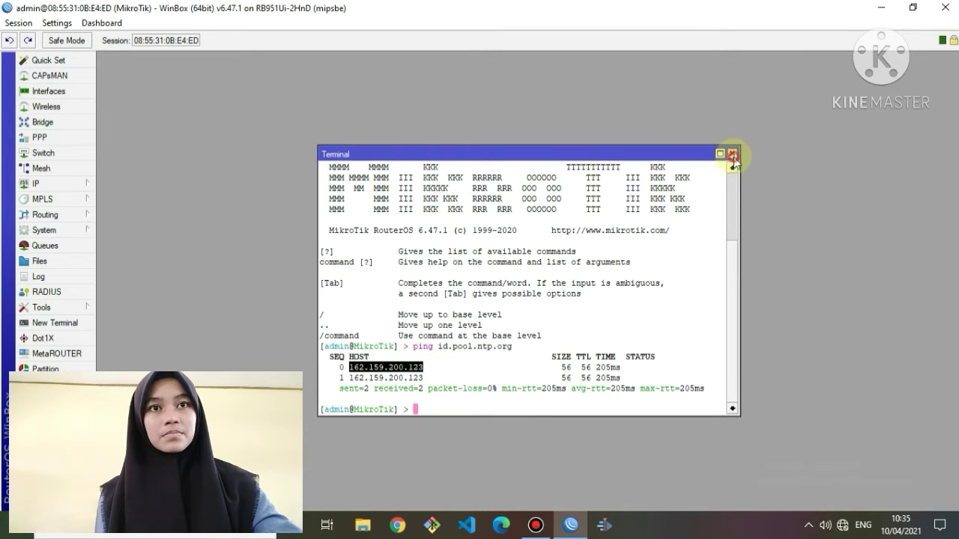
pyautogui.click(731, 153)
# Enter DNS servers 8.8.8.8 and 8.8.4.4 and tick Allow Remote Requests.
pyautogui.click(35, 184)
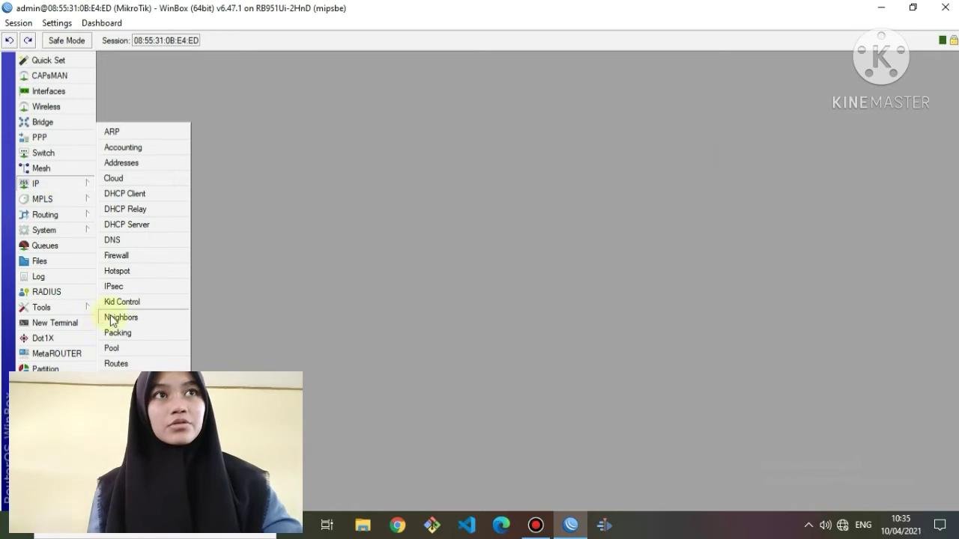
pyautogui.click(136, 245)
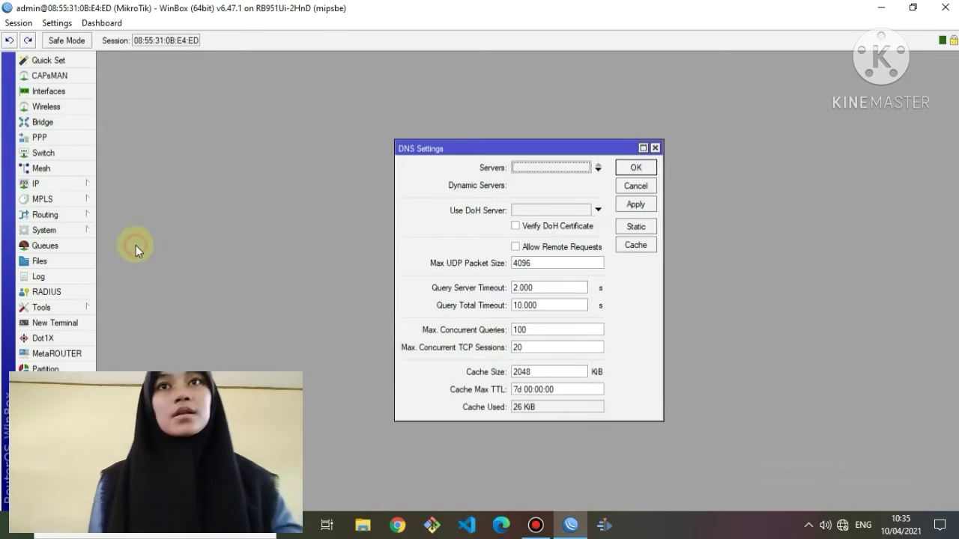
pyautogui.click(551, 167)
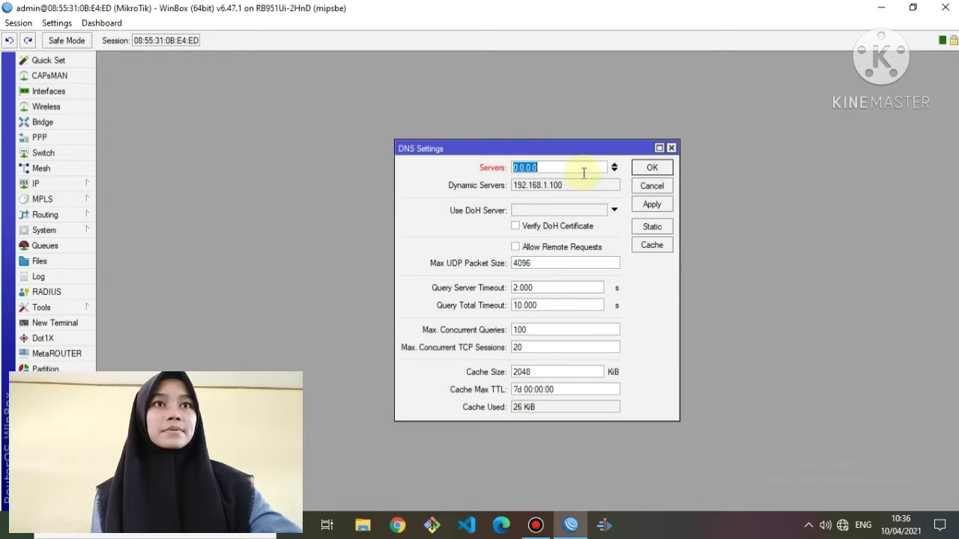
pyautogui.write('8.8.8.8')
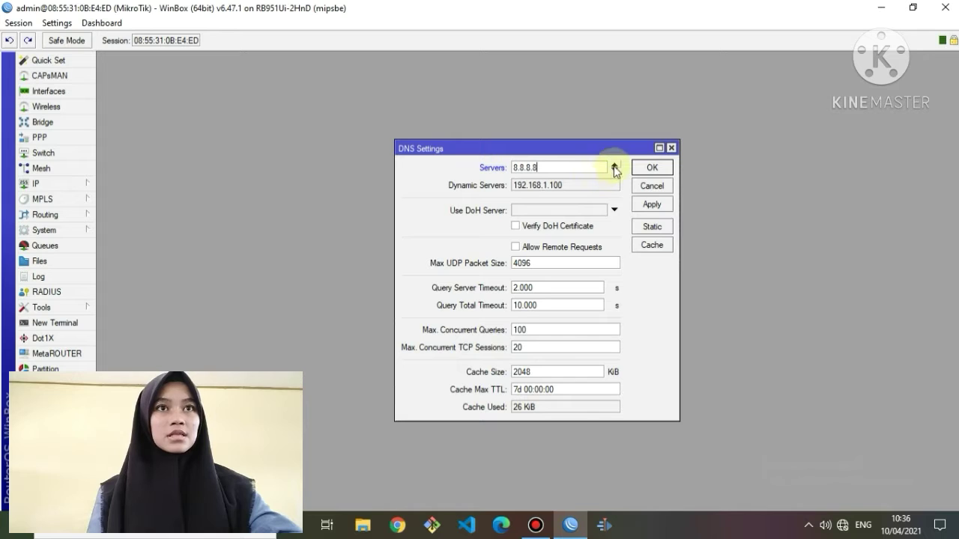
pyautogui.click(615, 168)
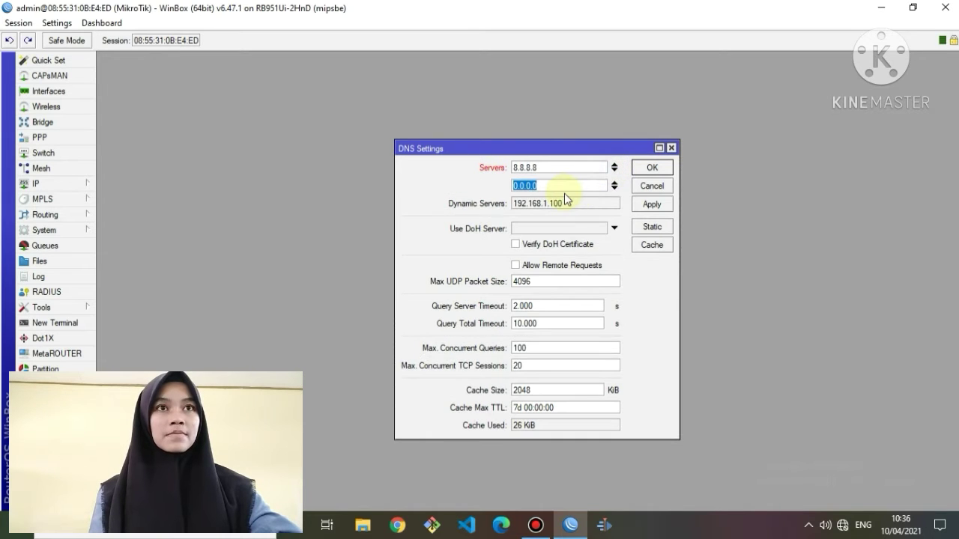
pyautogui.write('8.8')
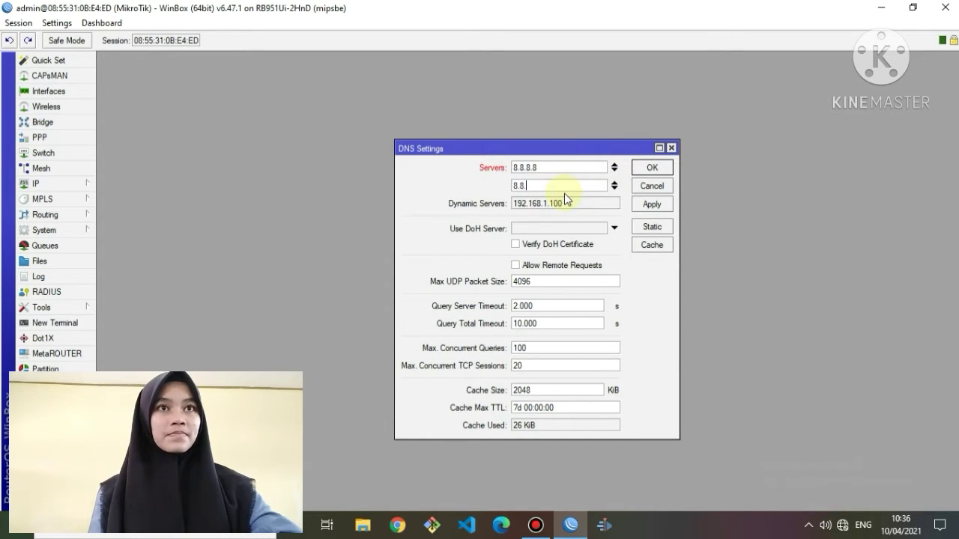
pyautogui.write('.4.4')
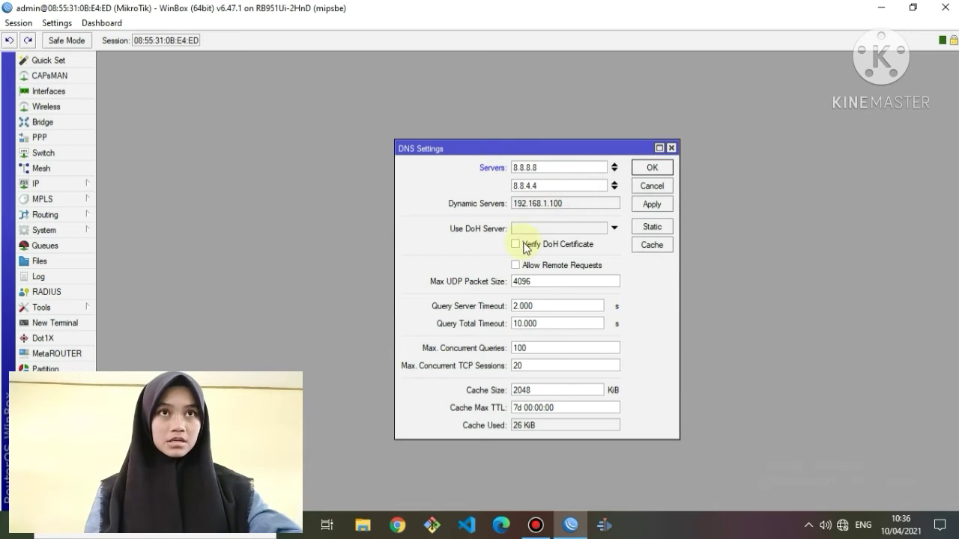
pyautogui.click(515, 265)
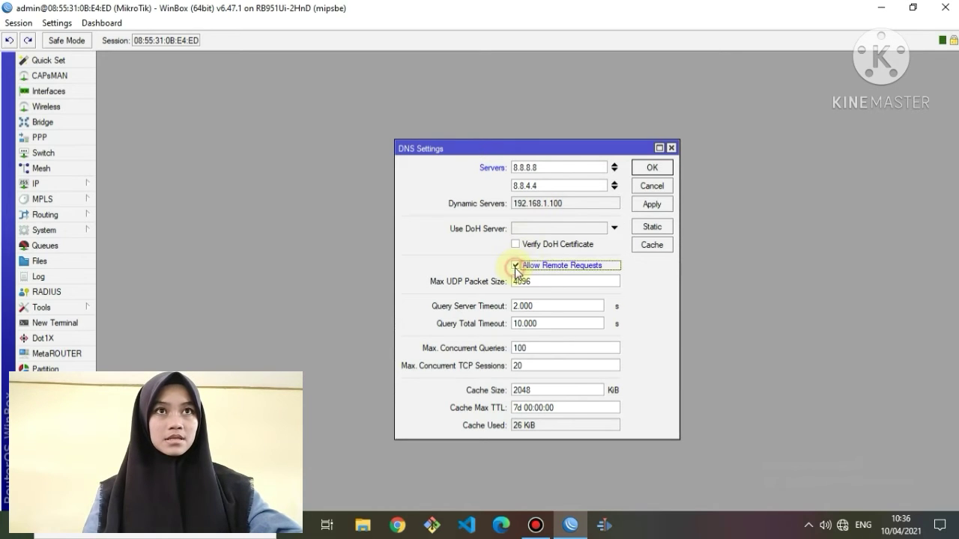
pyautogui.click(649, 205)
pyautogui.click(649, 168)
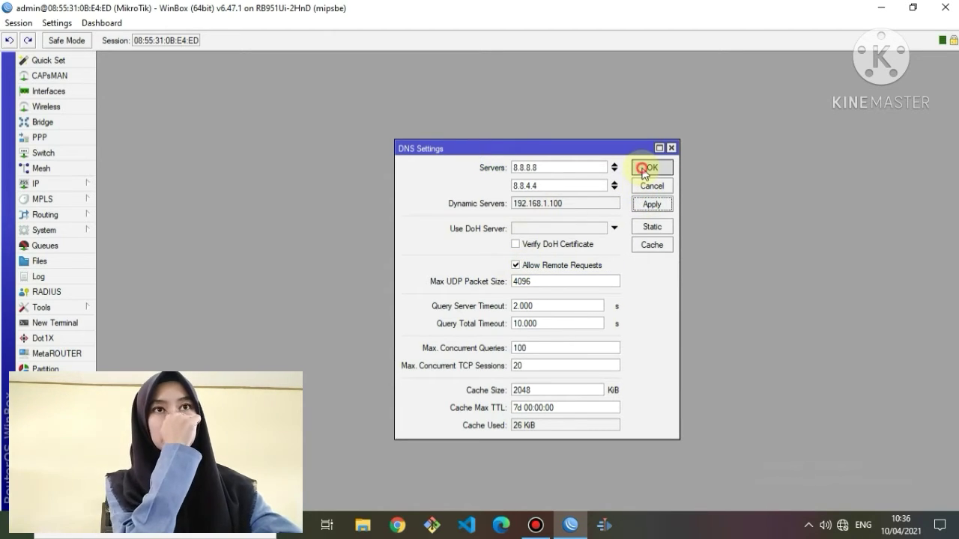
pyautogui.click(47, 186)
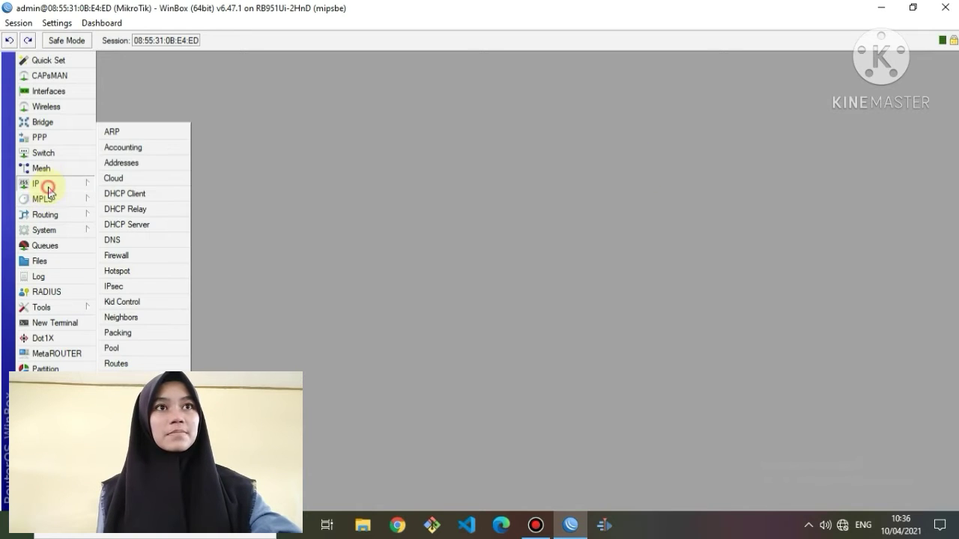
# Turn on the SNTP client and paste 162.159.200.123 into Primary and Secondary NTP Server.
pyautogui.click(45, 230)
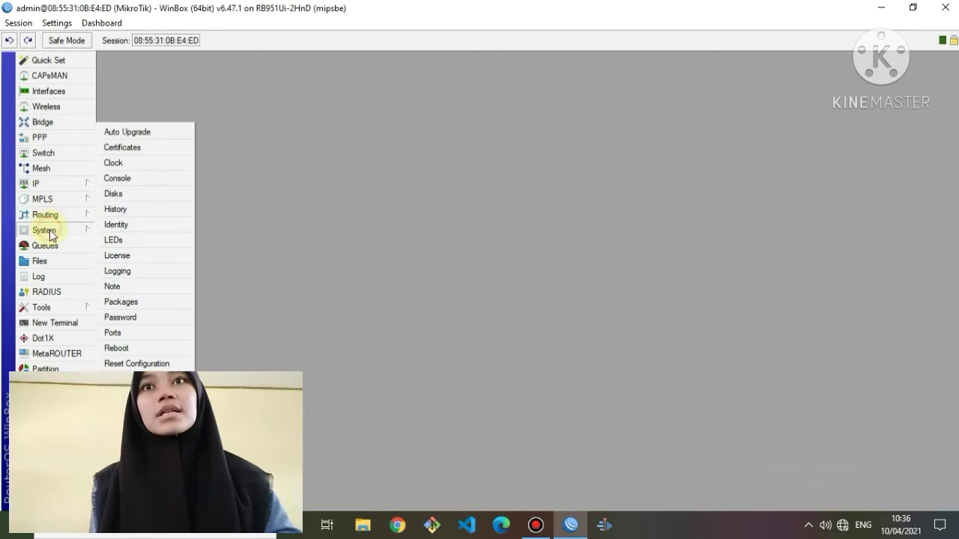
pyautogui.click(126, 410)
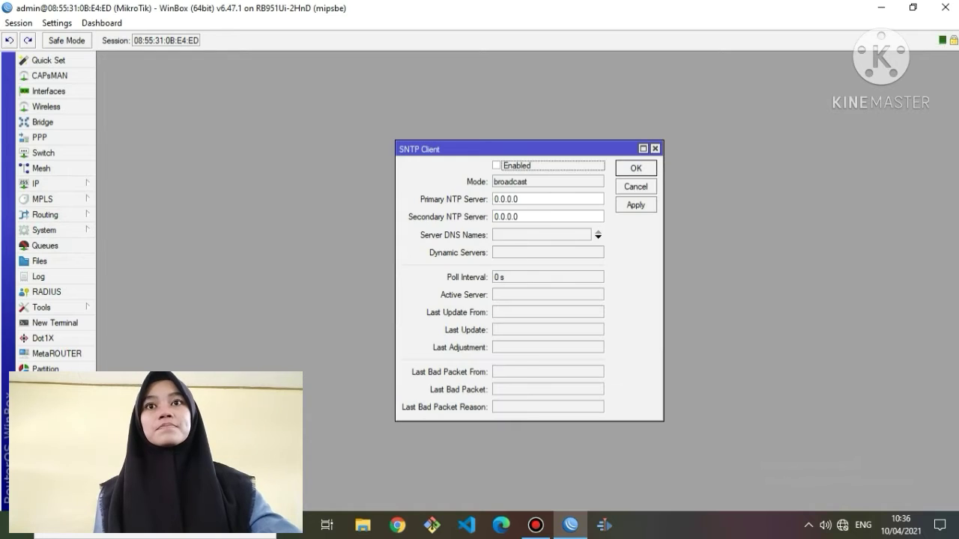
pyautogui.click(496, 166)
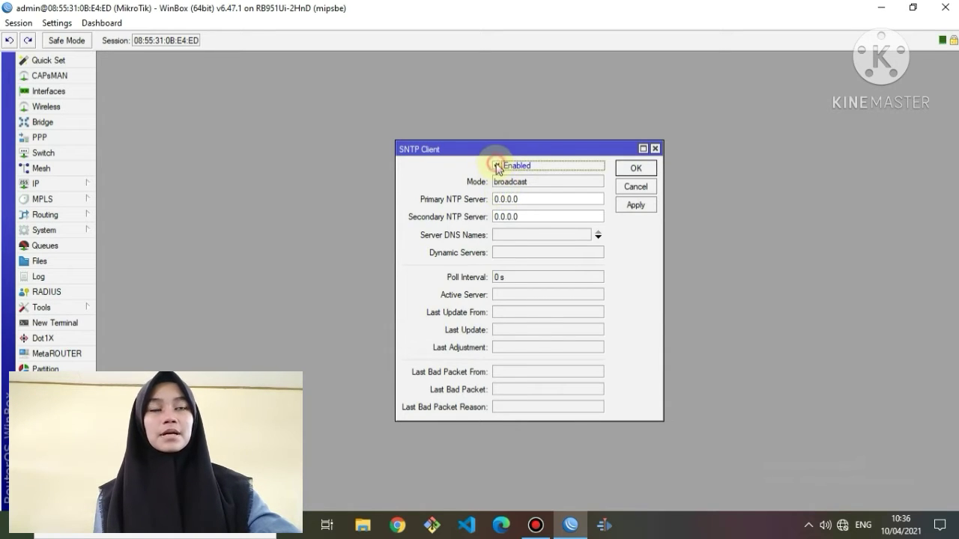
pyautogui.moveTo(537, 198); pyautogui.dragTo(480, 223)
pyautogui.rightClick(519, 199)
pyautogui.click(549, 238)
pyautogui.rightClick(525, 218)
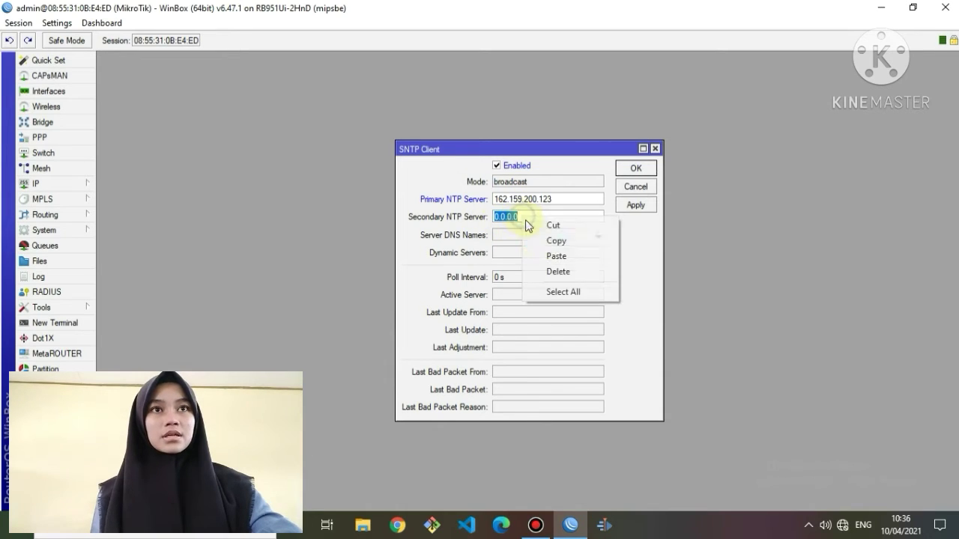
pyautogui.click(553, 256)
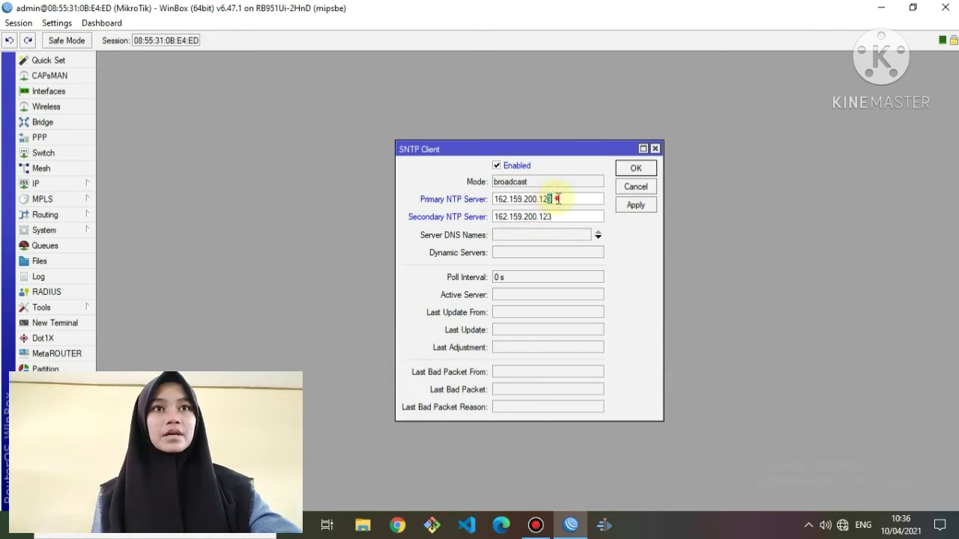
pyautogui.click(638, 204)
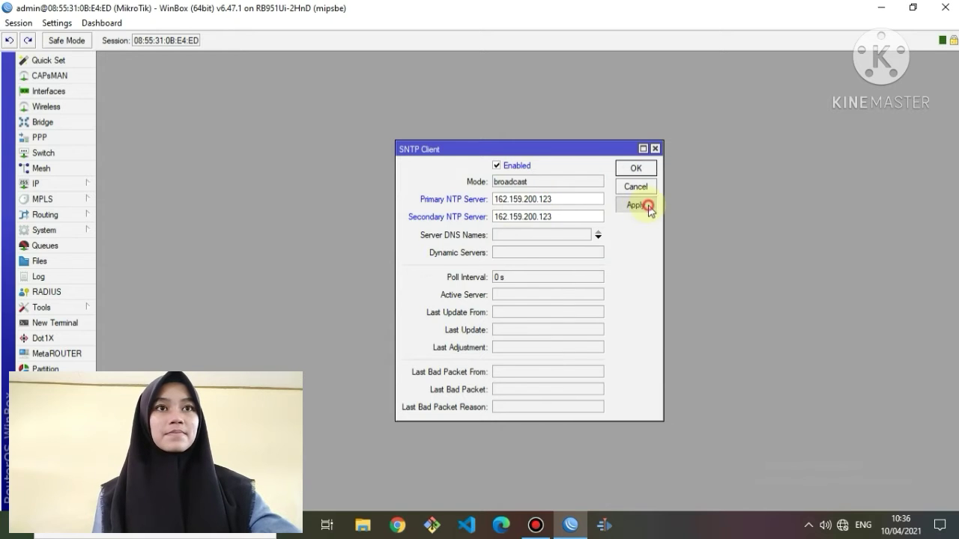
pyautogui.click(635, 168)
pyautogui.click(62, 185)
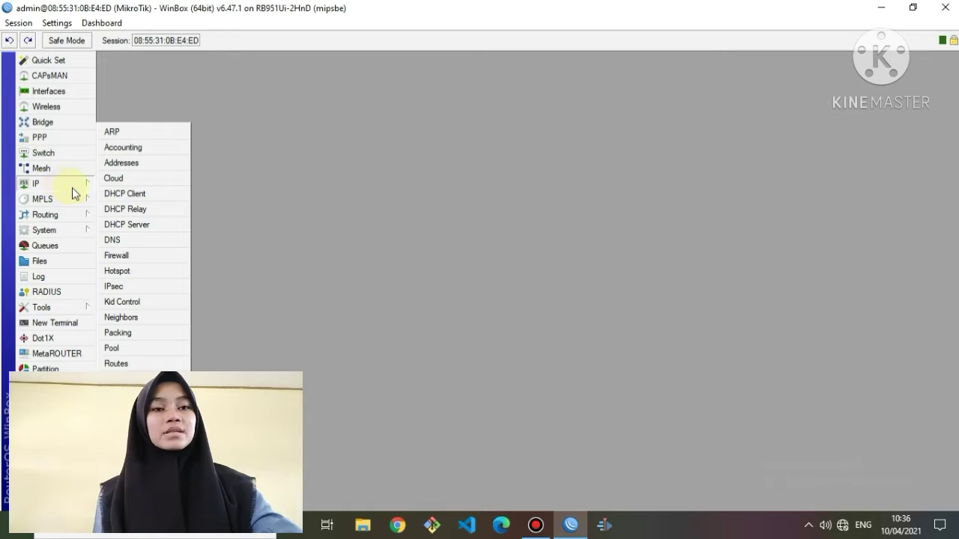
# Add address 192.168.100.1/25 with interface ether2lan to the address list.
pyautogui.click(144, 167)
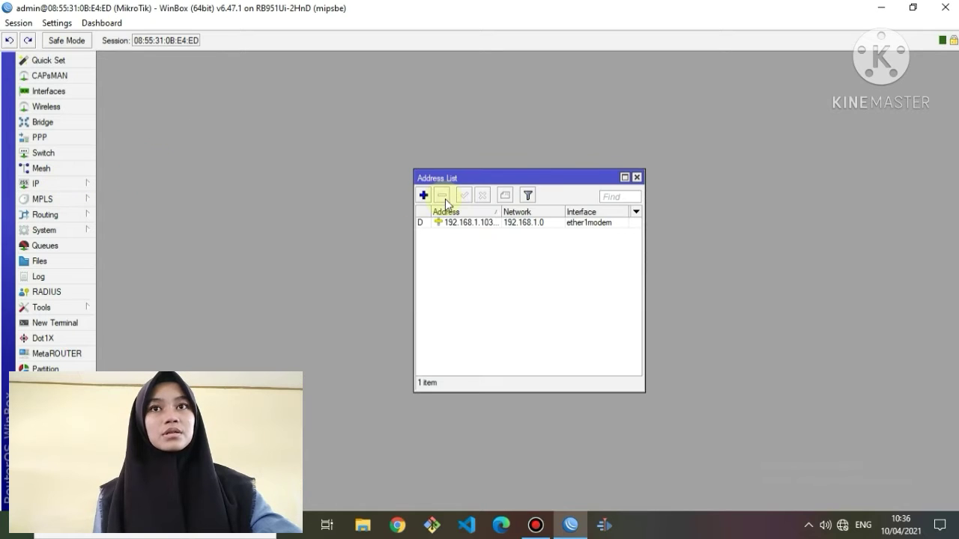
pyautogui.click(423, 195)
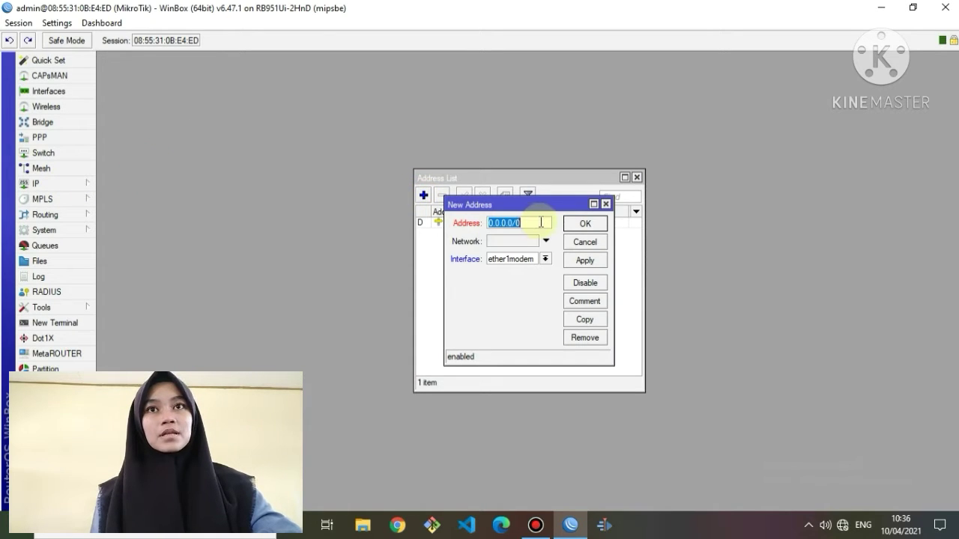
pyautogui.write('192.')
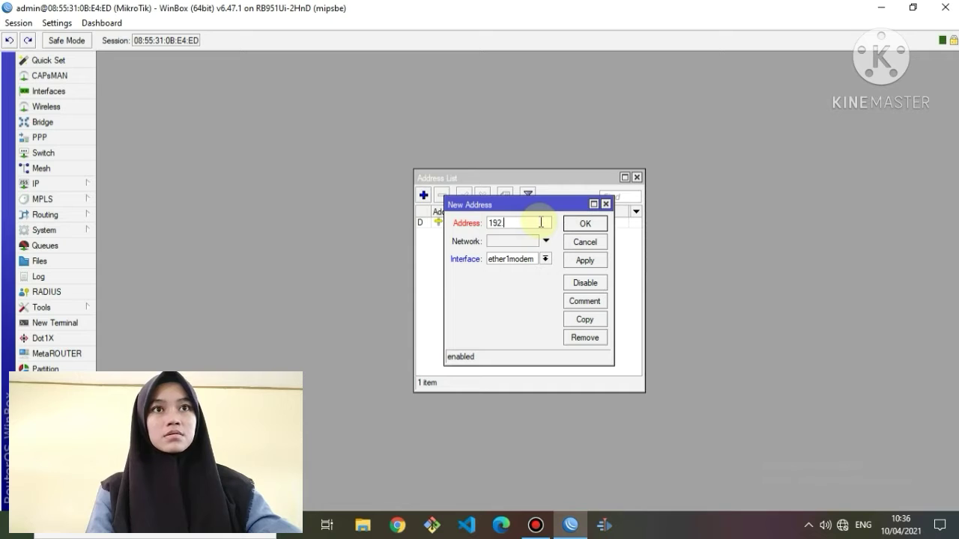
pyautogui.write('16')
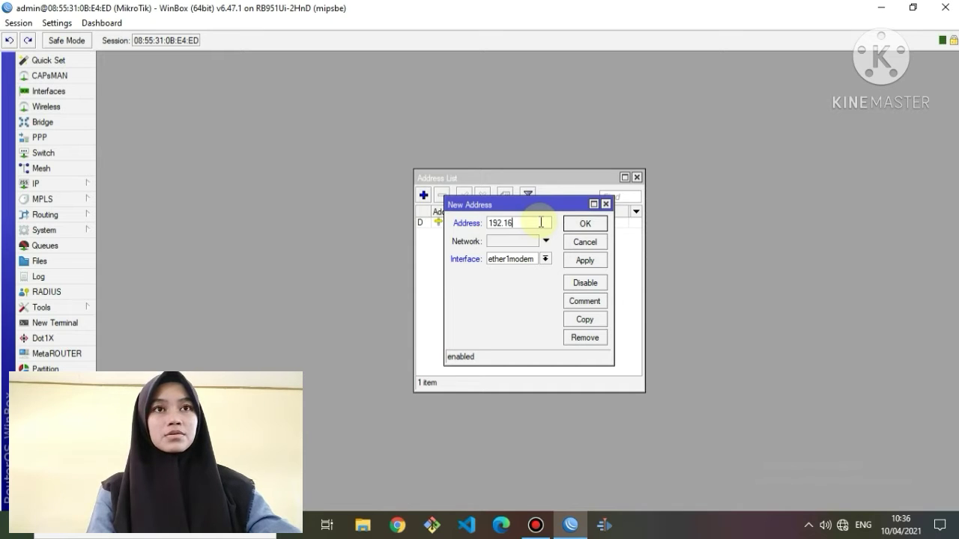
pyautogui.write('8.')
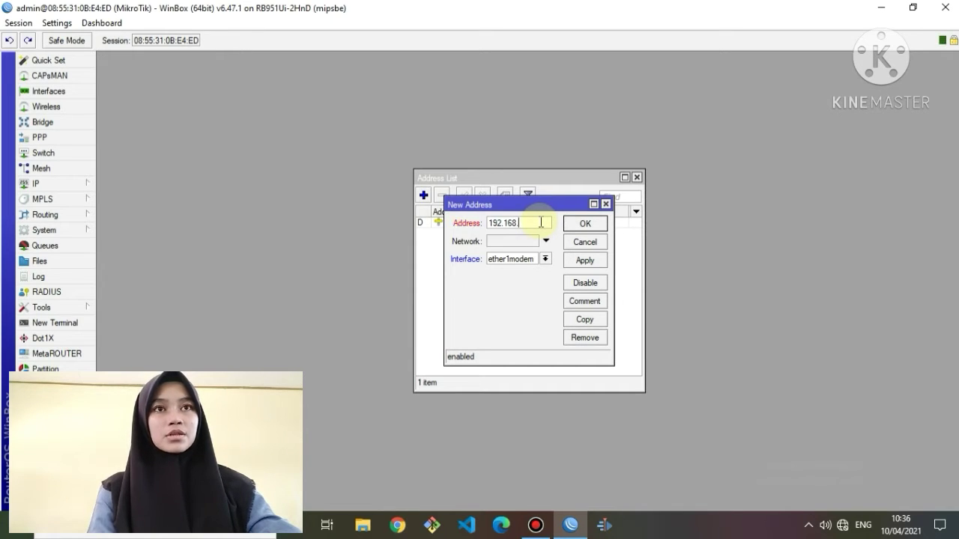
pyautogui.write('100.1')
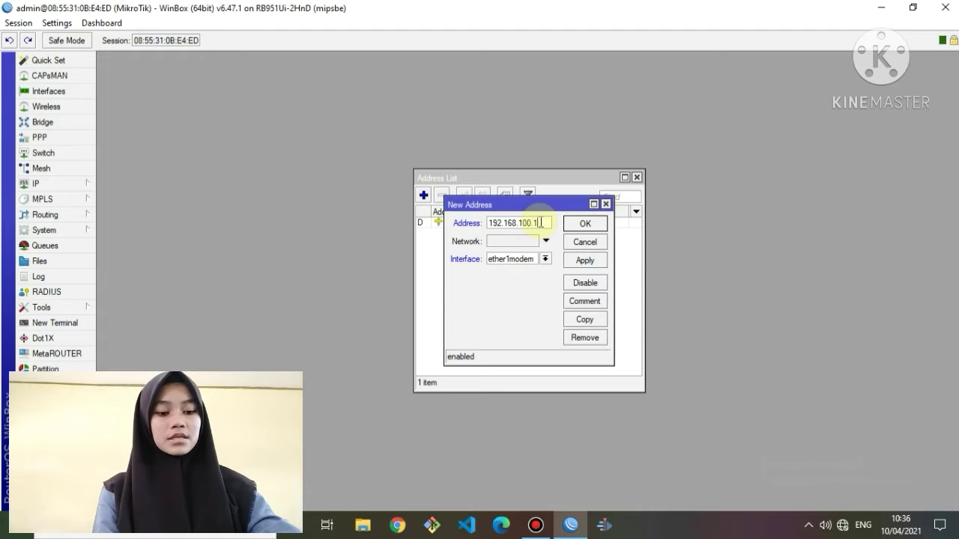
pyautogui.write('/25')
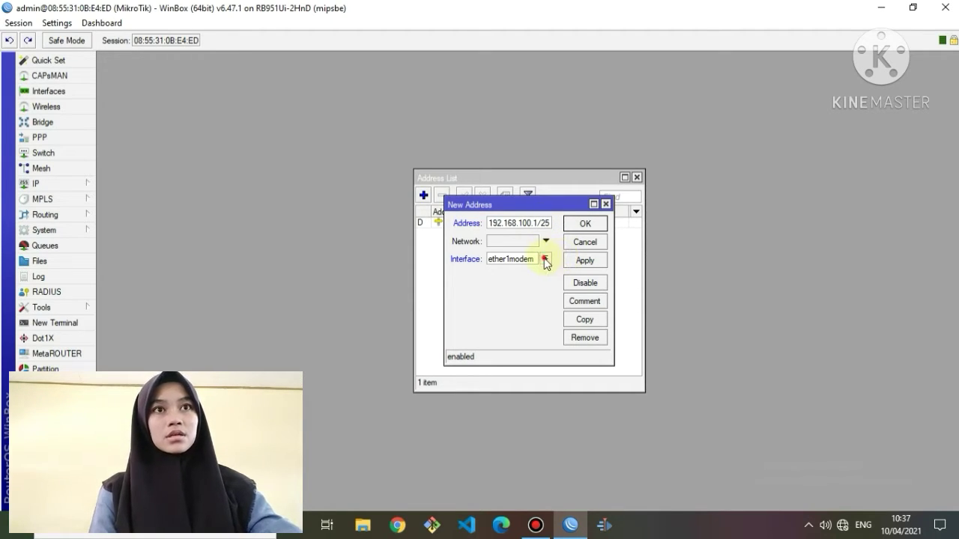
pyautogui.click(545, 259)
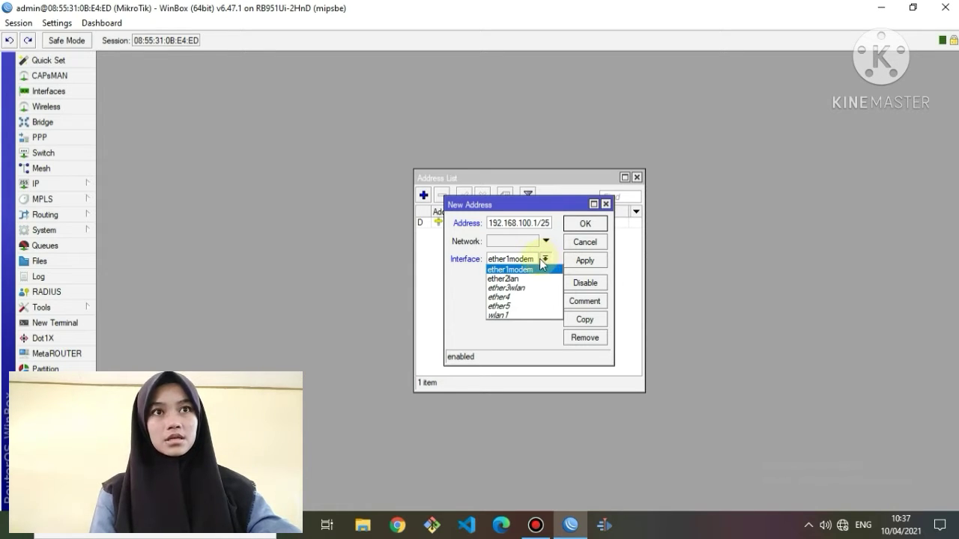
pyautogui.click(522, 279)
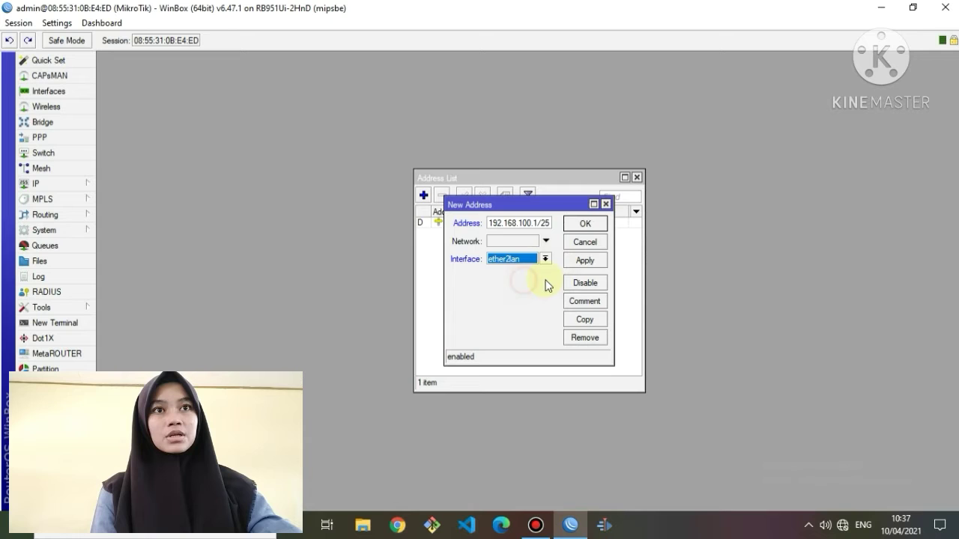
pyautogui.click(592, 260)
pyautogui.click(598, 223)
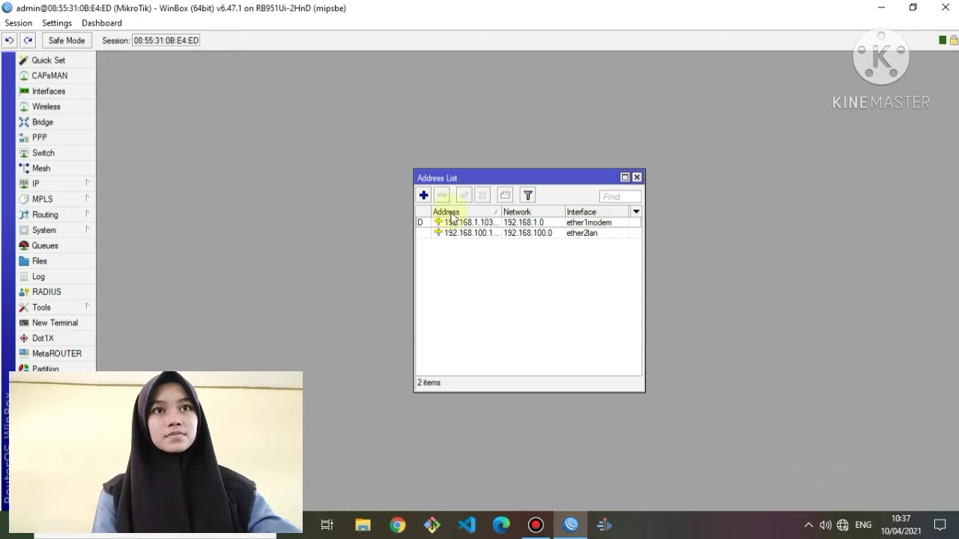
# Add address 192.168.200.1/24 on ether3wlan, then close the Address List.
pyautogui.click(423, 195)
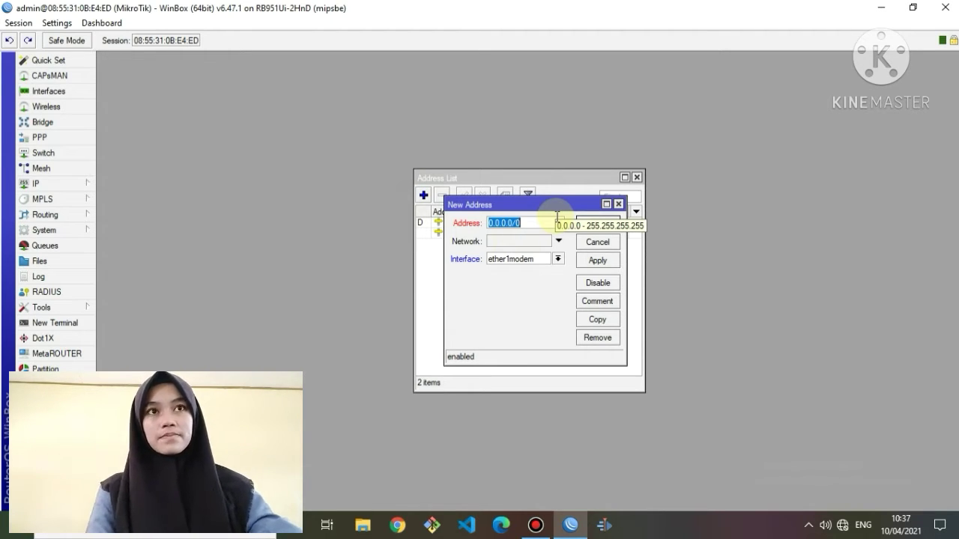
pyautogui.write('19')
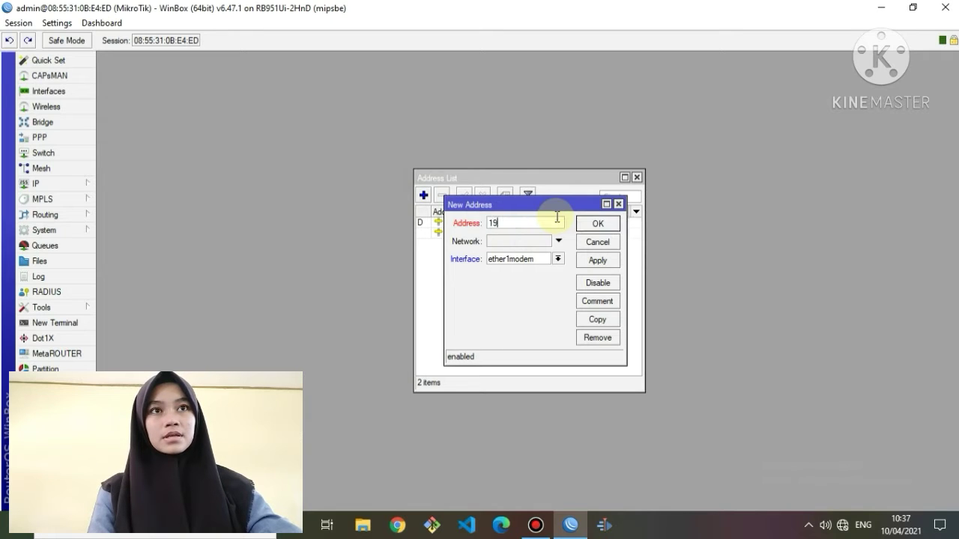
pyautogui.write('2.168')
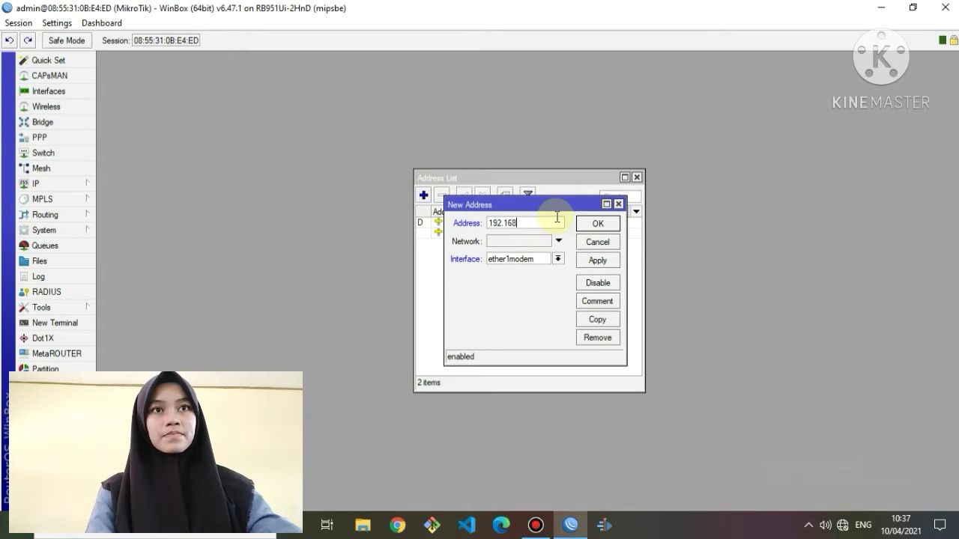
pyautogui.write('.')
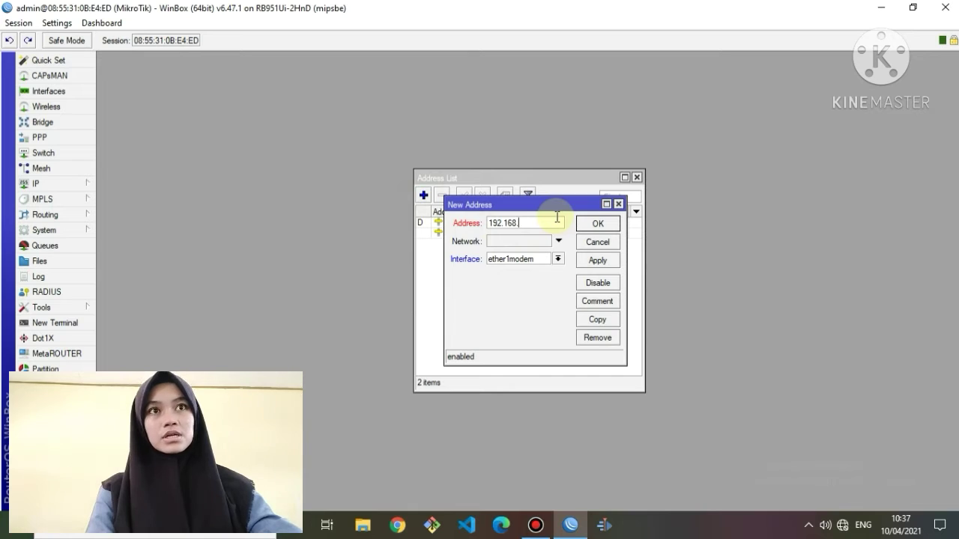
pyautogui.write('200')
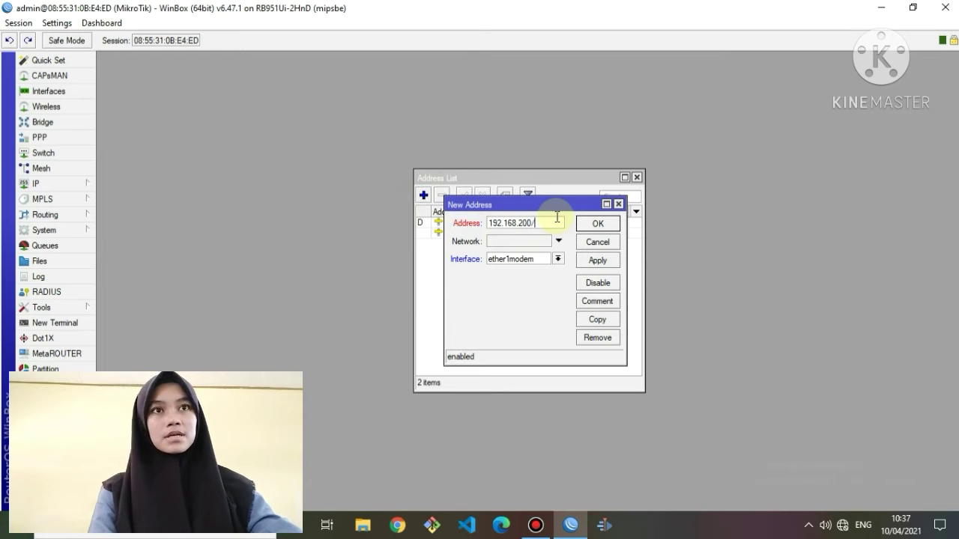
pyautogui.write('.1/')
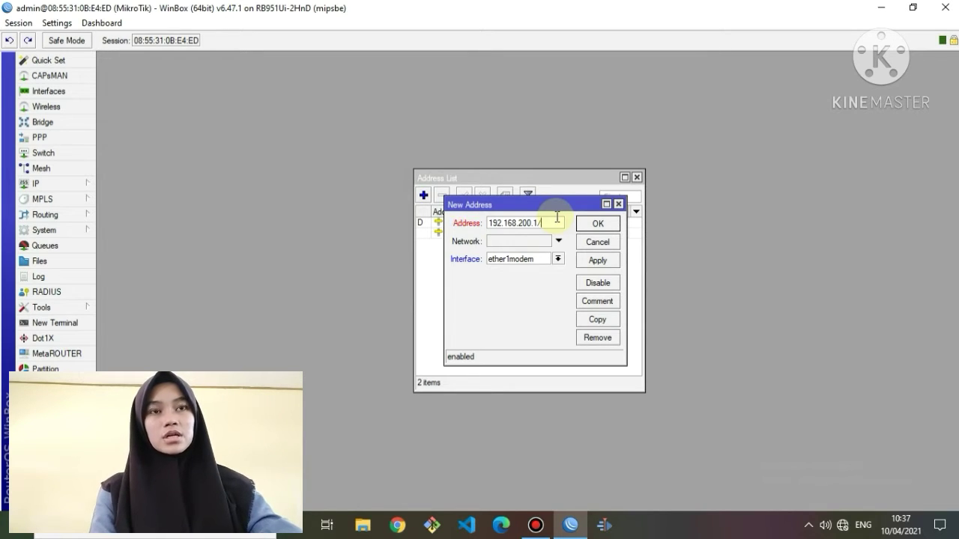
pyautogui.write('24')
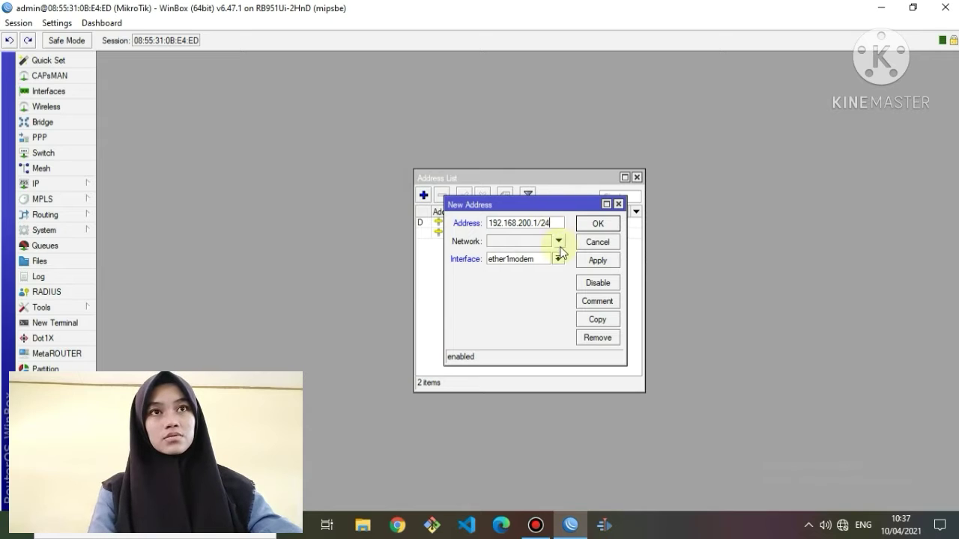
pyautogui.click(557, 259)
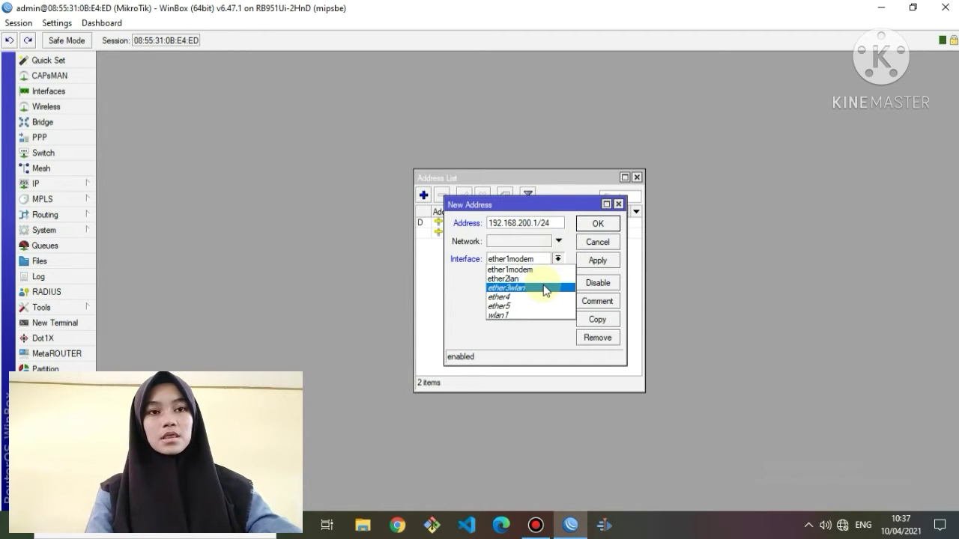
pyautogui.click(545, 288)
pyautogui.click(592, 261)
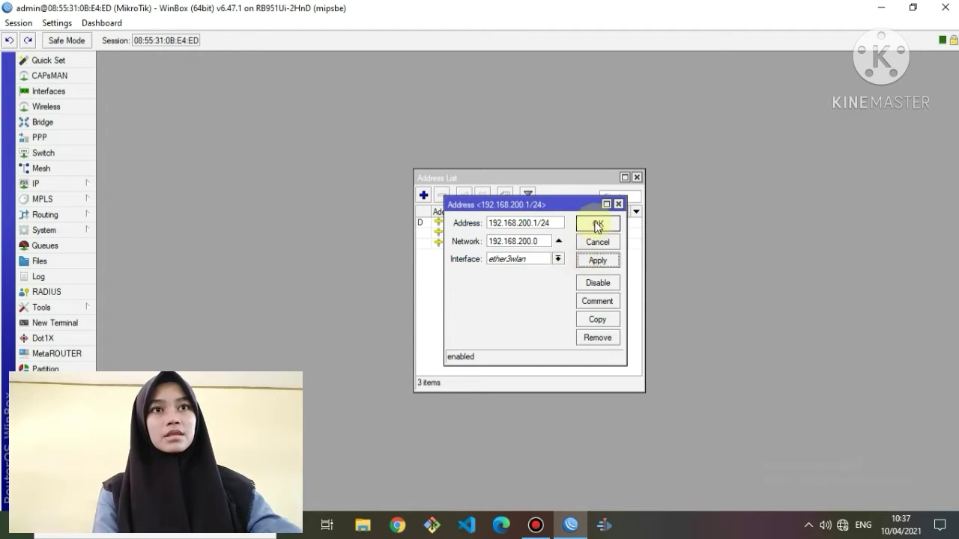
pyautogui.click(597, 225)
pyautogui.click(637, 178)
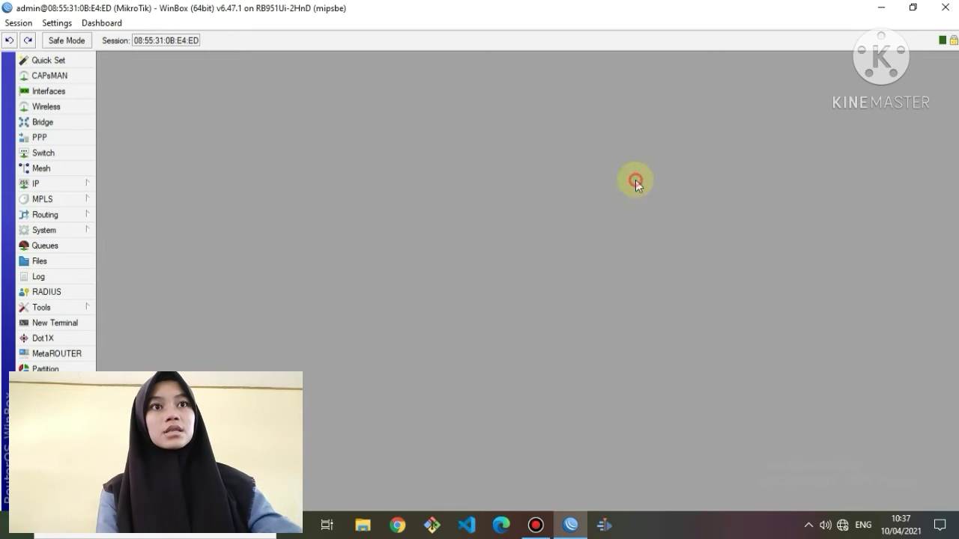
# Start DHCP Setup from IP > DHCP Server with ether2lan as the interface.
pyautogui.click(79, 183)
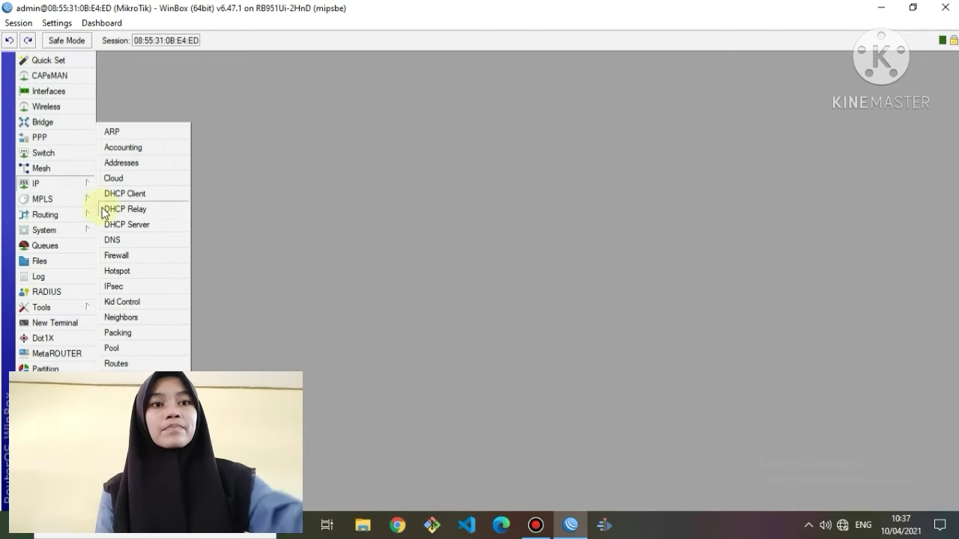
pyautogui.click(144, 224)
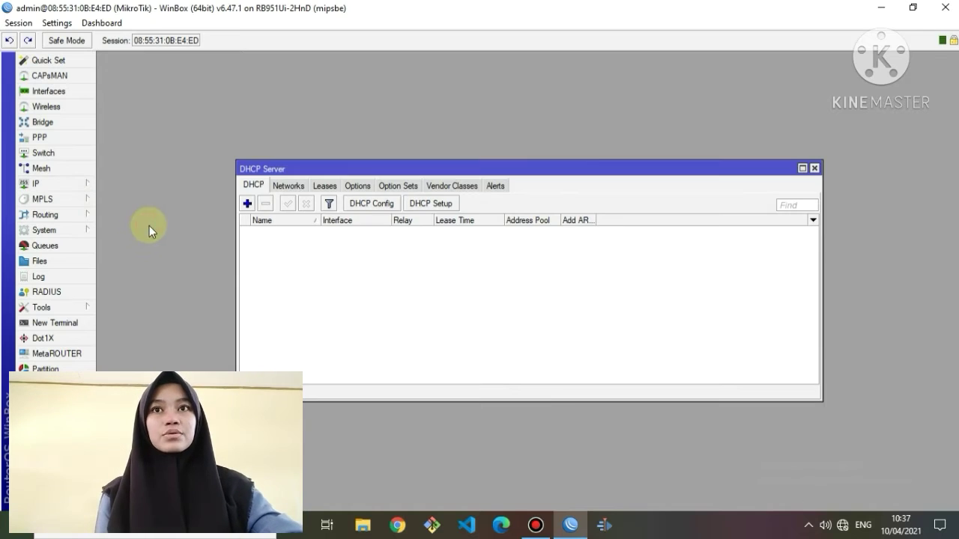
pyautogui.click(416, 204)
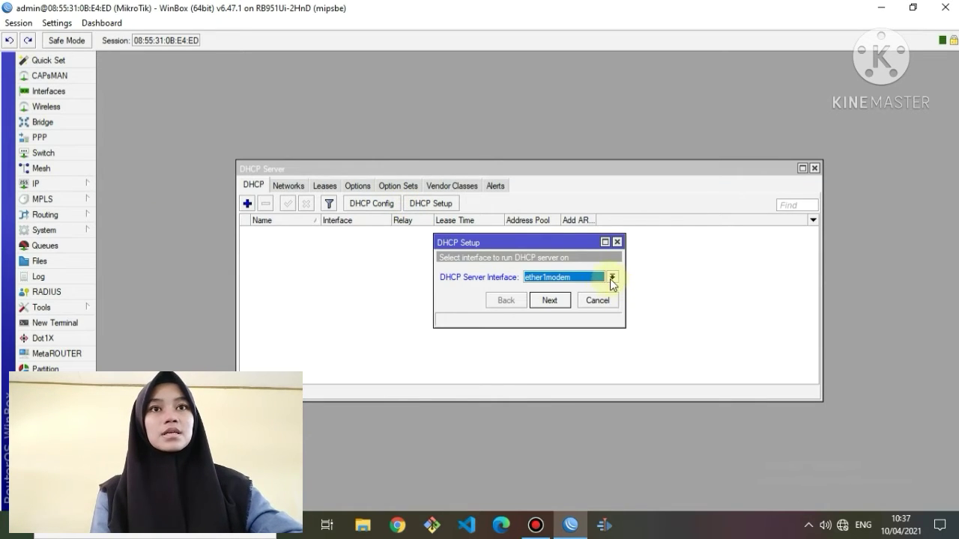
pyautogui.click(612, 278)
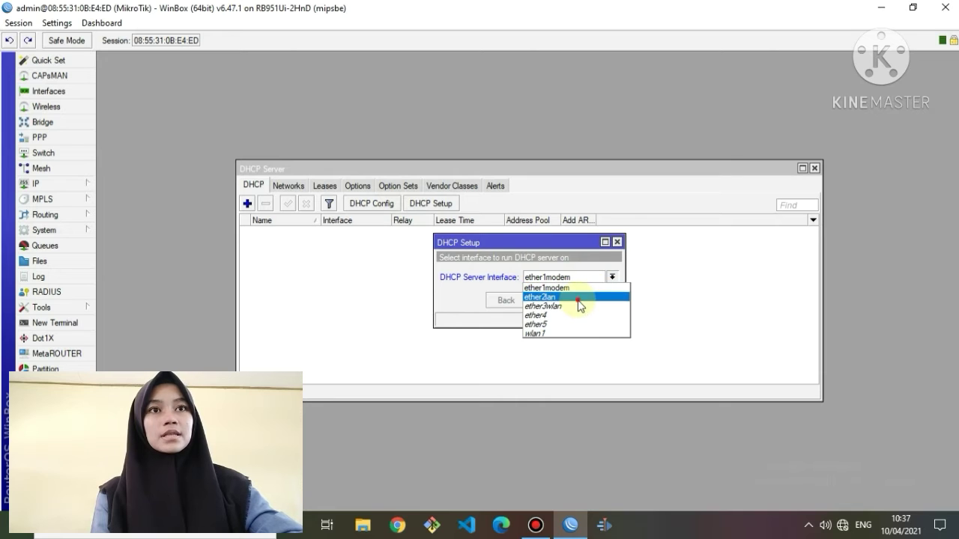
pyautogui.click(577, 298)
# Accept gateway 192.168.100.1, range 192.168.100.2–192.168.100.100 and 00:10:00 lease to create dhcp1.
pyautogui.click(552, 301)
pyautogui.click(551, 300)
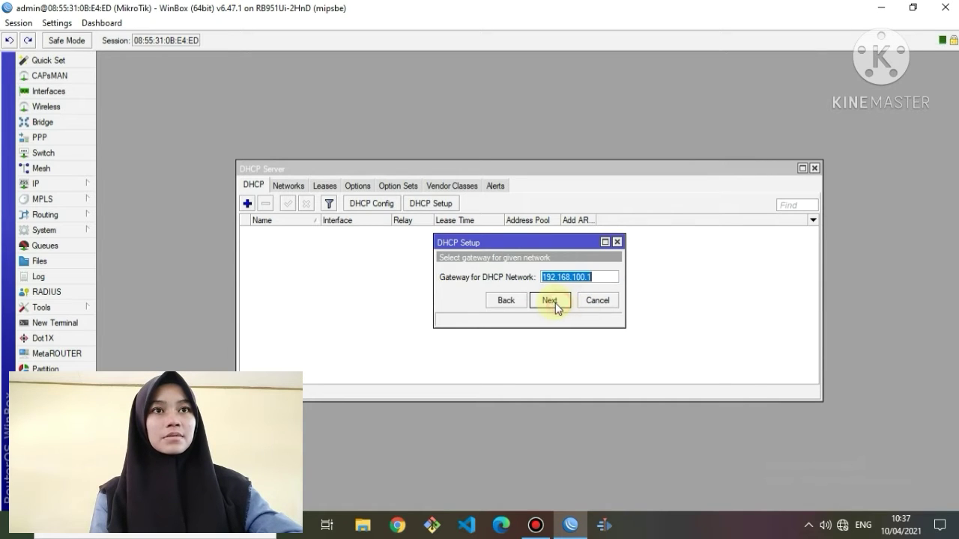
pyautogui.click(556, 301)
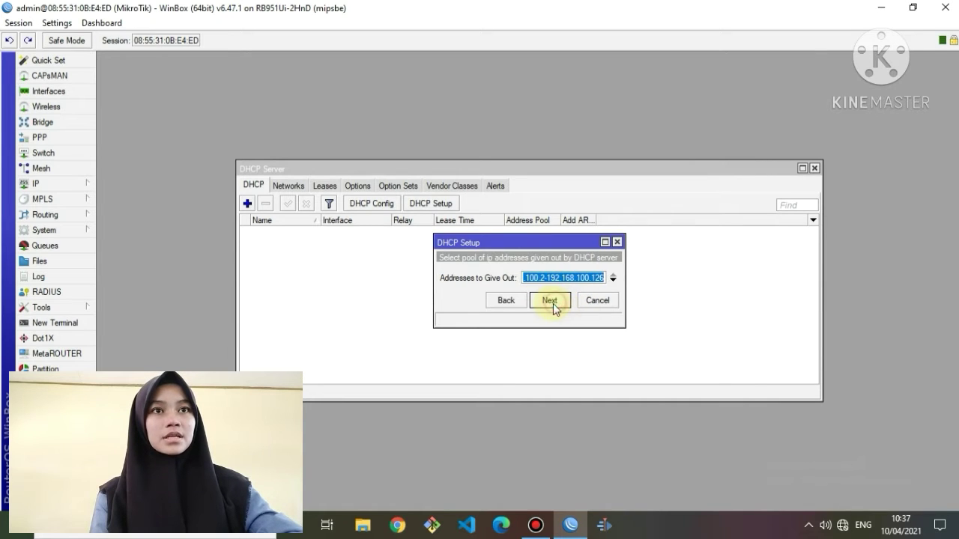
pyautogui.click(607, 278)
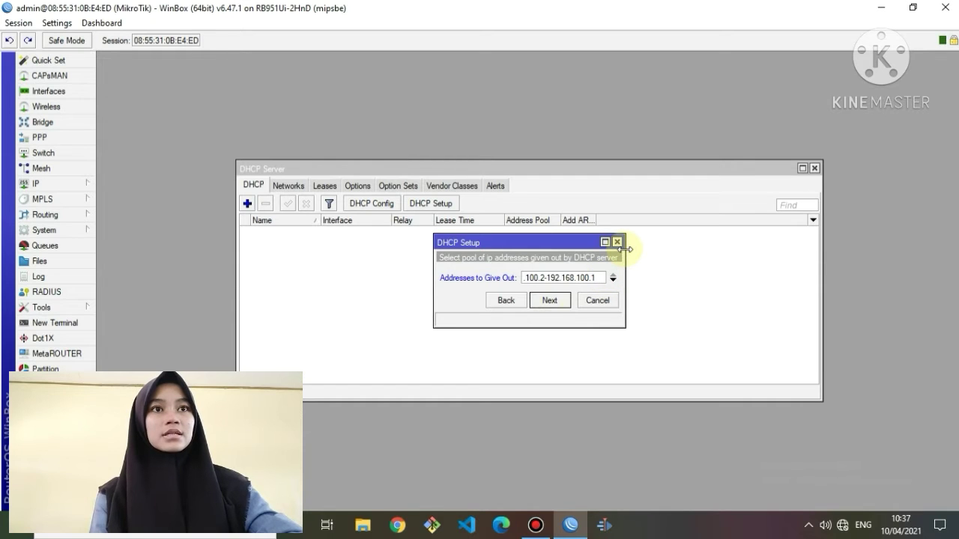
pyautogui.click(547, 301)
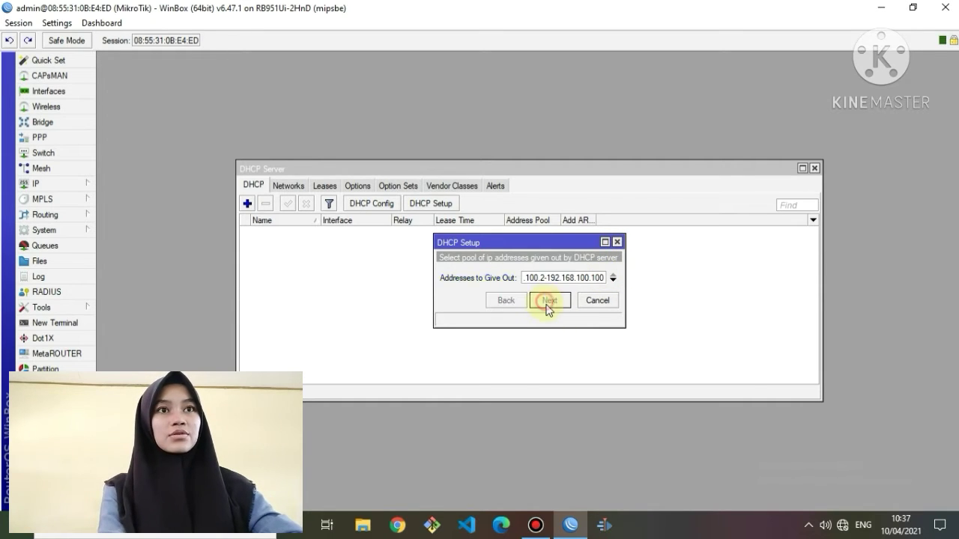
pyautogui.click(547, 303)
pyautogui.click(548, 304)
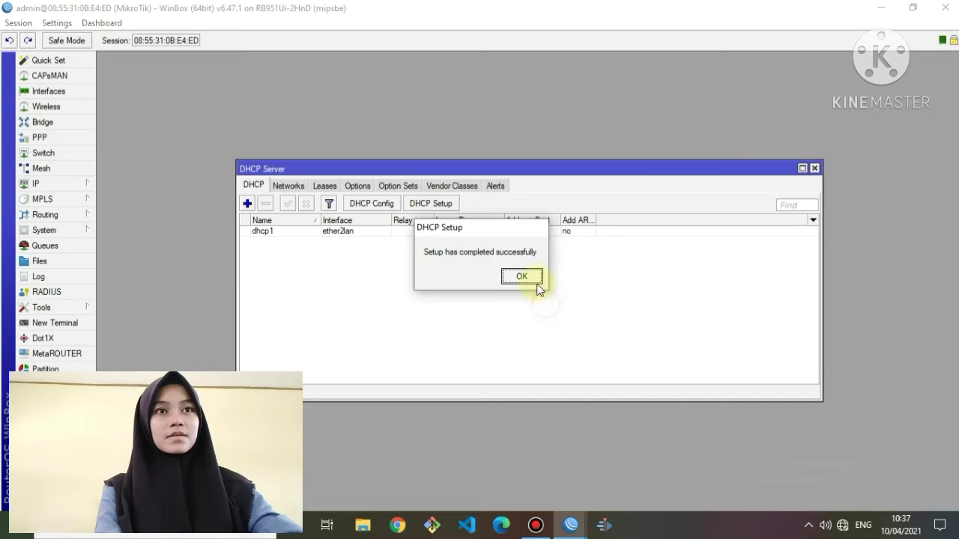
pyautogui.click(535, 280)
pyautogui.click(452, 203)
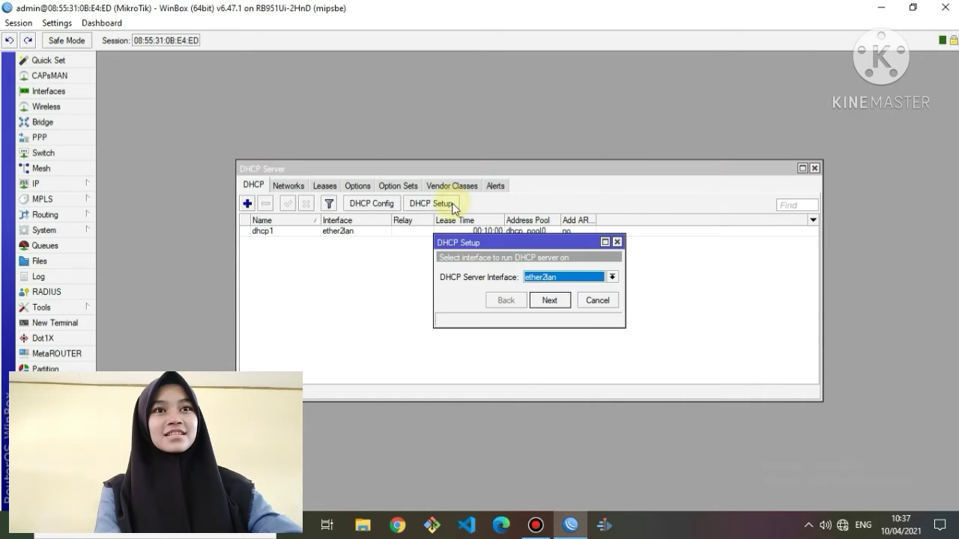
# Pick ether3wlan in DHCP Setup and accept its suggested address space.
pyautogui.click(611, 278)
pyautogui.click(593, 307)
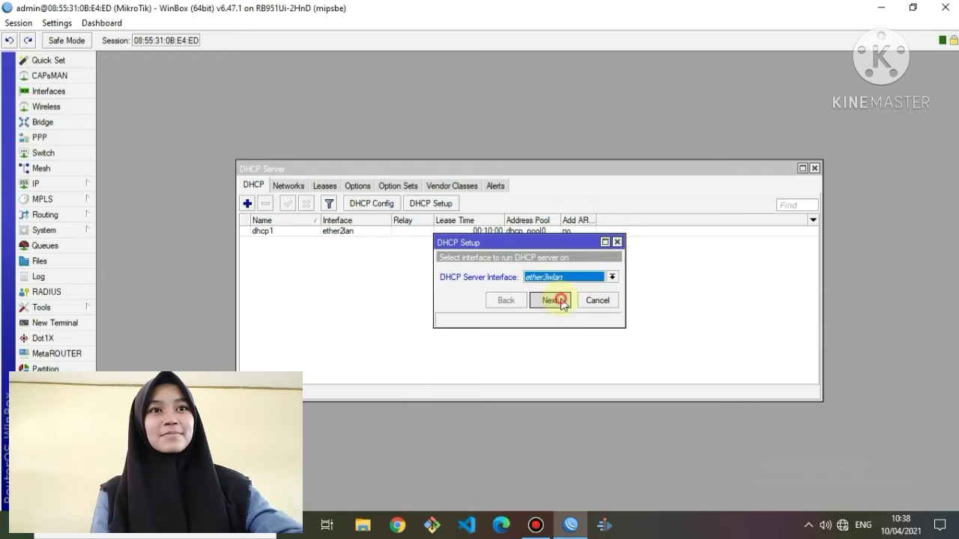
pyautogui.click(555, 299)
pyautogui.click(554, 301)
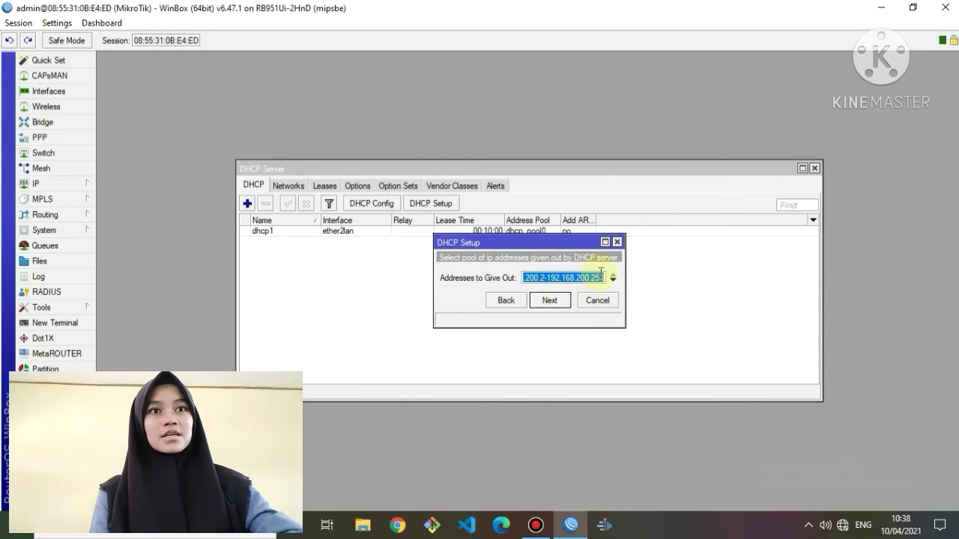
# Edit the range end to 192.168.200.100, finish creating dhcp2, and close the DHCP Server list.
pyautogui.click(604, 278)
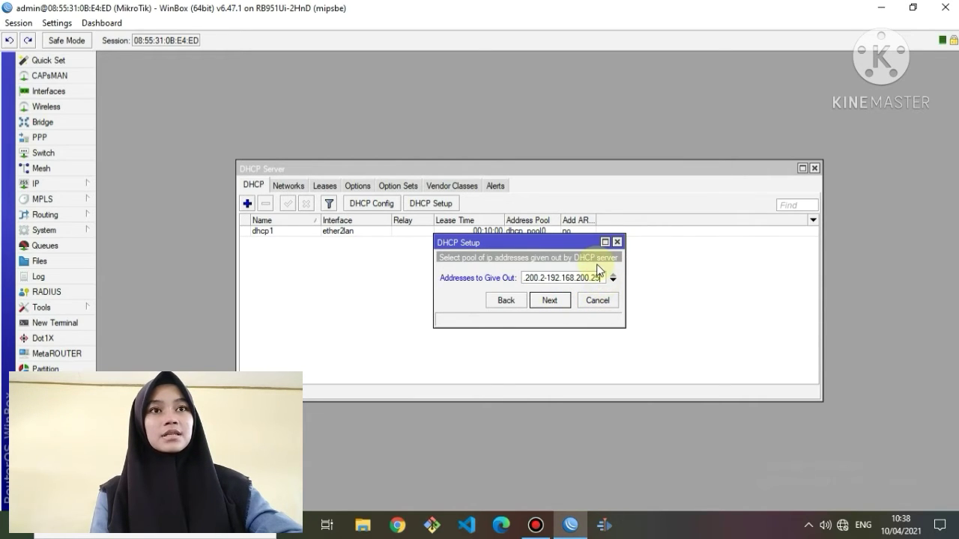
pyautogui.press('BackSpace')
pyautogui.press('BackSpace')
pyautogui.press('BackSpace')
pyautogui.write('100')
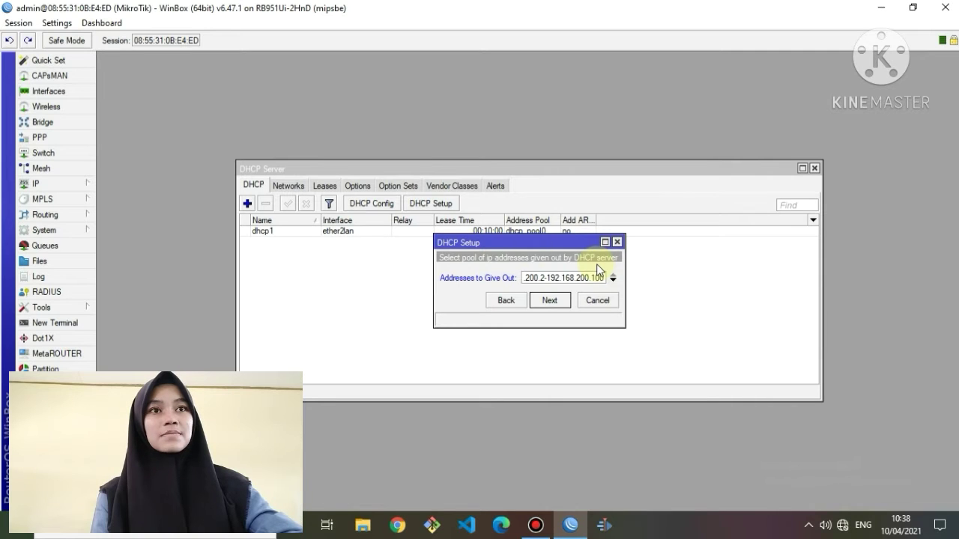
pyautogui.click(553, 301)
pyautogui.click(556, 303)
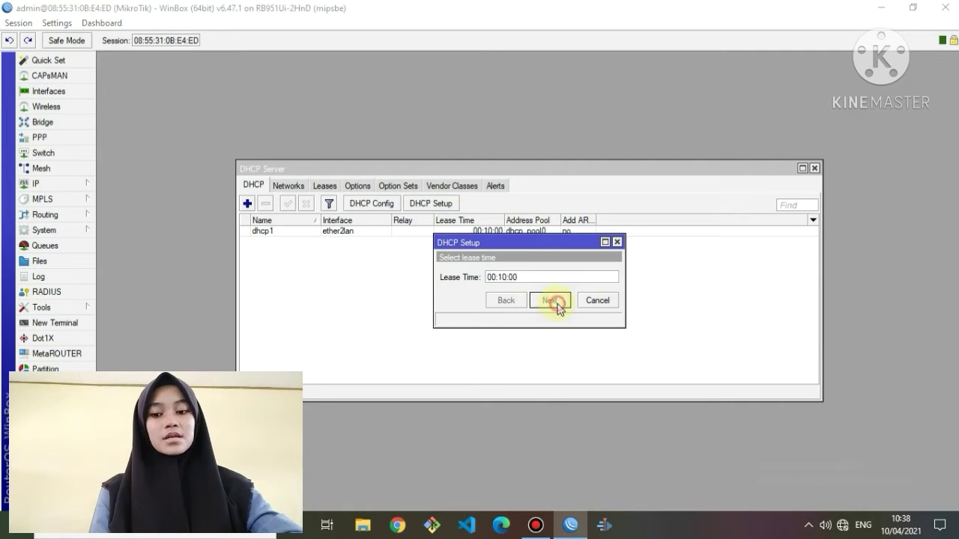
pyautogui.click(557, 304)
pyautogui.click(523, 274)
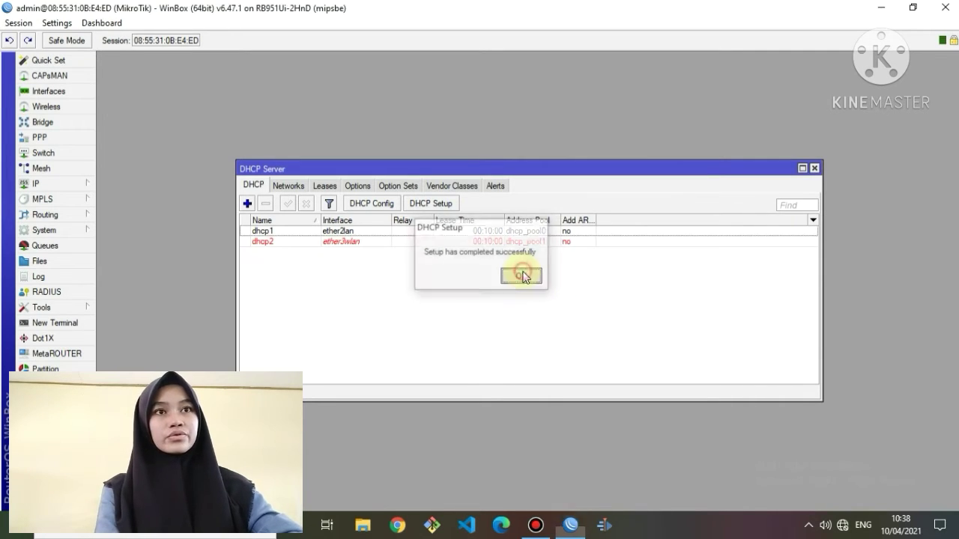
pyautogui.click(815, 168)
pyautogui.click(75, 188)
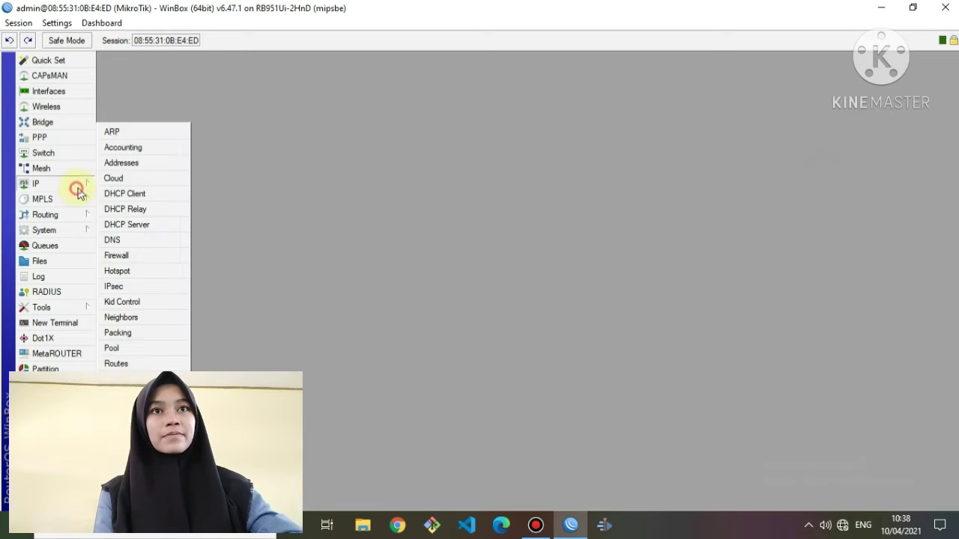
# Add a srcnat Firewall NAT rule with Out. Interface ether1modem and action masquerade.
pyautogui.click(68, 198)
pyautogui.click(74, 184)
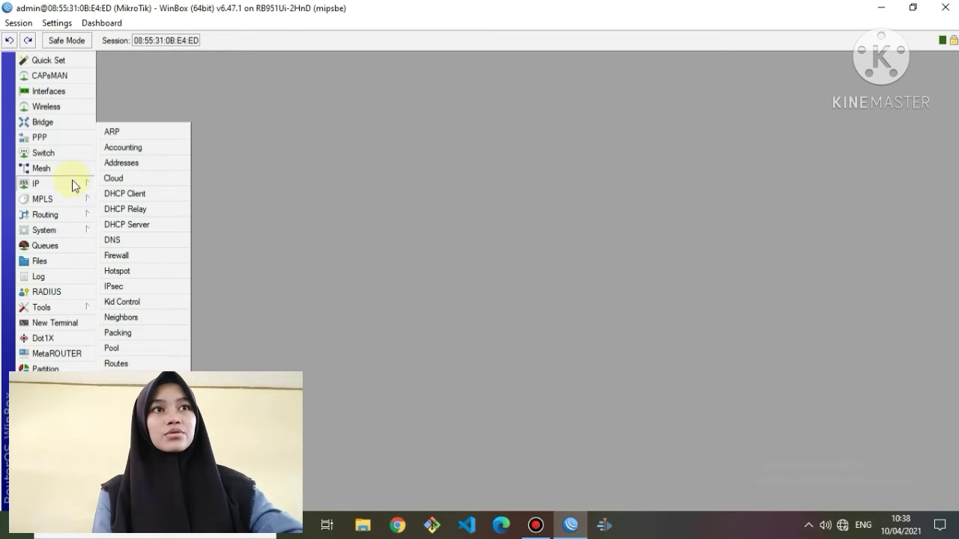
pyautogui.click(132, 259)
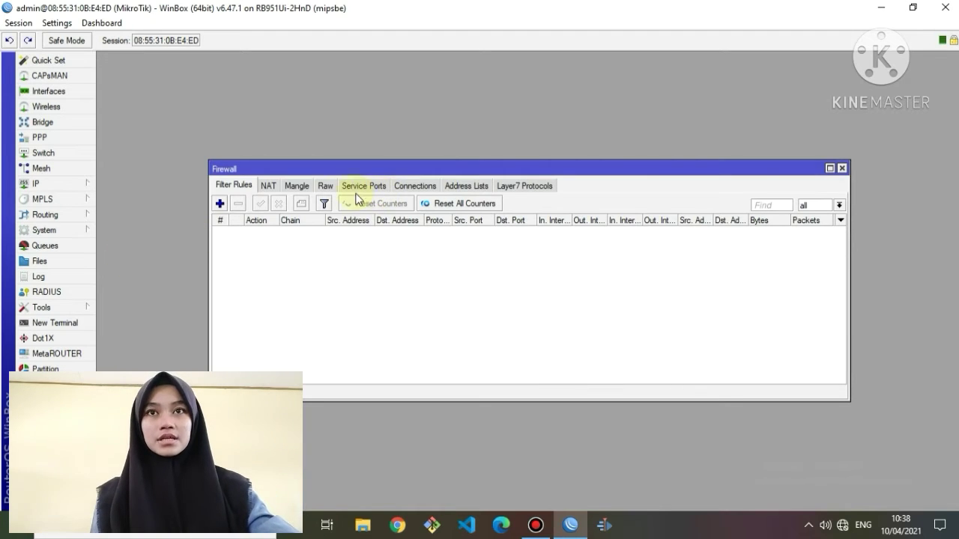
pyautogui.click(268, 185)
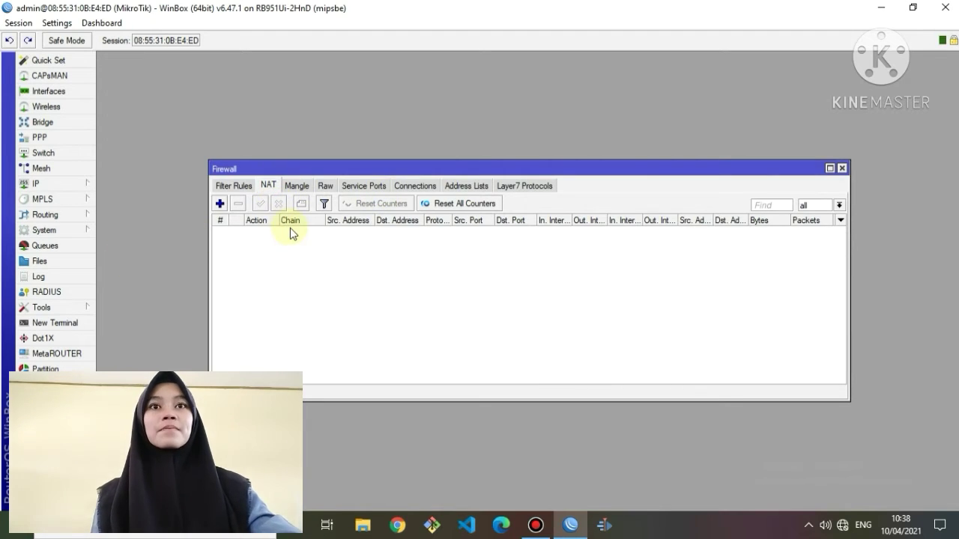
pyautogui.click(220, 203)
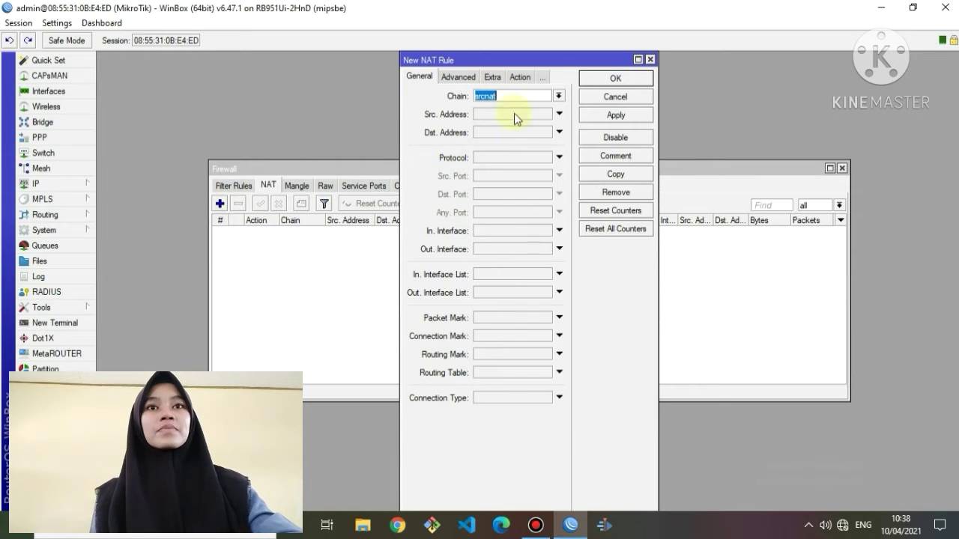
pyautogui.click(489, 247)
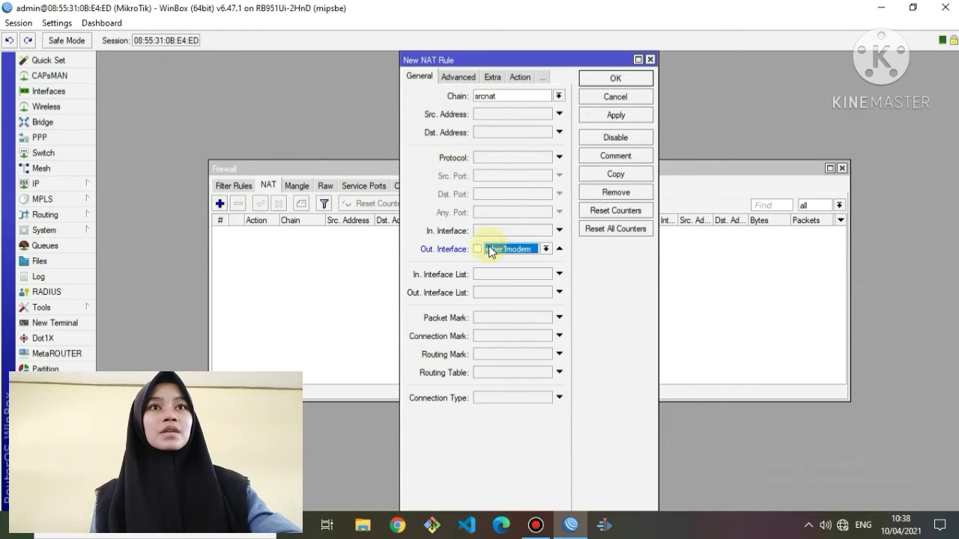
pyautogui.click(525, 78)
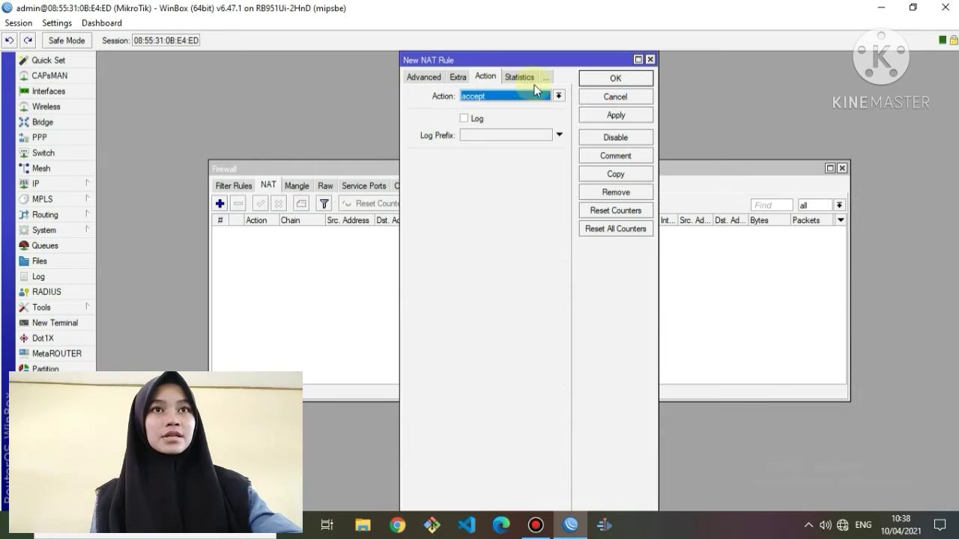
pyautogui.click(558, 96)
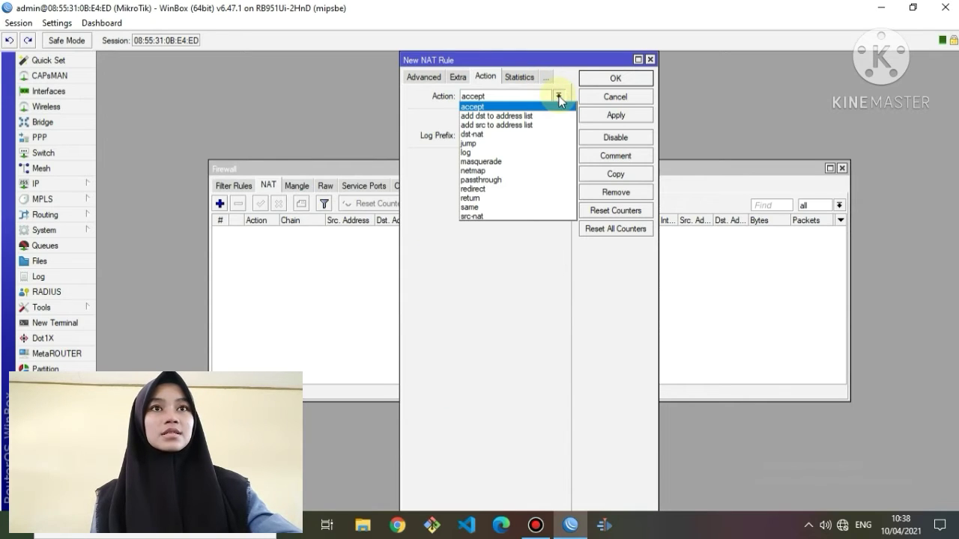
pyautogui.click(522, 162)
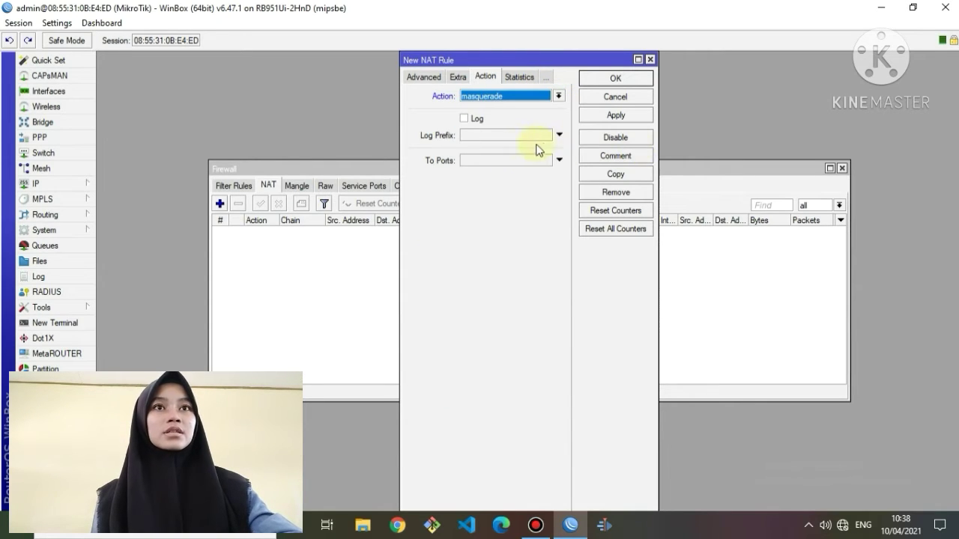
pyautogui.click(628, 117)
pyautogui.click(628, 79)
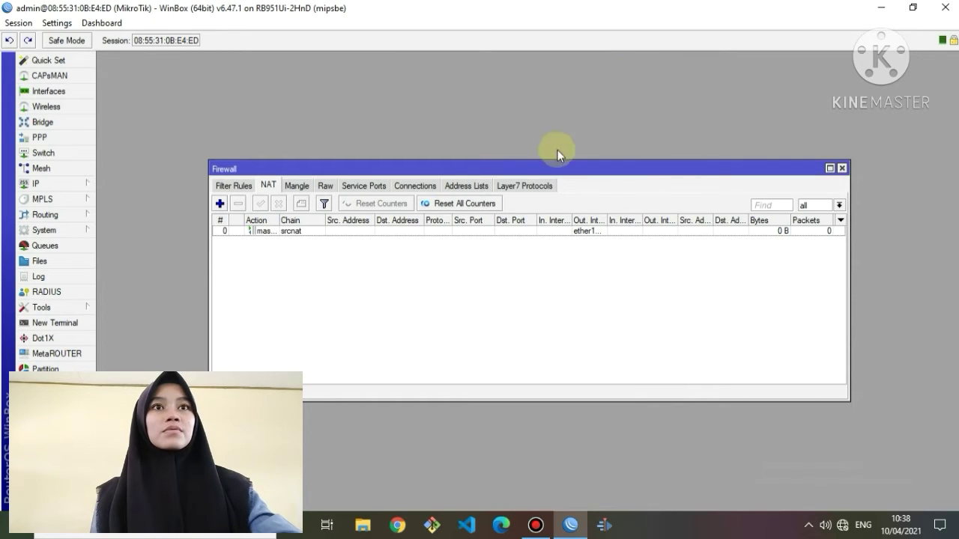
# Start a new filter rule on the input chain with source range 192.168.100.2-192.168.100.50.
pyautogui.click(224, 188)
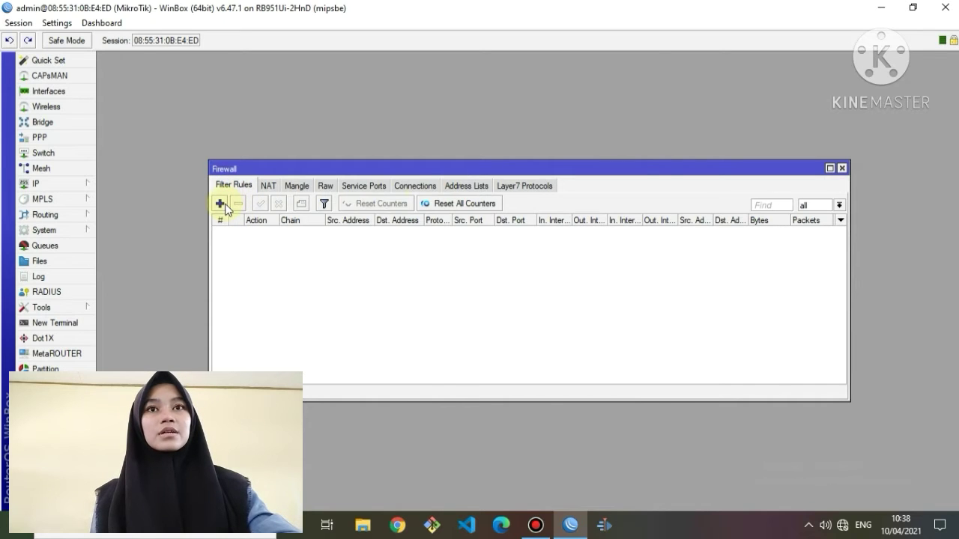
pyautogui.click(221, 204)
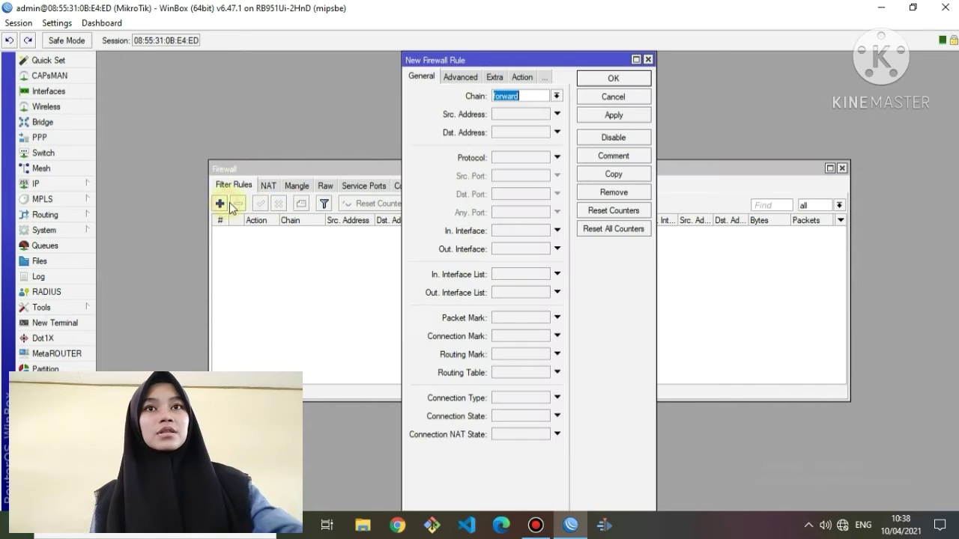
pyautogui.click(556, 96)
pyautogui.click(558, 111)
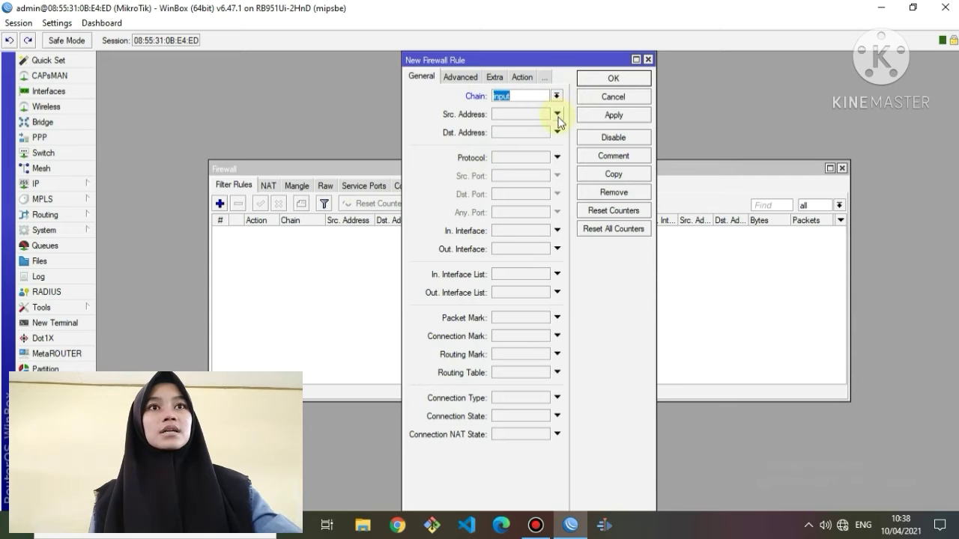
pyautogui.click(528, 114)
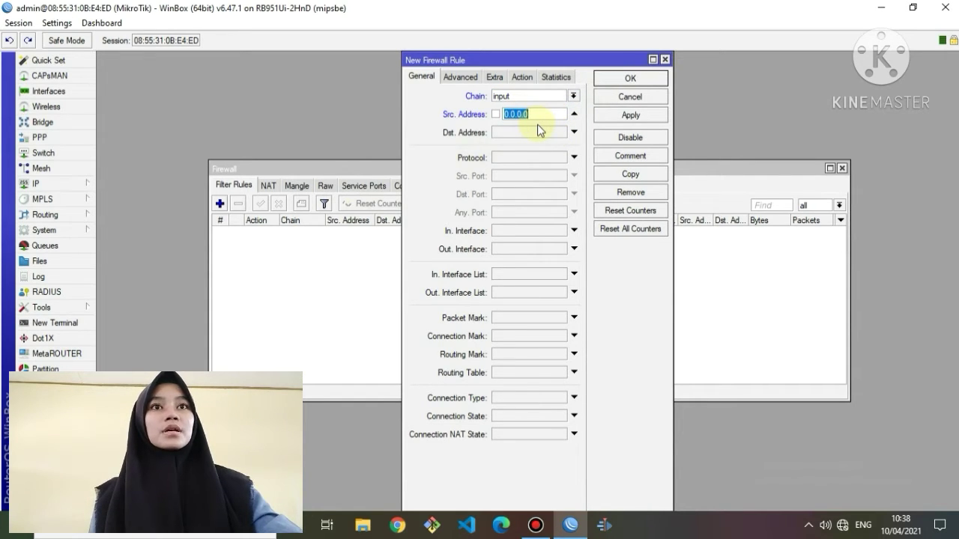
pyautogui.write('192.16')
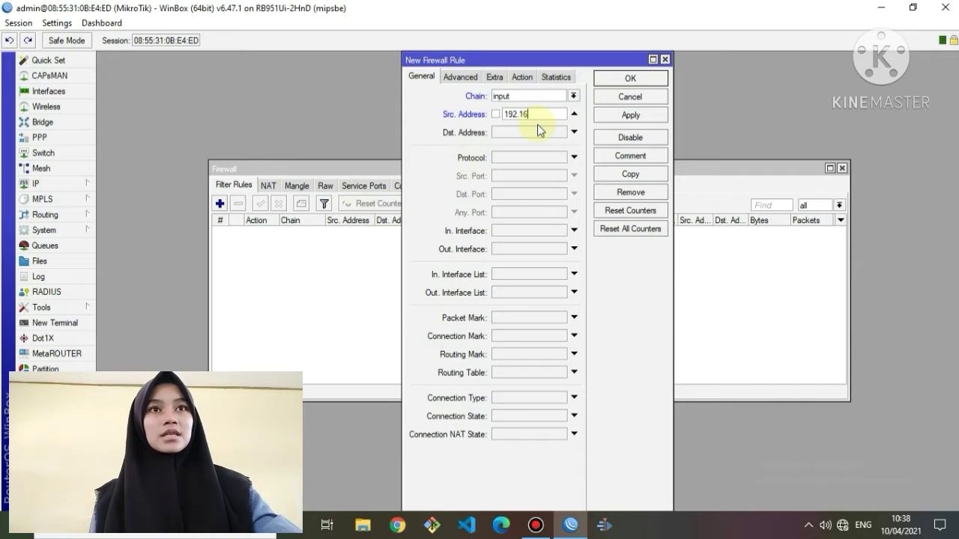
pyautogui.write('8.100')
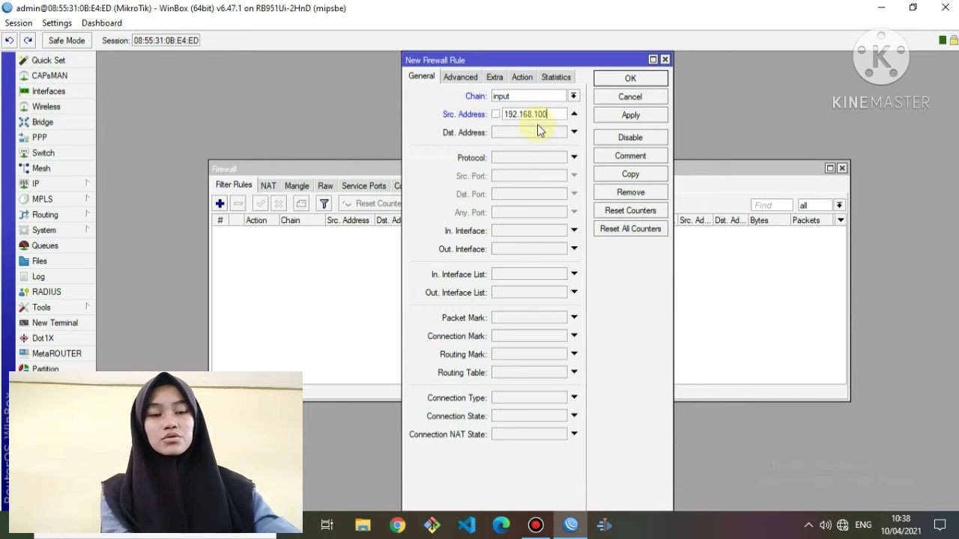
pyautogui.write('.2')
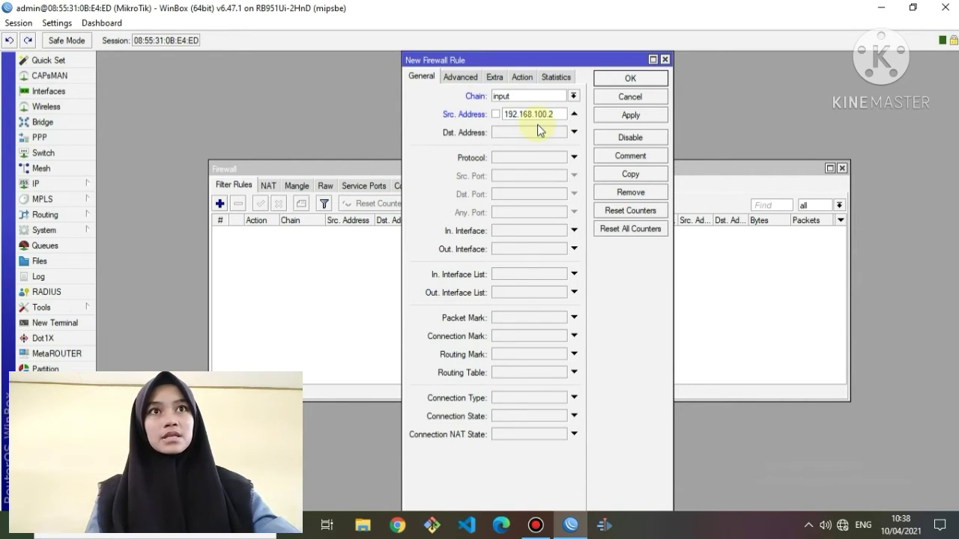
pyautogui.write('-192')
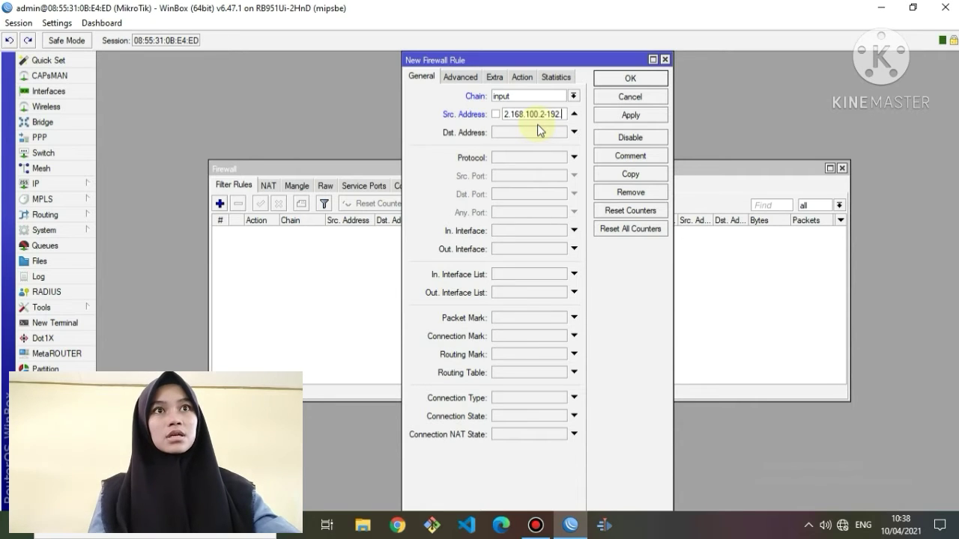
pyautogui.write('.168.10')
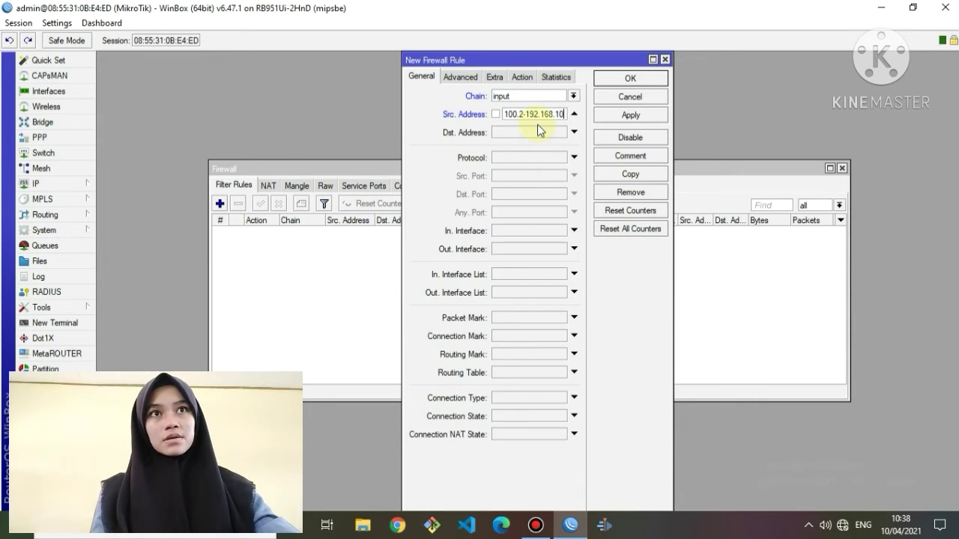
pyautogui.write('0.50')
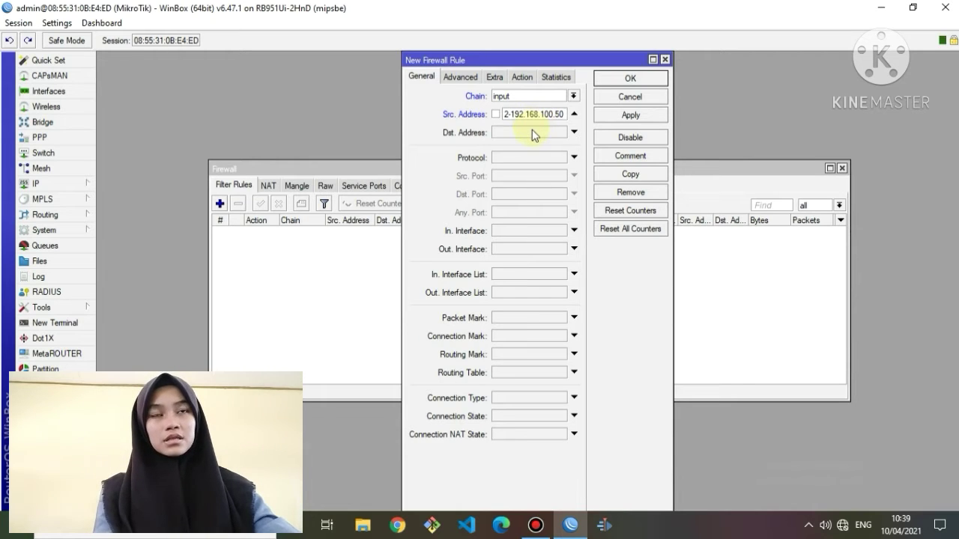
# Set the rule's destination address to 192.168.100.1 and its protocol to icmp.
pyautogui.click(533, 132)
pyautogui.write('1')
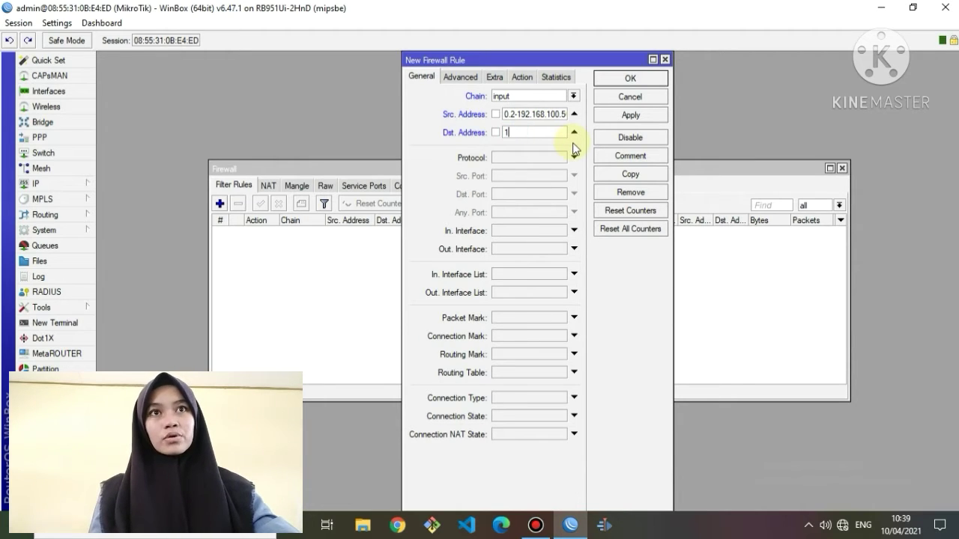
pyautogui.write('92.1698')
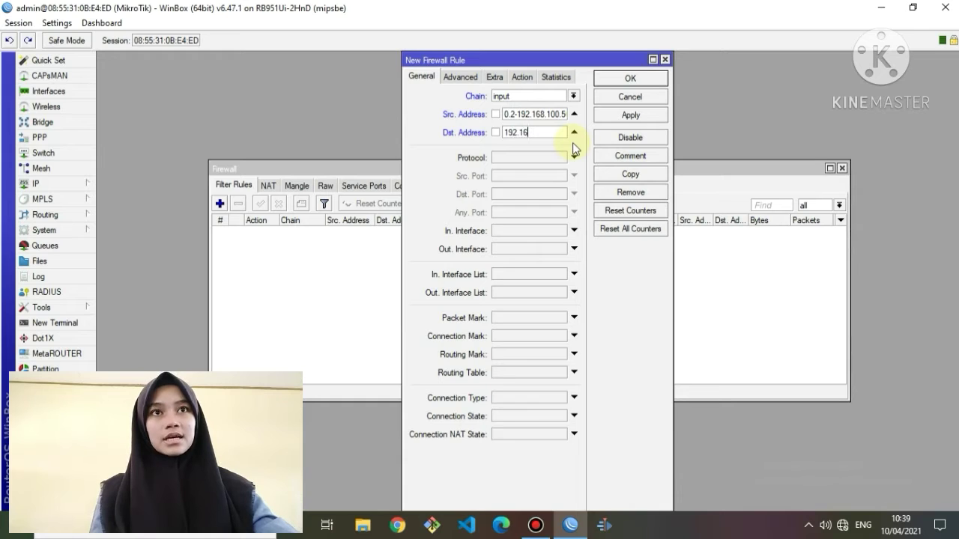
pyautogui.press('BackSpace')
pyautogui.press('BackSpace')
pyautogui.write('8')
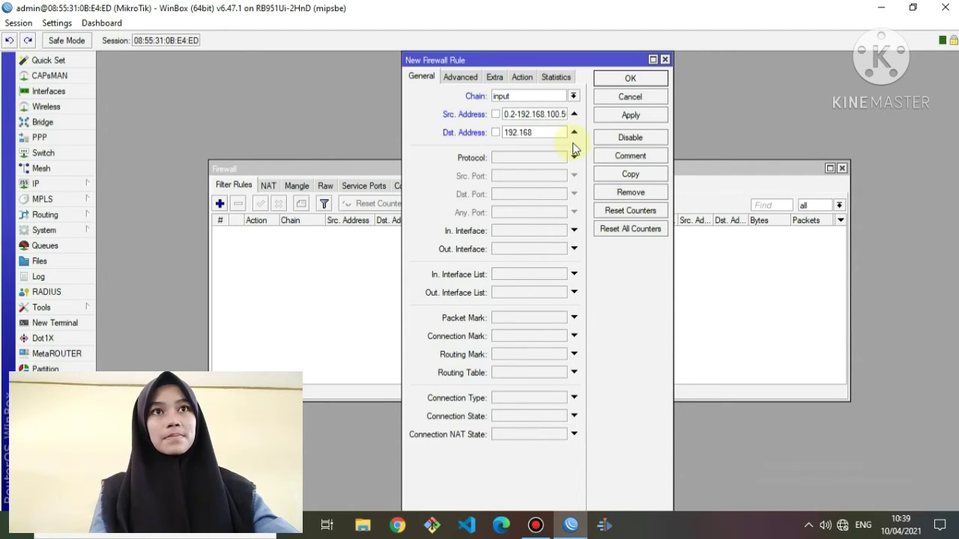
pyautogui.write('.100')
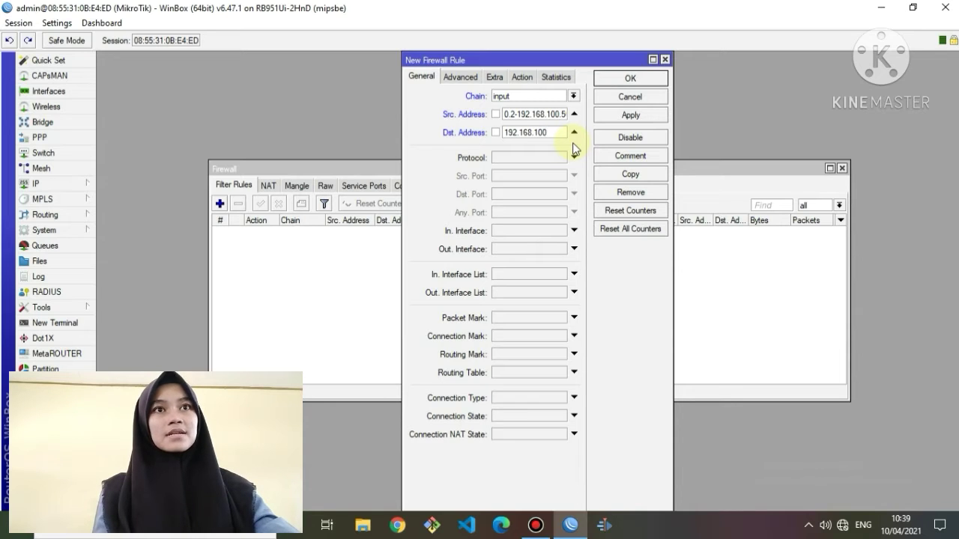
pyautogui.write('.1')
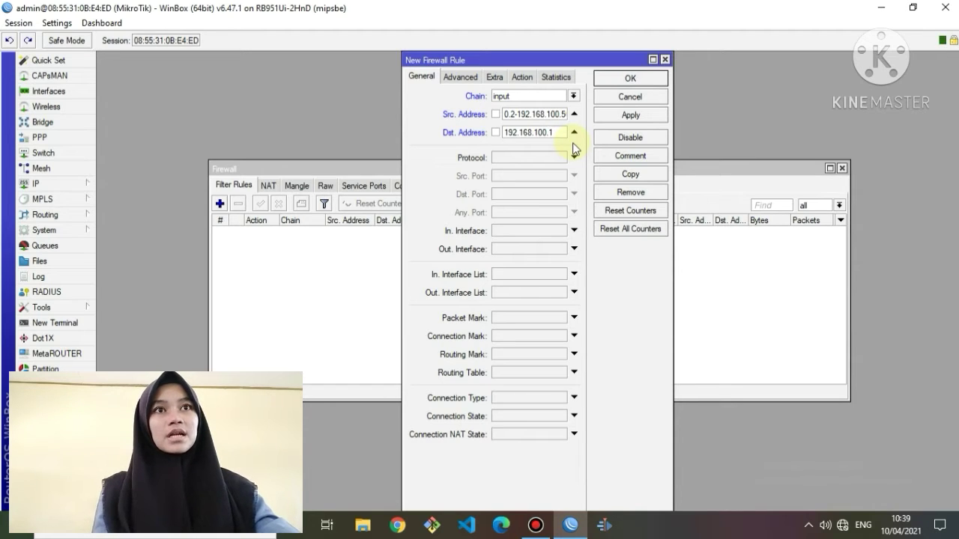
pyautogui.click(556, 155)
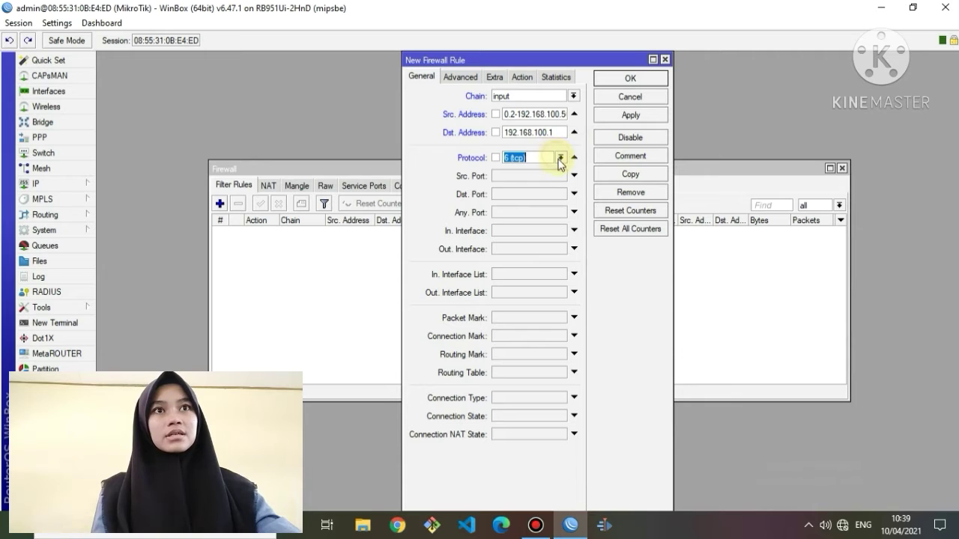
pyautogui.click(560, 157)
pyautogui.click(558, 171)
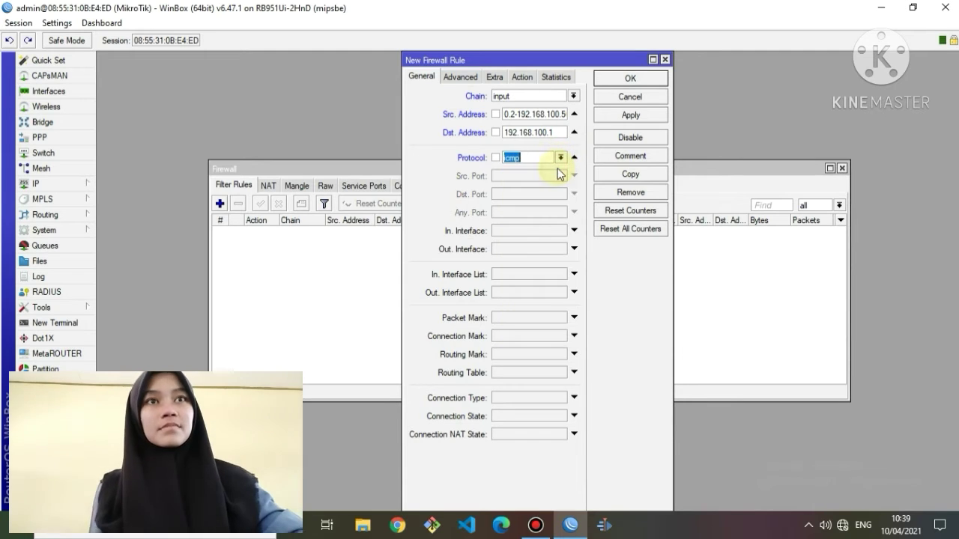
pyautogui.click(522, 77)
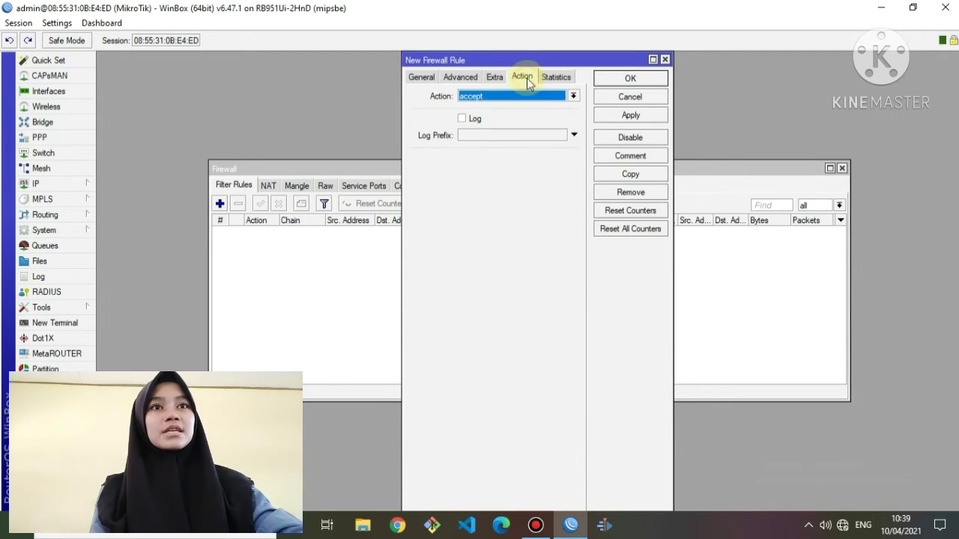
# Set the rule's action to drop, comment it 'block ke router', and save it.
pyautogui.click(573, 96)
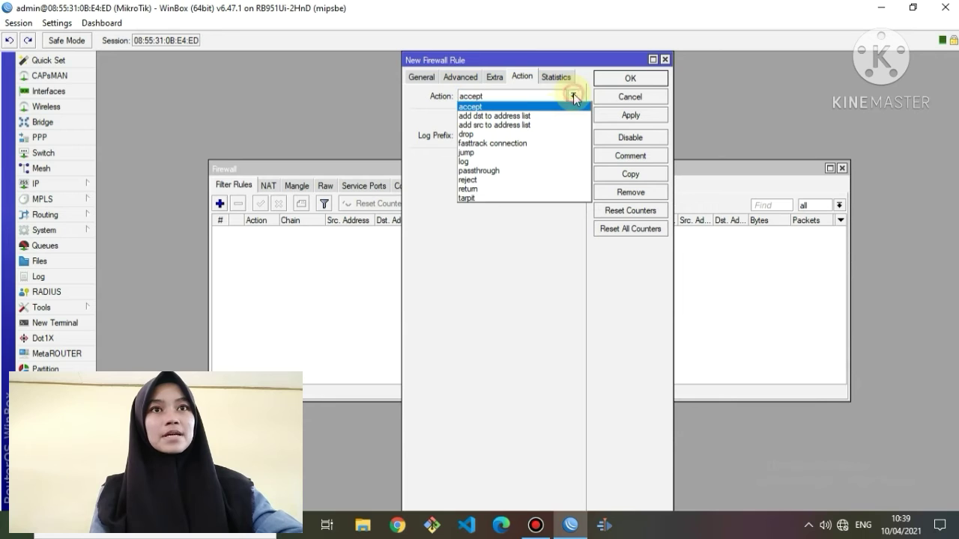
pyautogui.click(539, 134)
pyautogui.click(622, 155)
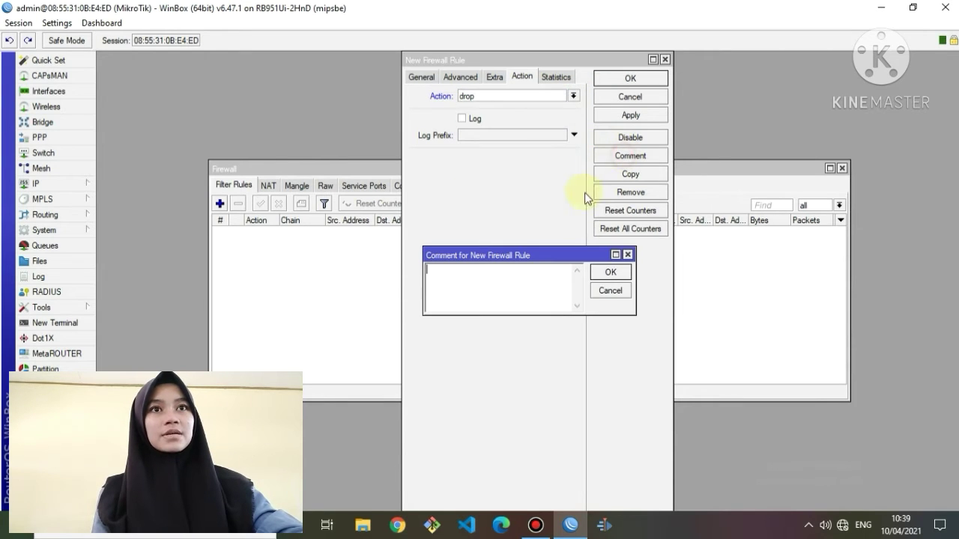
pyautogui.write('block ke')
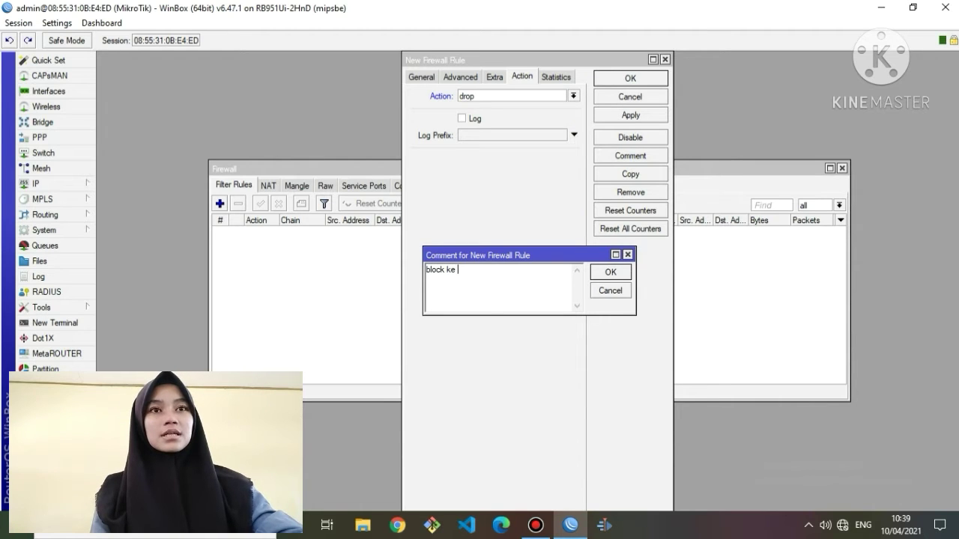
pyautogui.write(' roy')
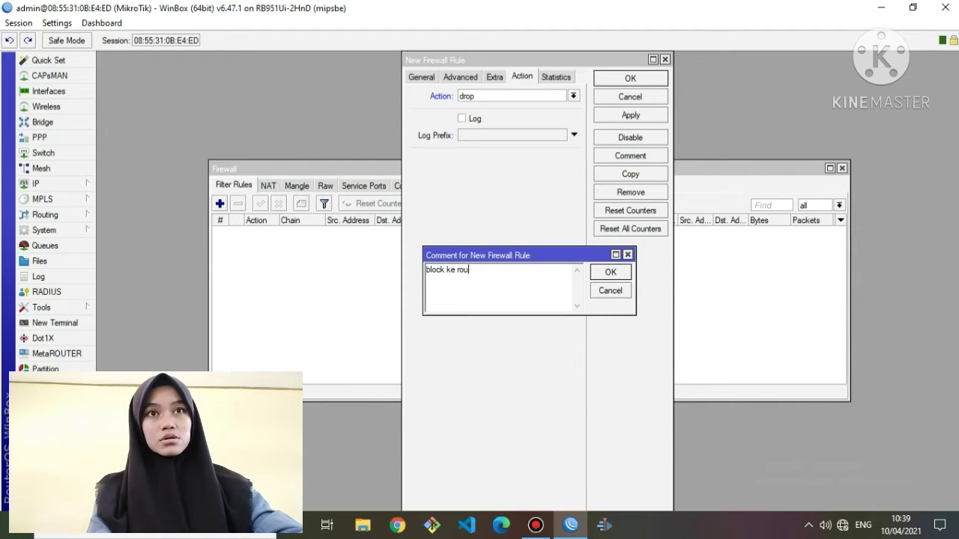
pyautogui.write('ter')
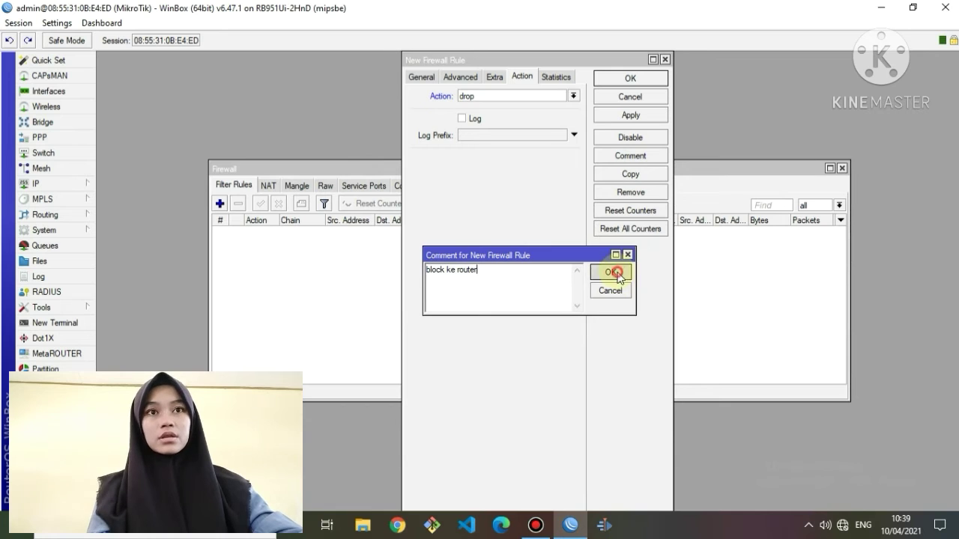
pyautogui.click(611, 271)
pyautogui.click(630, 114)
pyautogui.click(631, 74)
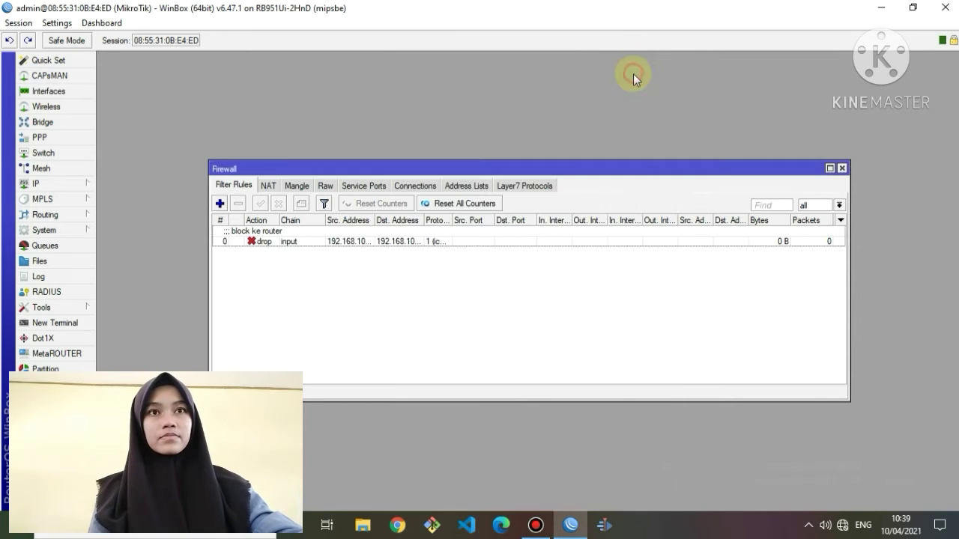
# Start another filter rule with source range 192.168.100.51-192.168.100.100.
pyautogui.click(220, 204)
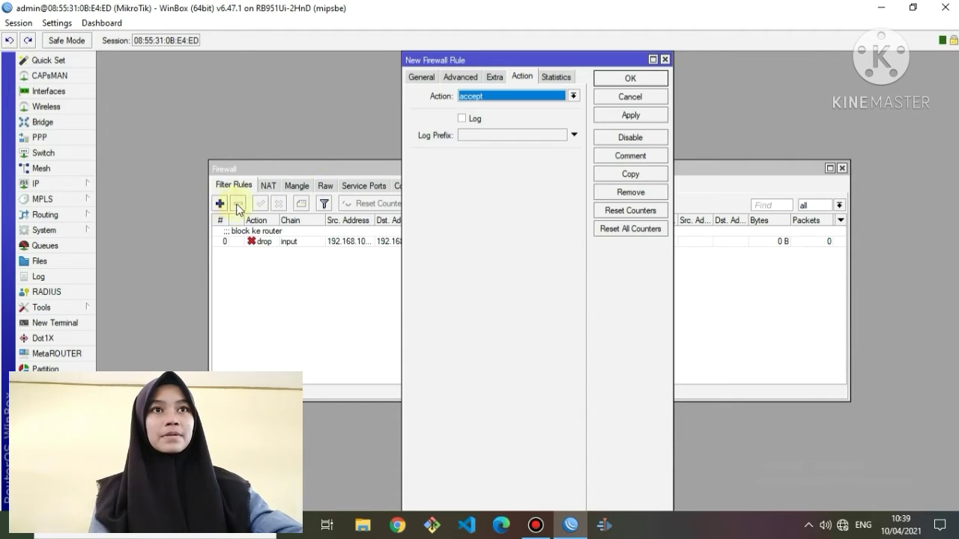
pyautogui.click(423, 78)
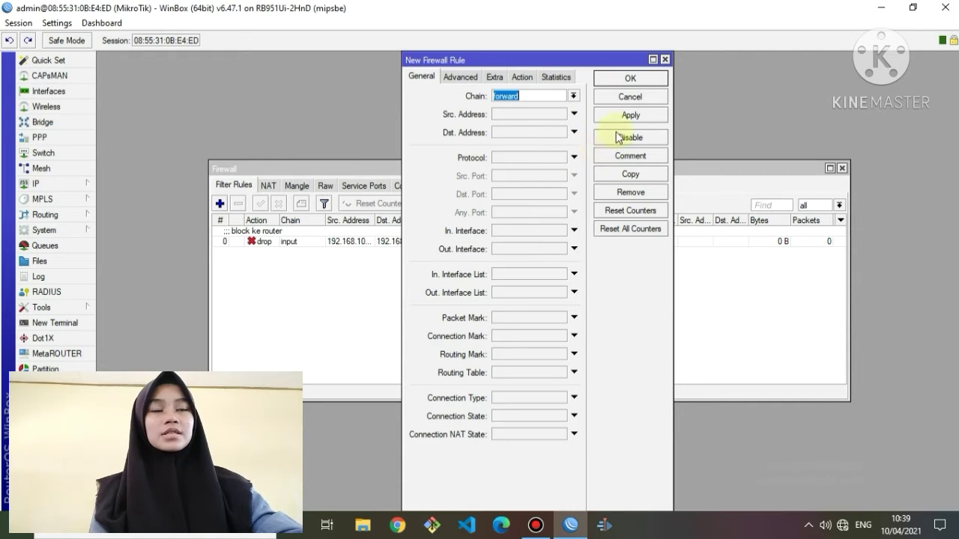
pyautogui.click(574, 114)
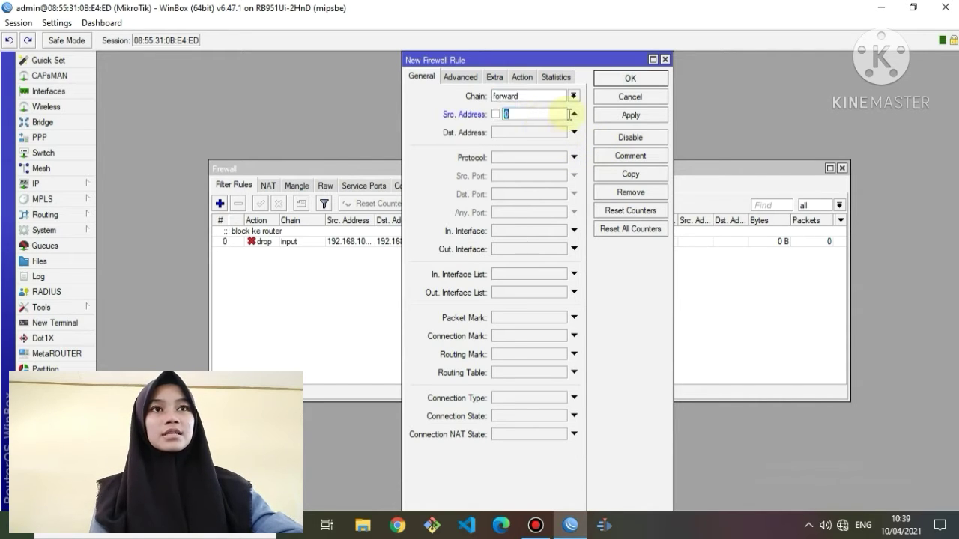
pyautogui.write('192.168')
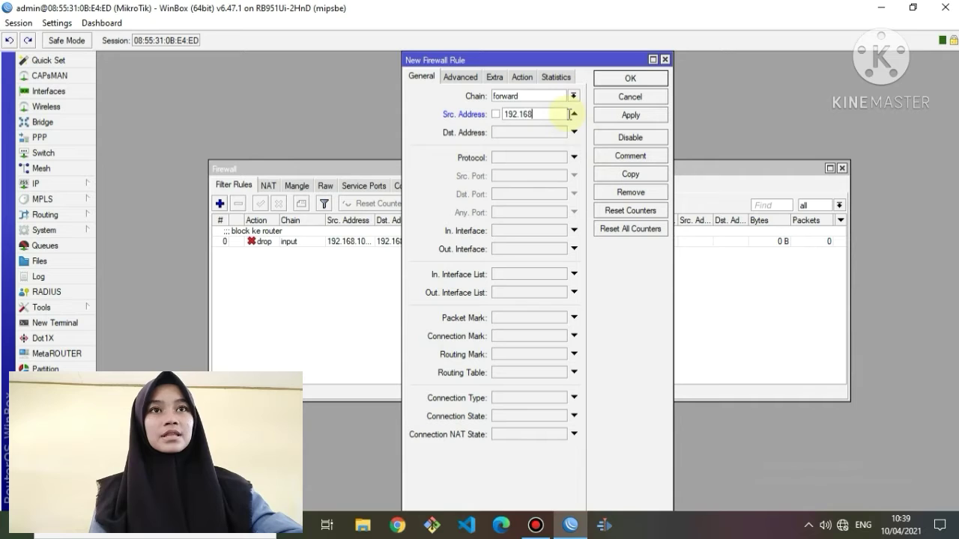
pyautogui.write('.100')
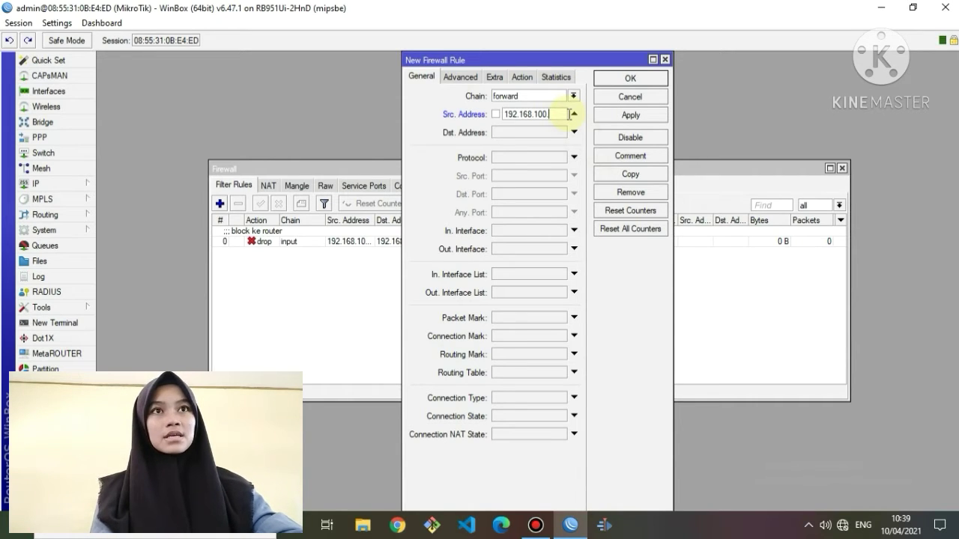
pyautogui.write('.51-1')
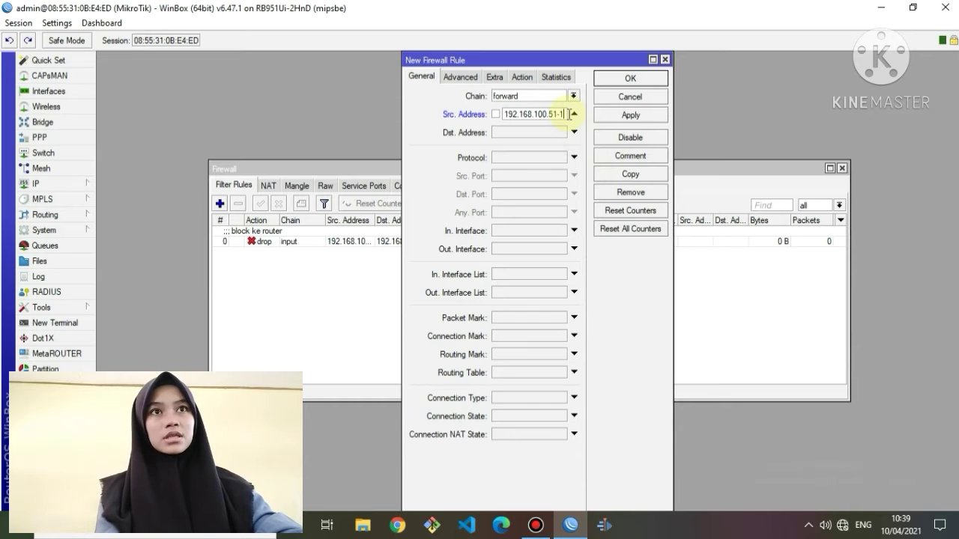
pyautogui.write('92.168')
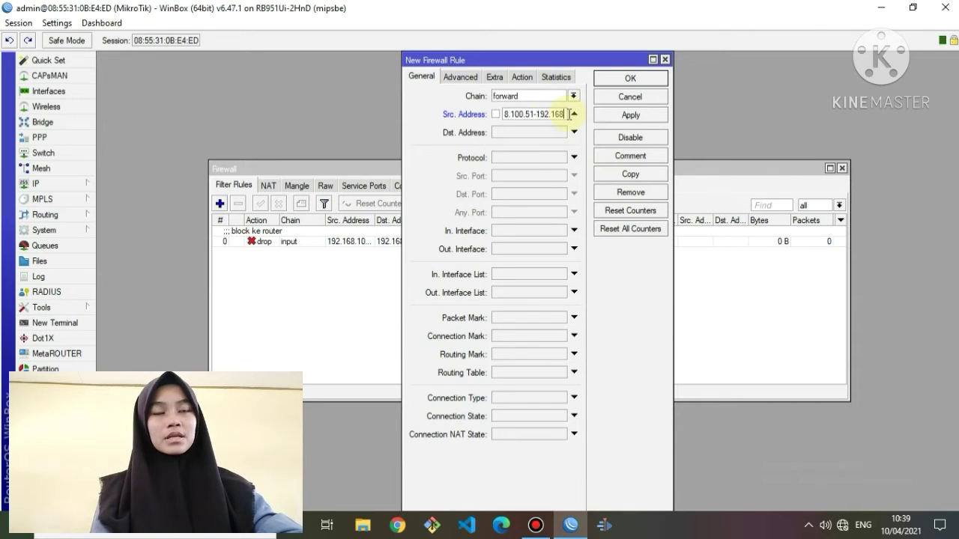
pyautogui.write('.100.100')
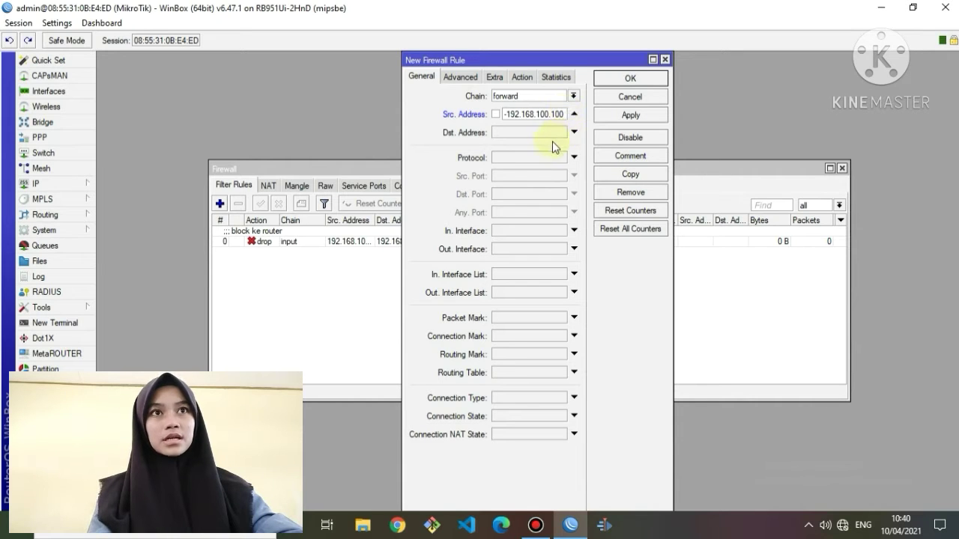
# Set the rule's destination to 192.168.200.0/24 and its protocol to icmp.
pyautogui.click(549, 133)
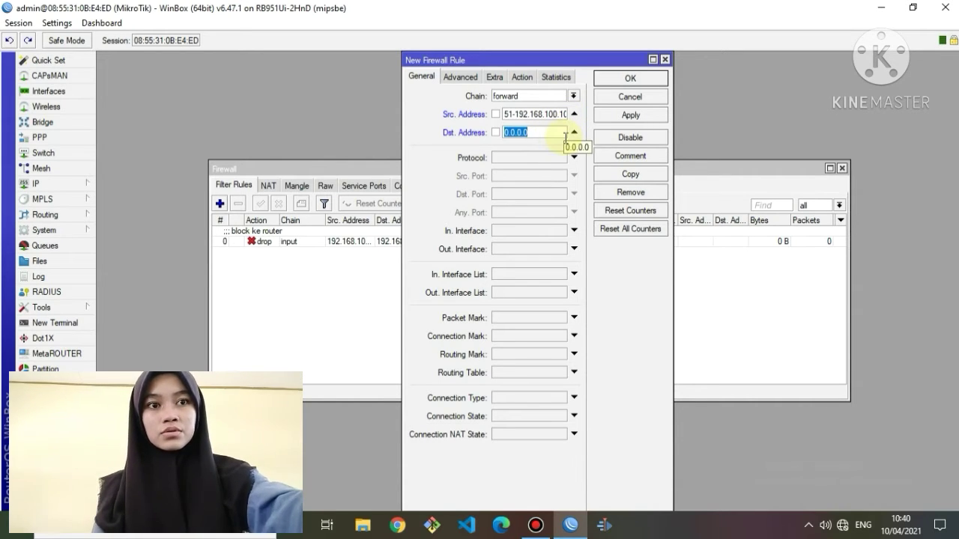
pyautogui.write('192.16')
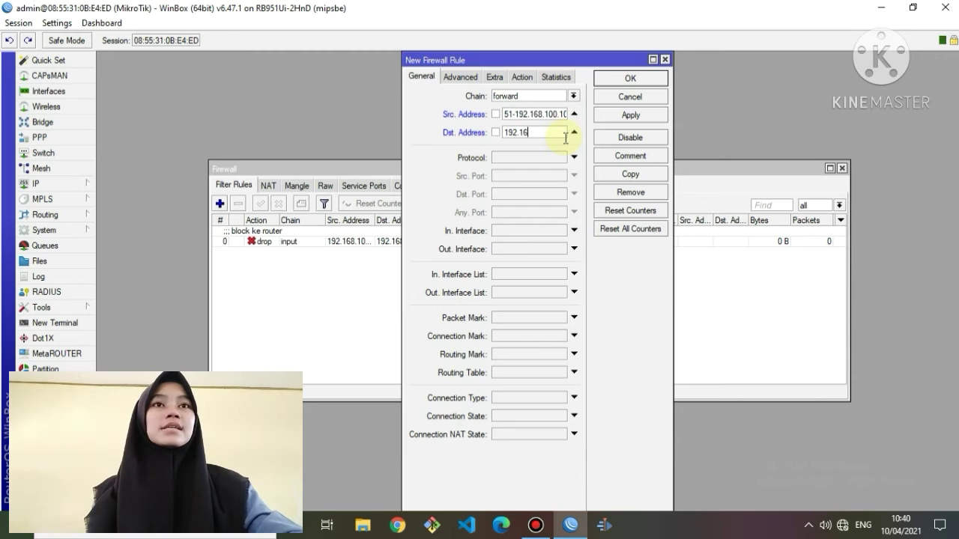
pyautogui.write('8.2')
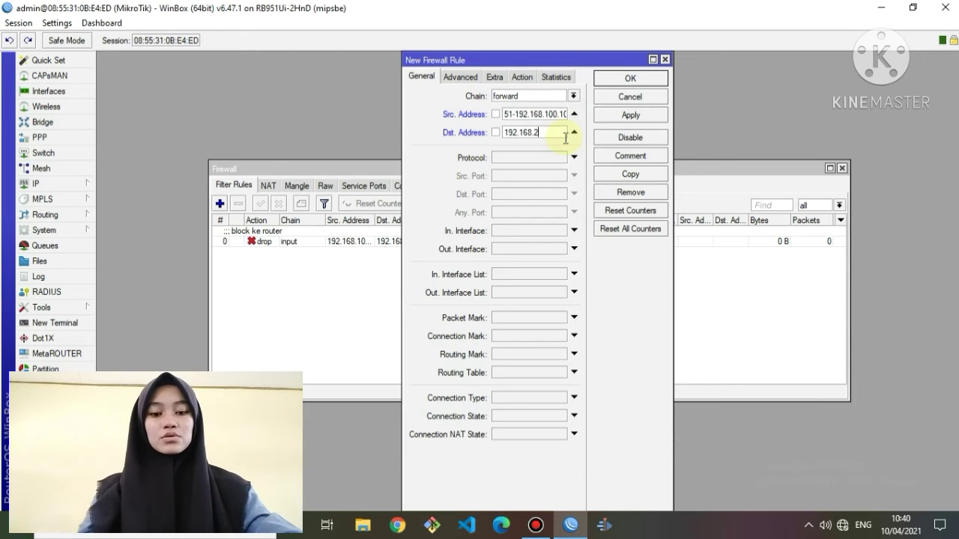
pyautogui.write('00.0')
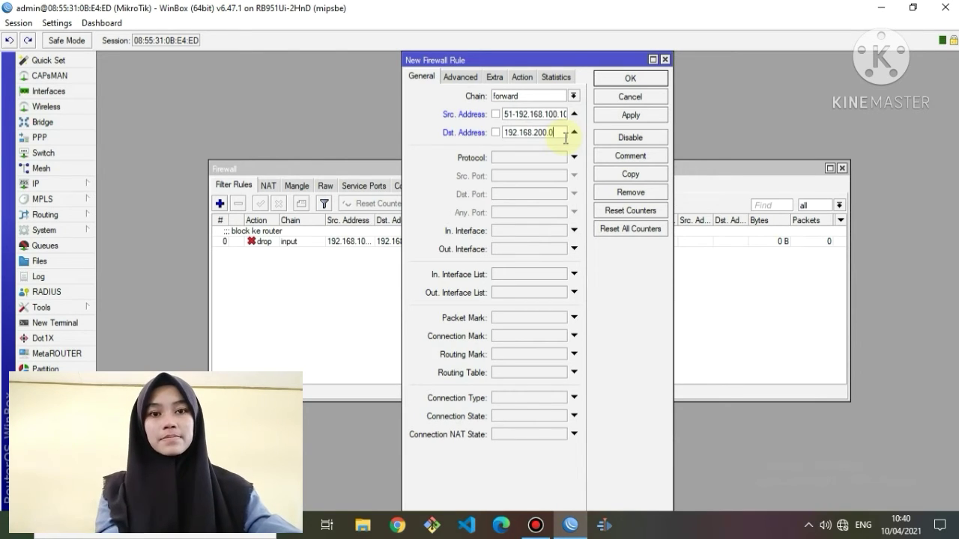
pyautogui.write('/24')
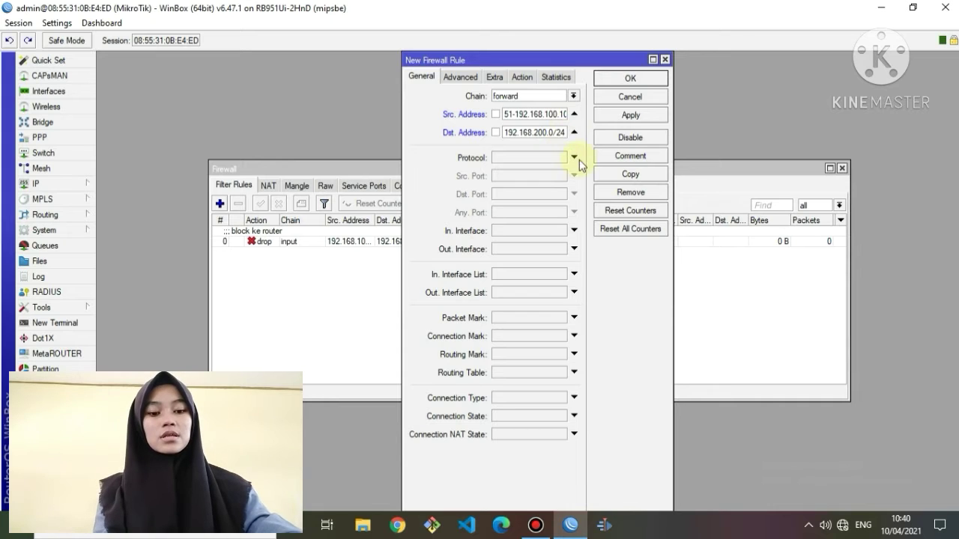
pyautogui.click(574, 157)
pyautogui.click(560, 158)
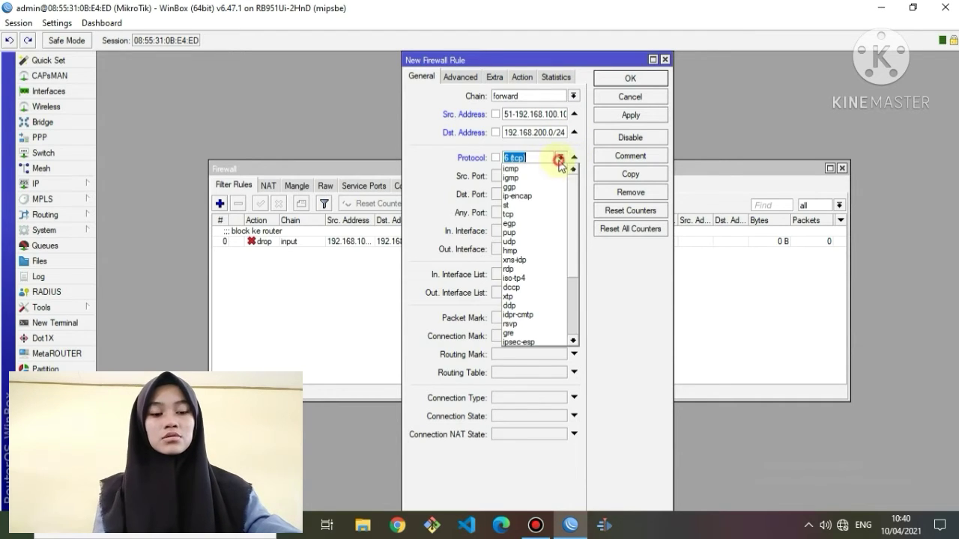
pyautogui.click(551, 170)
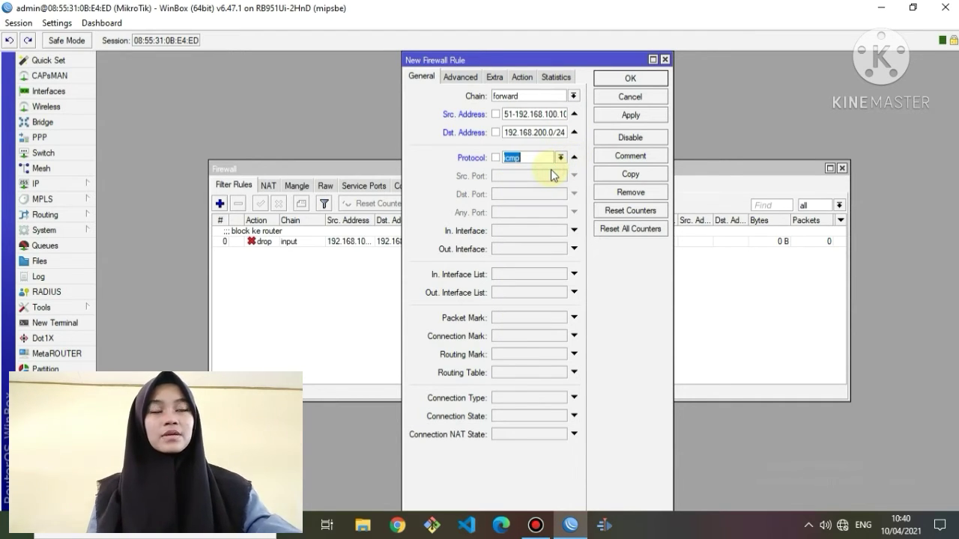
pyautogui.click(525, 78)
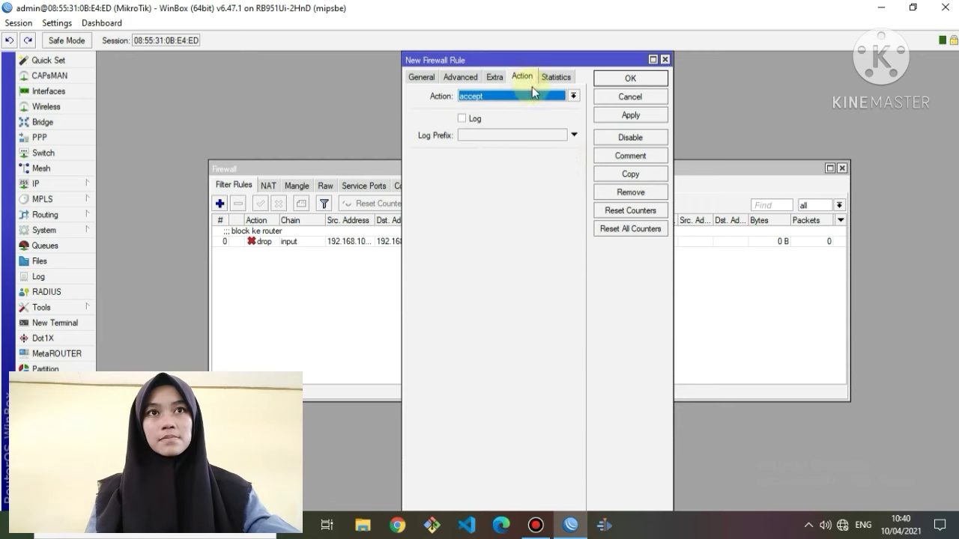
# Make the forward rule drop traffic, comment it 'block ke client', and save it.
pyautogui.click(574, 97)
pyautogui.click(524, 106)
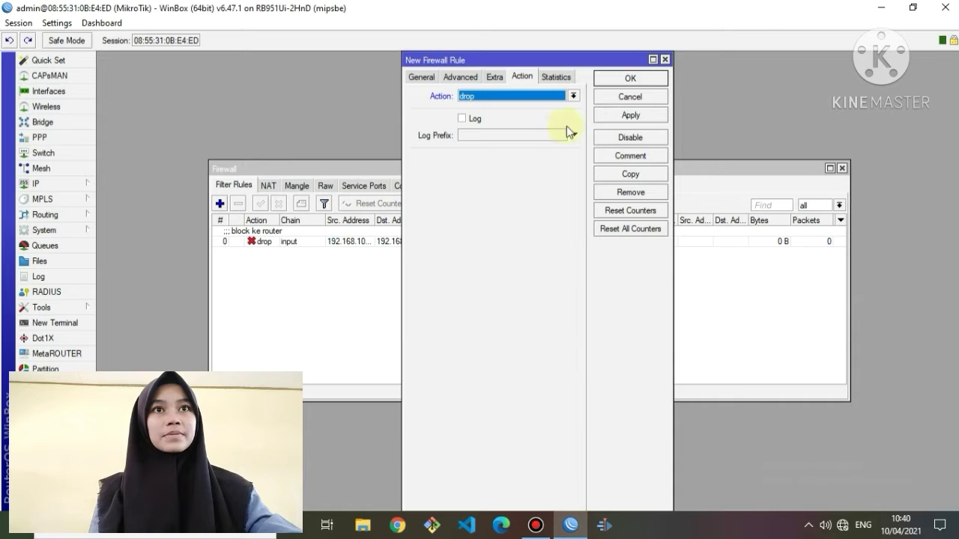
pyautogui.click(630, 156)
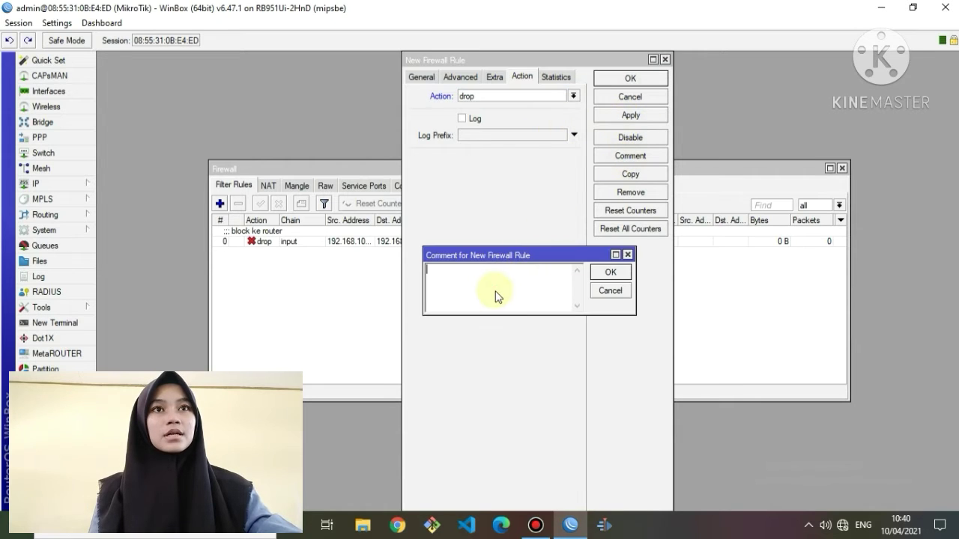
pyautogui.write('block ')
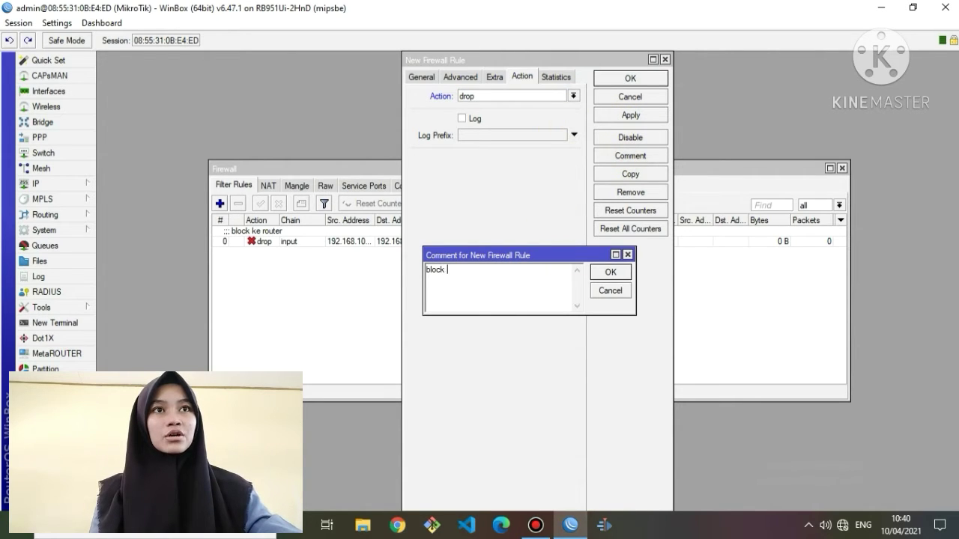
pyautogui.write('ke client')
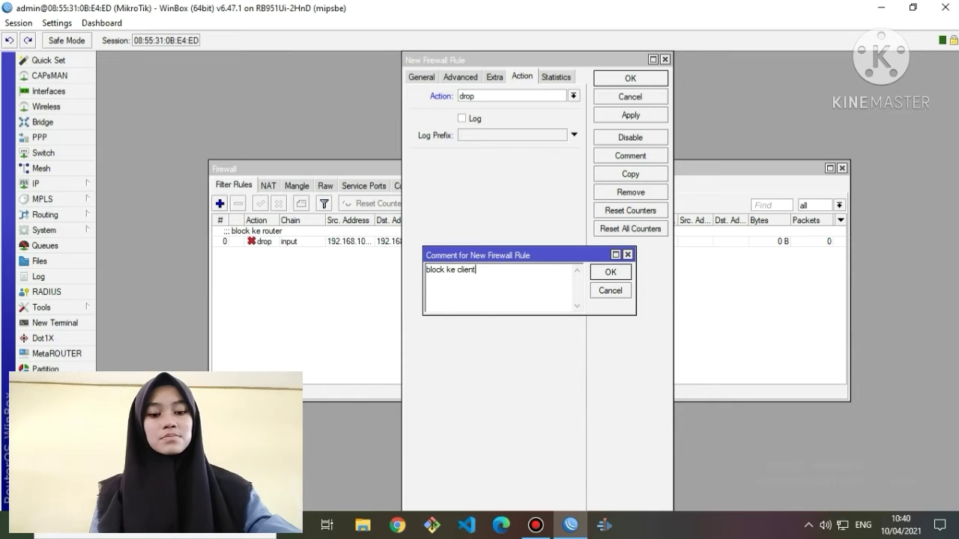
pyautogui.click(610, 271)
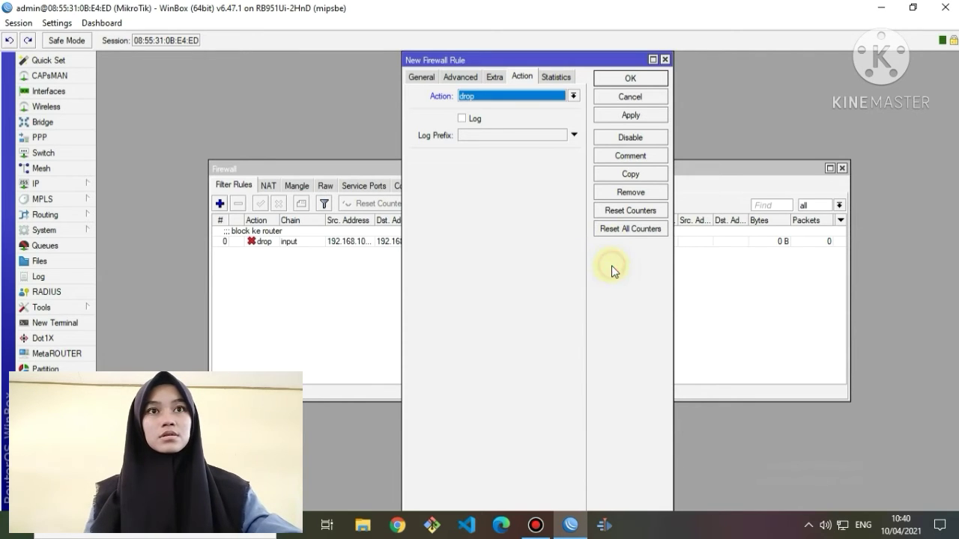
pyautogui.click(628, 117)
pyautogui.click(633, 79)
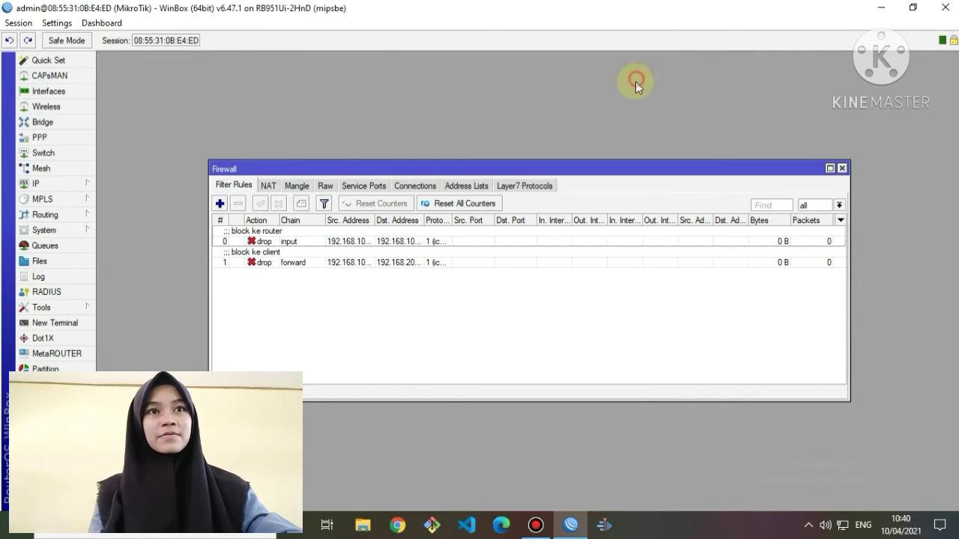
# Start a new filter rule on the input chain.
pyautogui.click(219, 204)
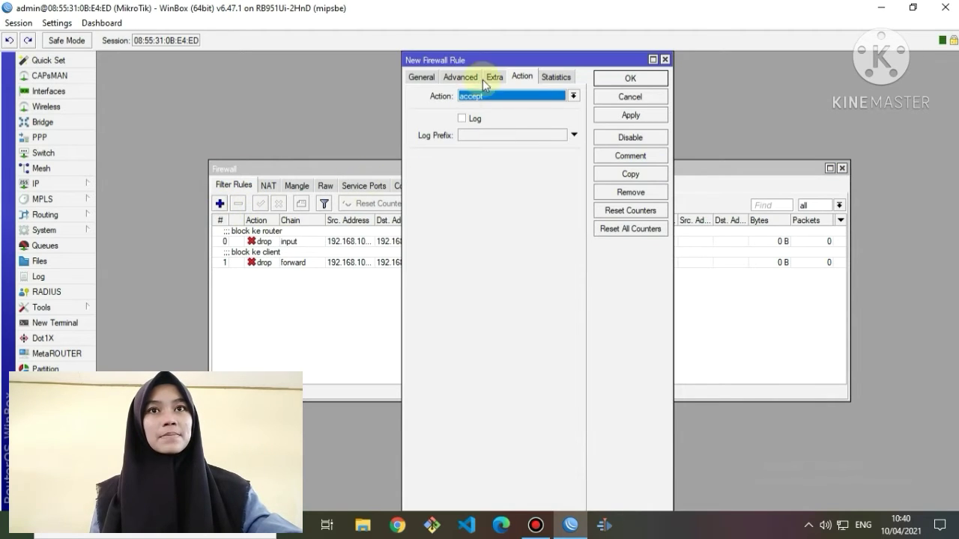
pyautogui.click(423, 77)
pyautogui.click(573, 96)
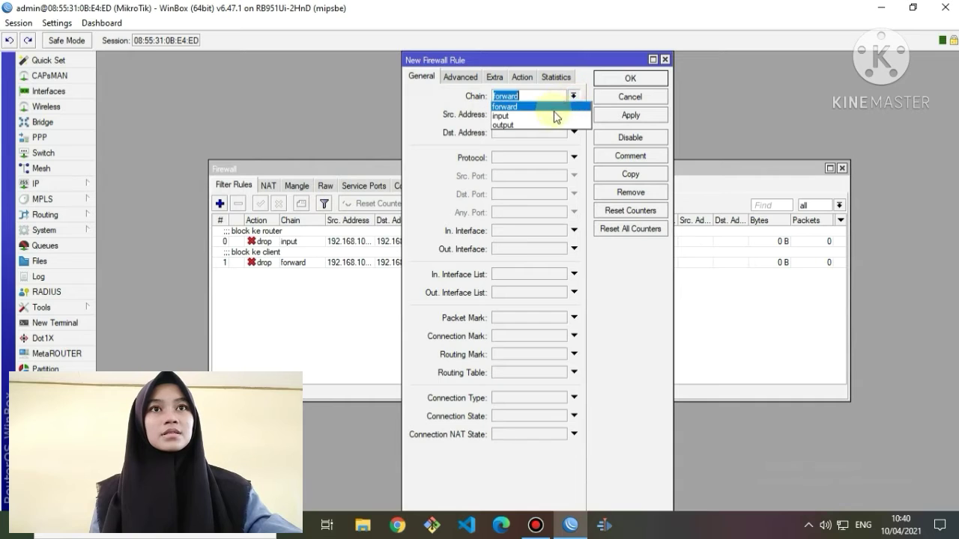
pyautogui.click(554, 117)
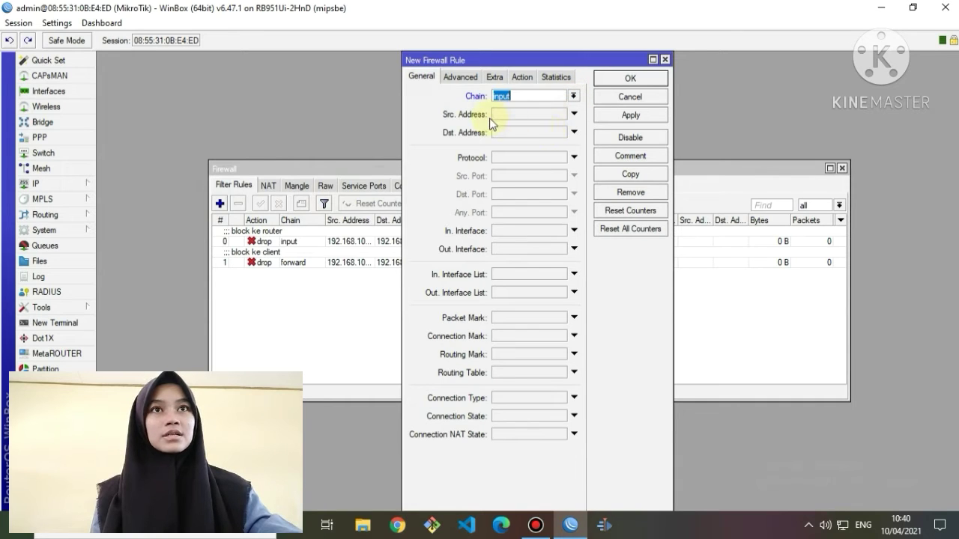
# Set the rule's action to log with prefix 'akses ke router>' and save it.
pyautogui.click(520, 77)
pyautogui.click(572, 94)
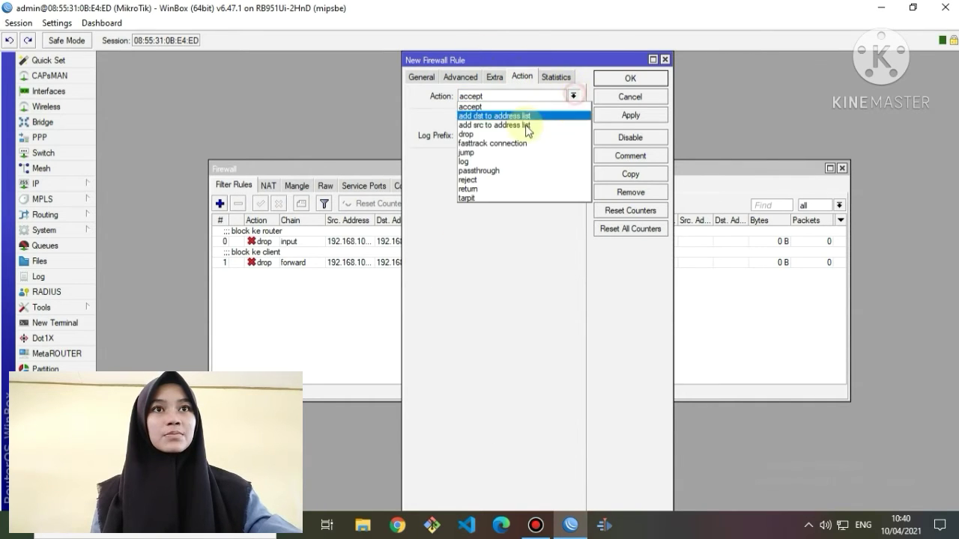
pyautogui.click(499, 152)
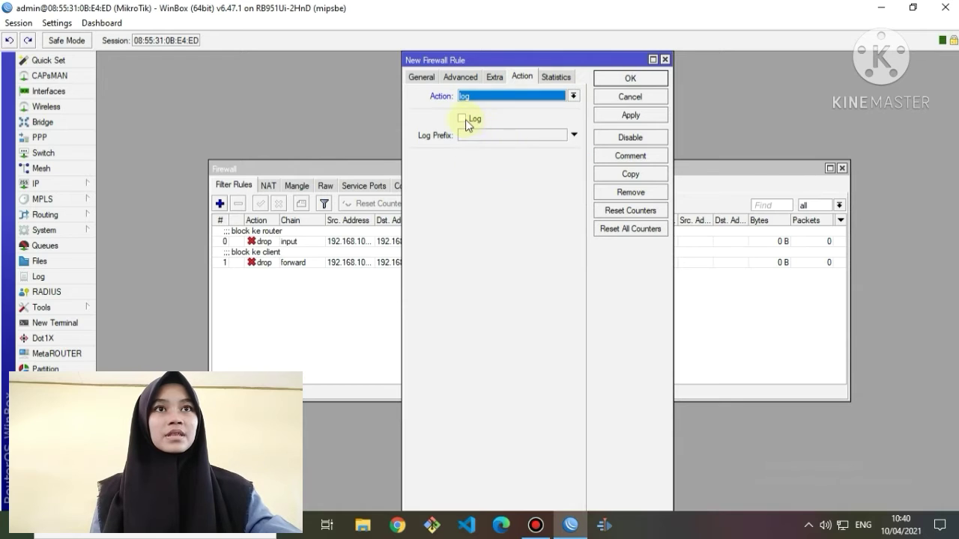
pyautogui.click(463, 118)
pyautogui.click(480, 133)
pyautogui.write('a')
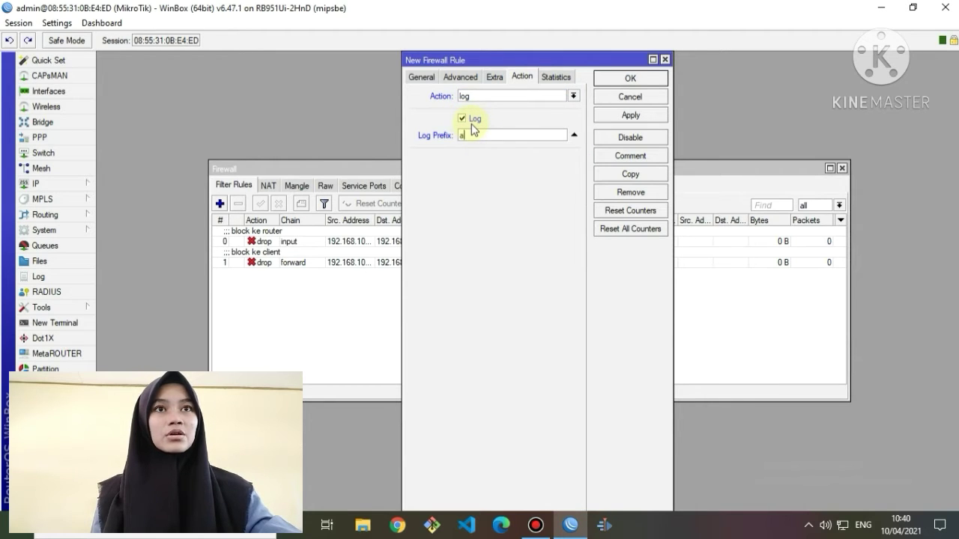
pyautogui.write('ke')
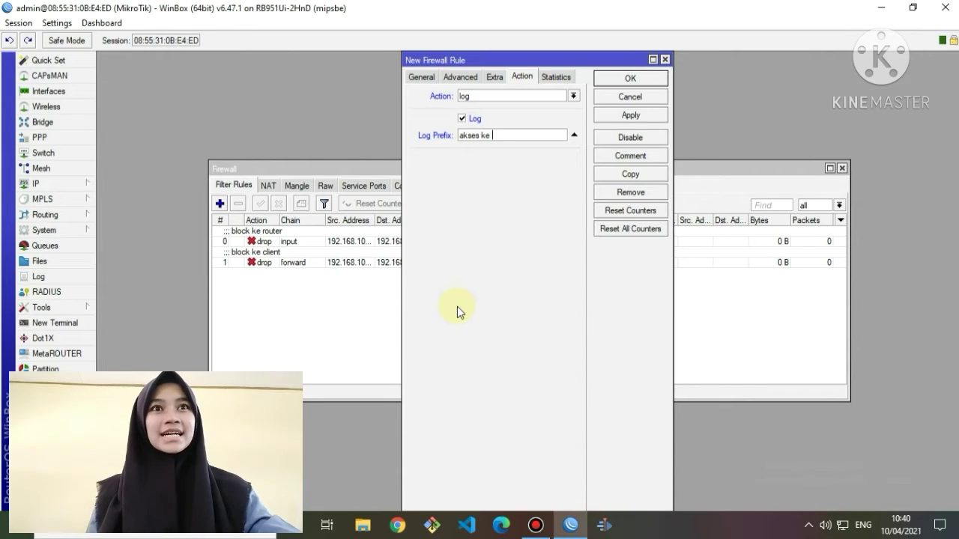
pyautogui.write('es ke router>')
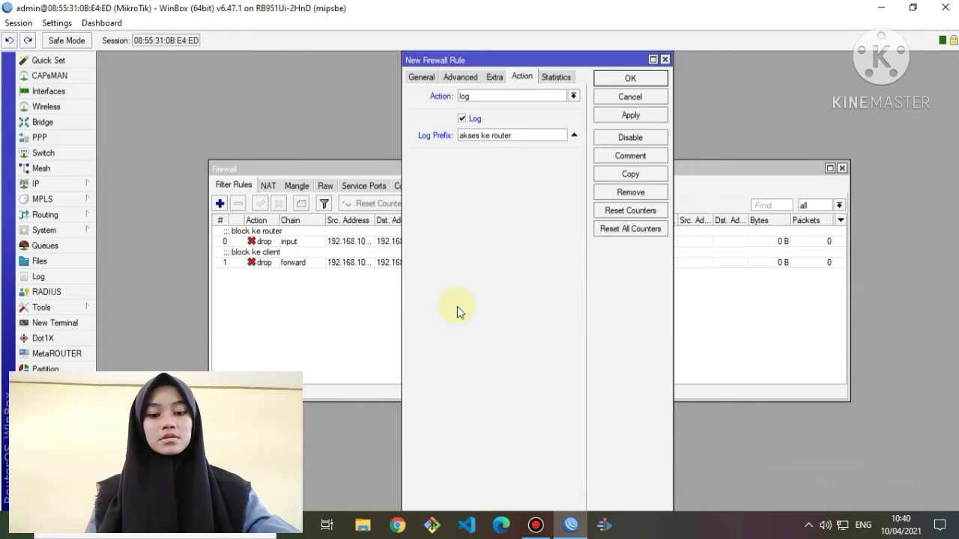
pyautogui.click(634, 120)
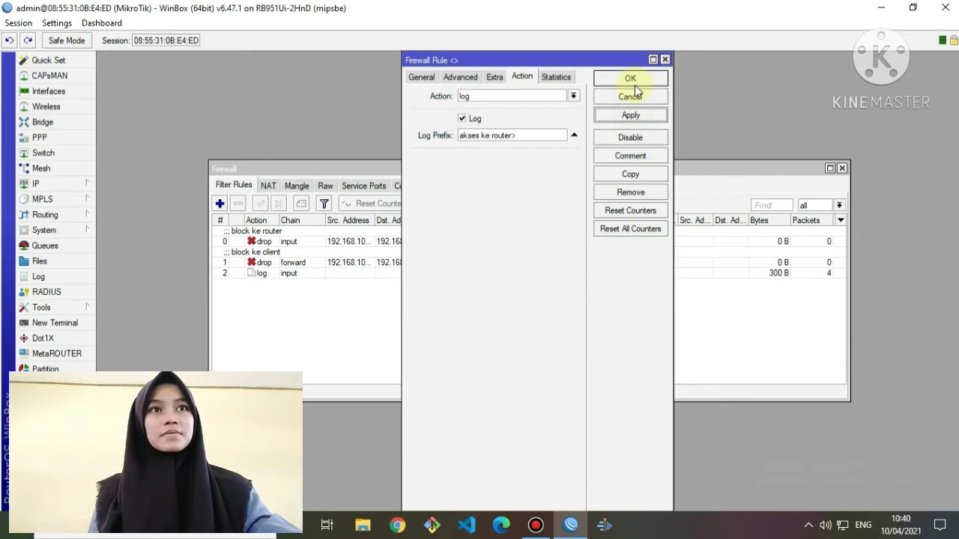
pyautogui.click(635, 84)
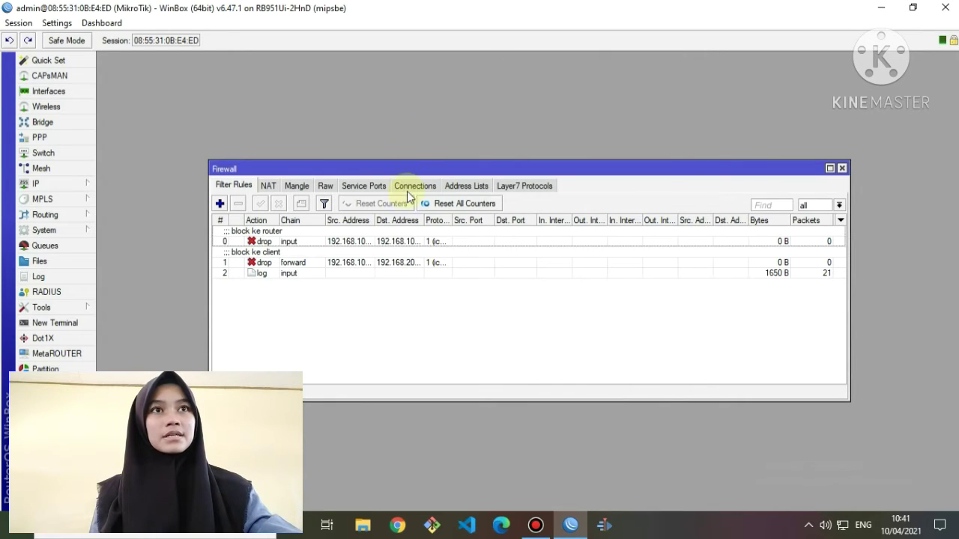
# Create Layer7 protocol 'linux' with regexp ^.+(linux.org).*$ and save it.
pyautogui.click(508, 184)
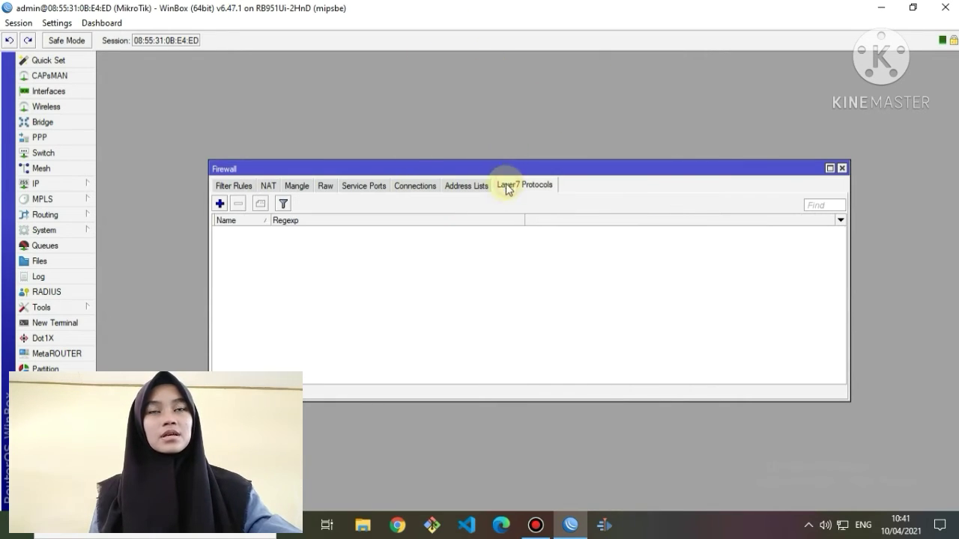
pyautogui.click(219, 205)
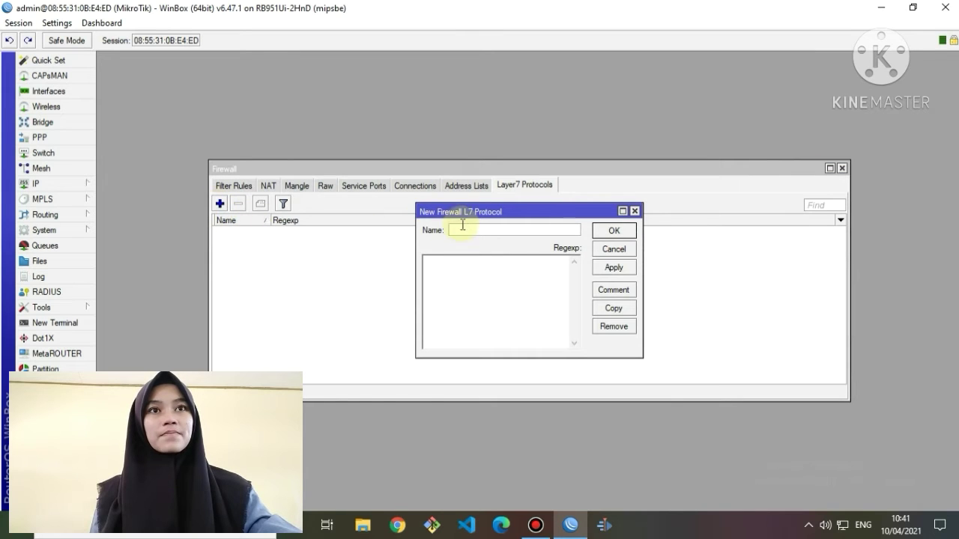
pyautogui.write('l')
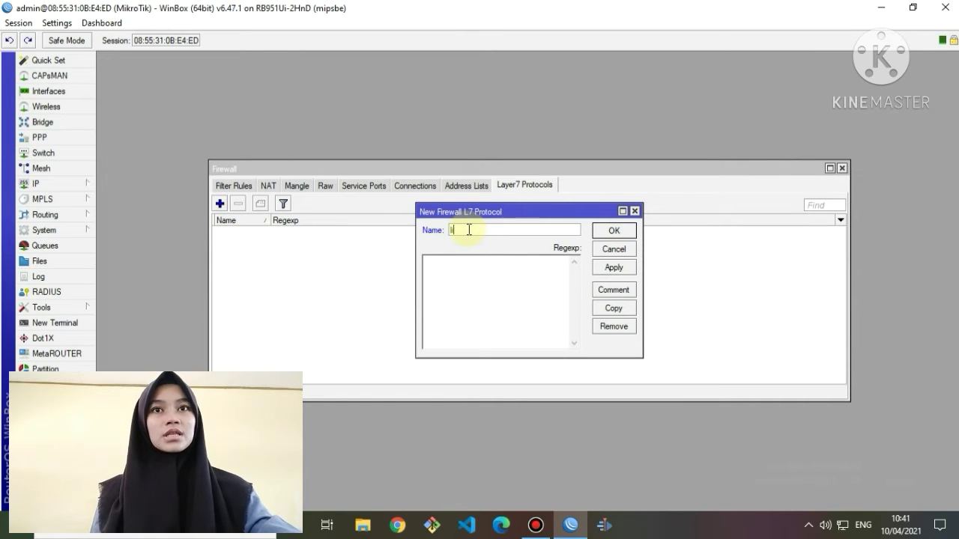
pyautogui.write('inux')
pyautogui.click(497, 279)
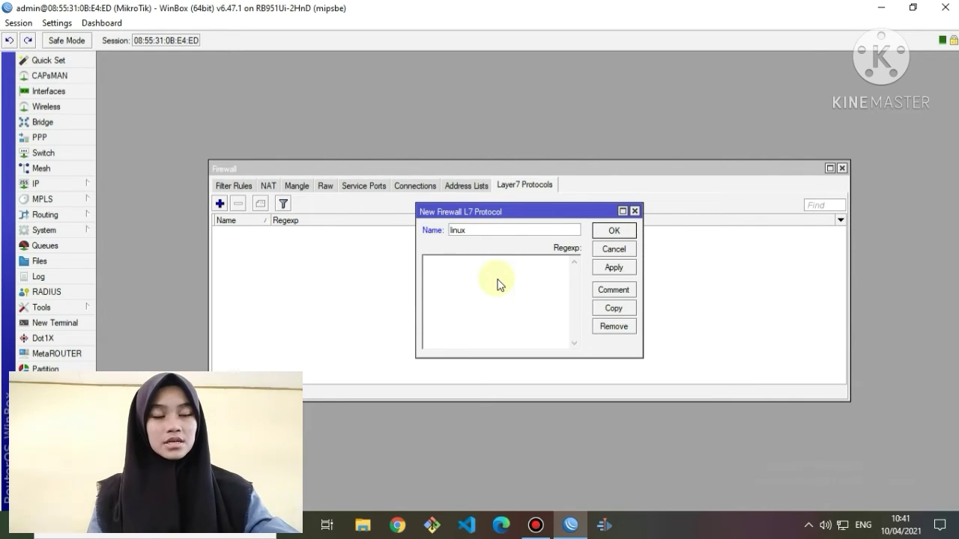
pyautogui.write('6')
pyautogui.write('^')
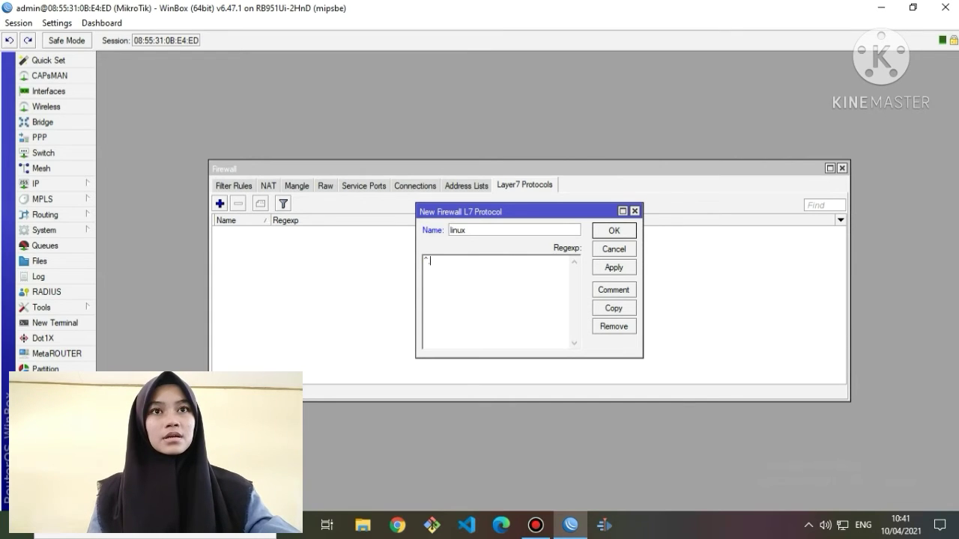
pyautogui.write('.+(')
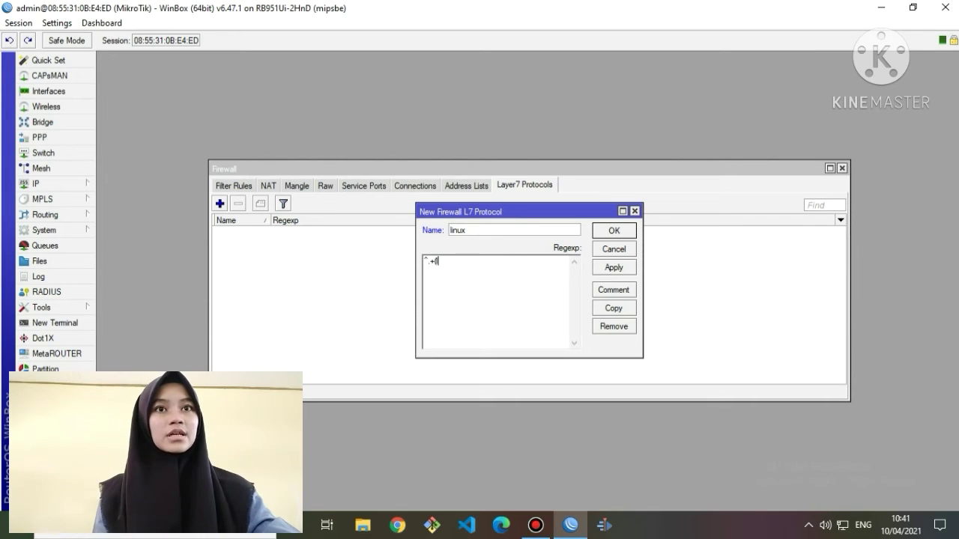
pyautogui.write('linux.o')
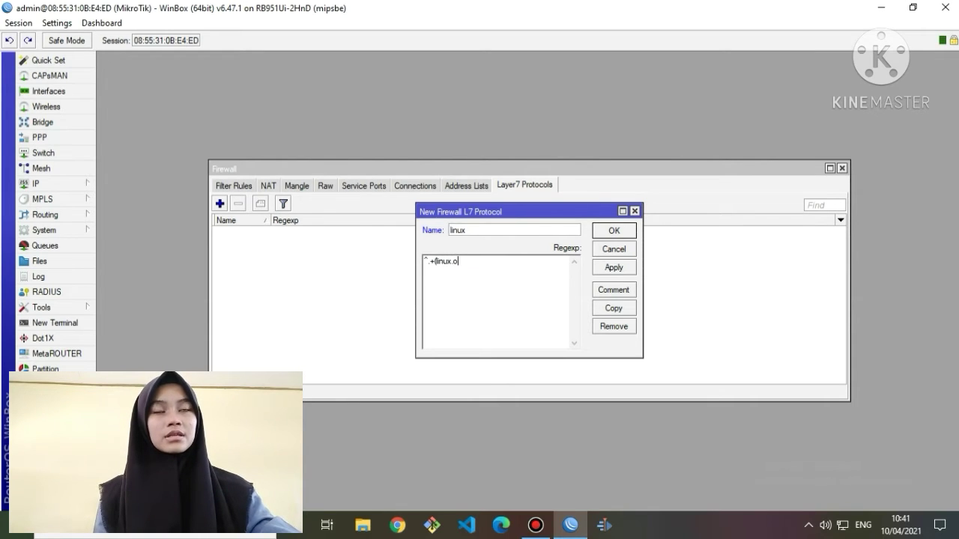
pyautogui.write('rg).*$')
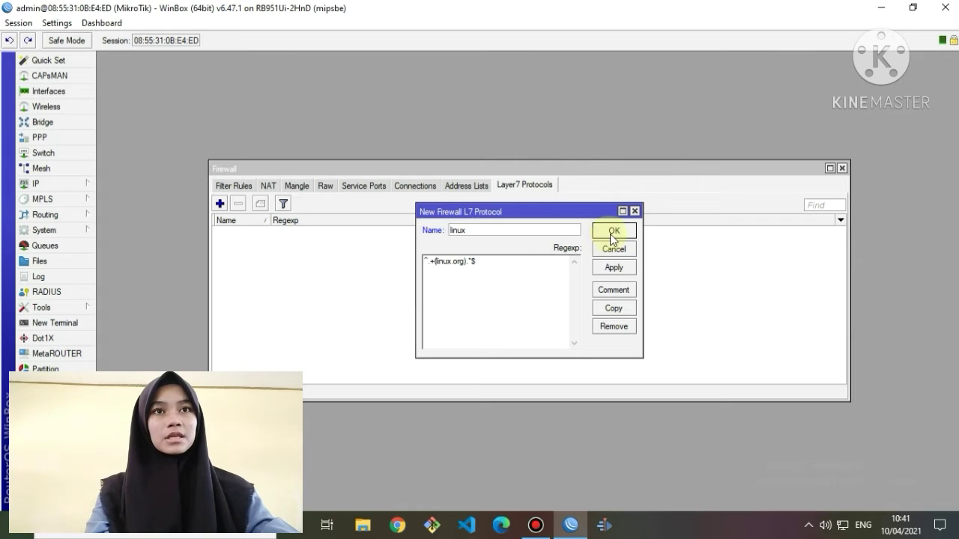
pyautogui.click(621, 268)
pyautogui.click(616, 233)
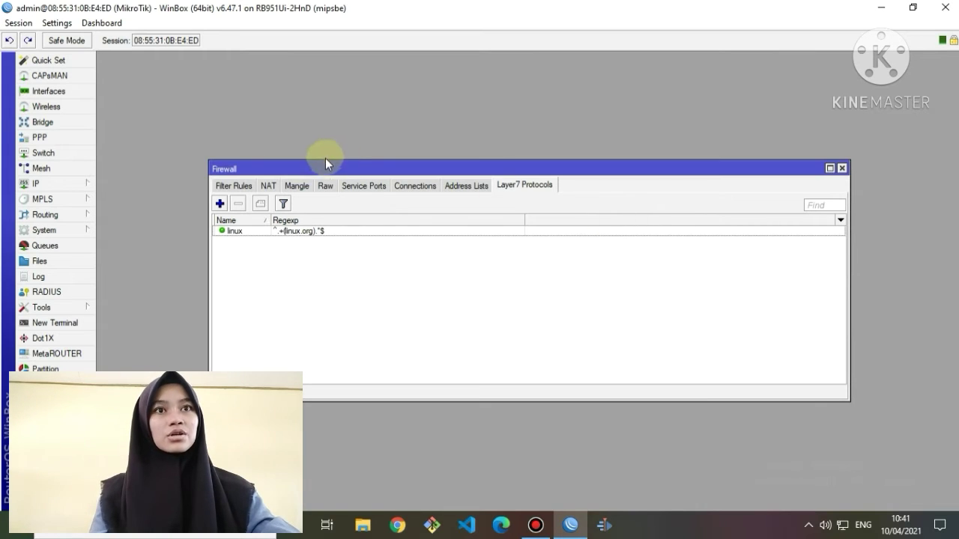
# Start a new filter rule that matches the linux Layer7 protocol.
pyautogui.click(249, 187)
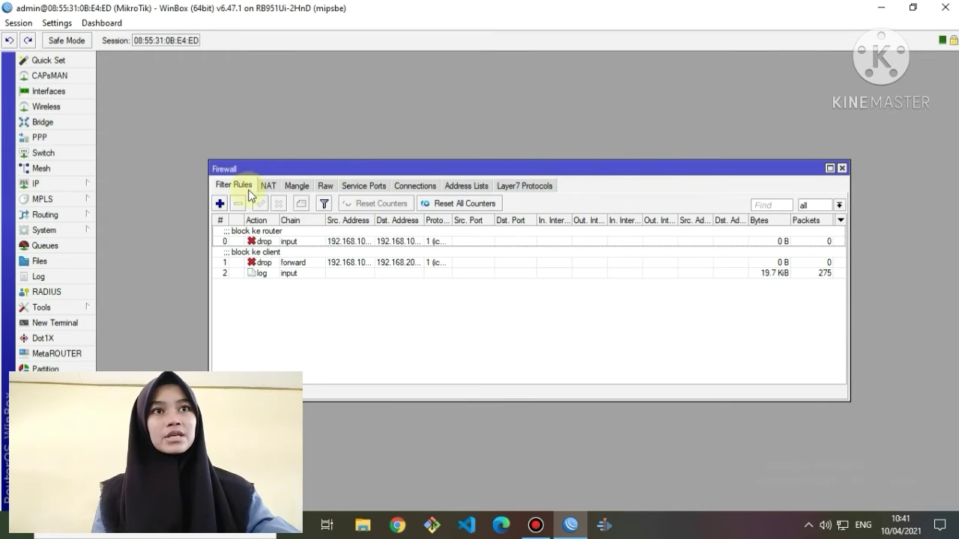
pyautogui.click(221, 202)
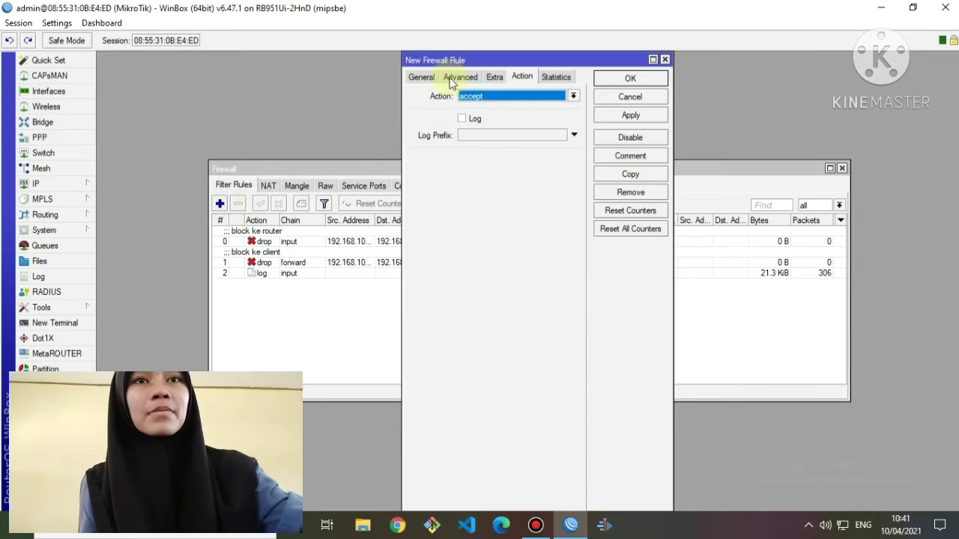
pyautogui.click(418, 75)
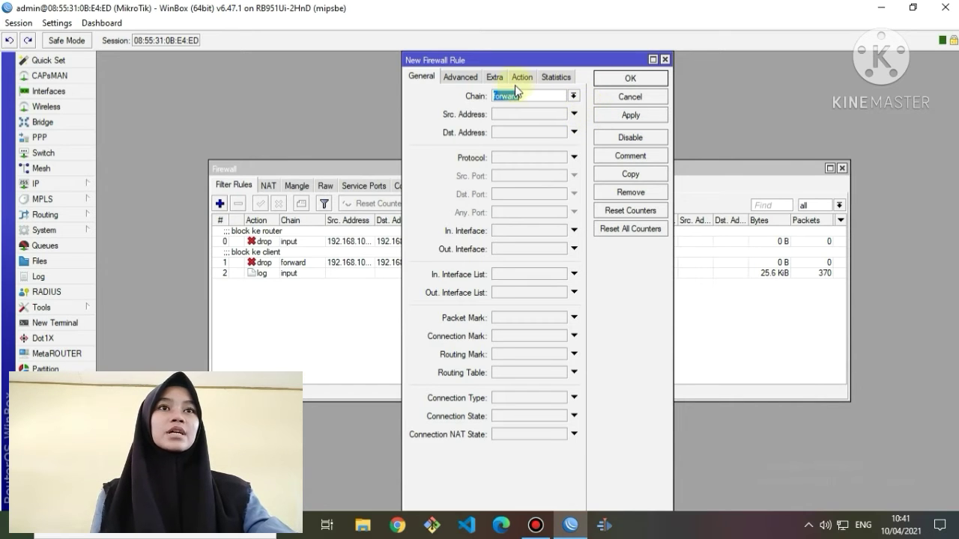
pyautogui.click(462, 76)
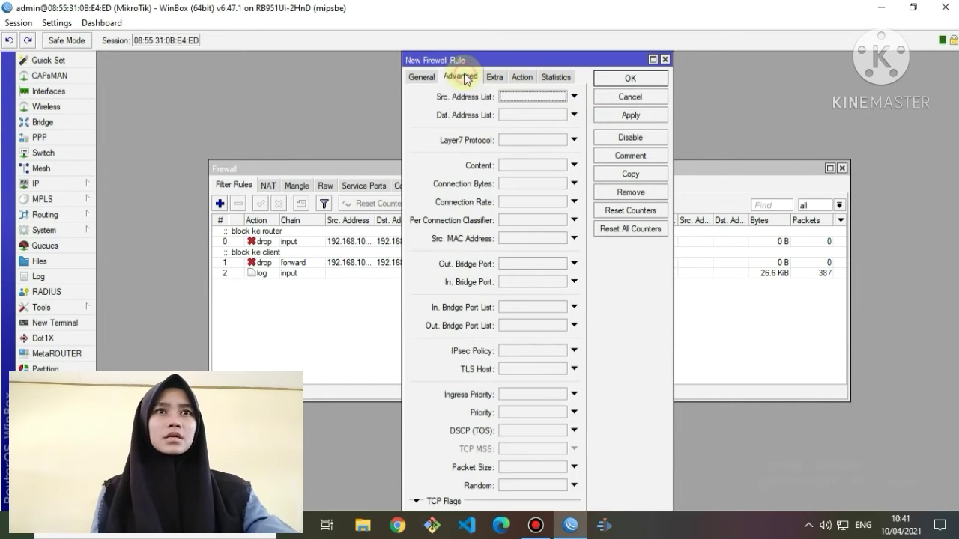
pyautogui.click(547, 142)
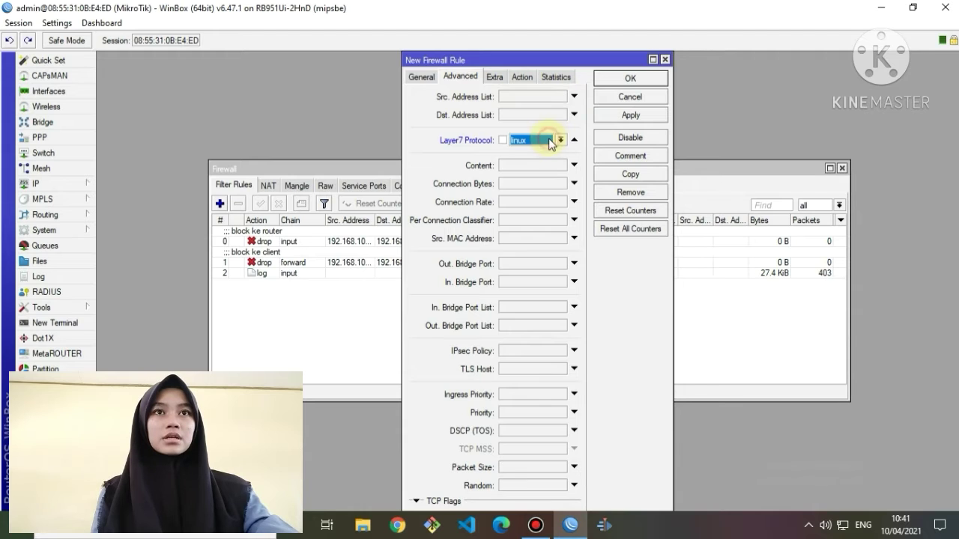
# Set the rule's action to drop, comment it 'block linux', and save it.
pyautogui.click(522, 76)
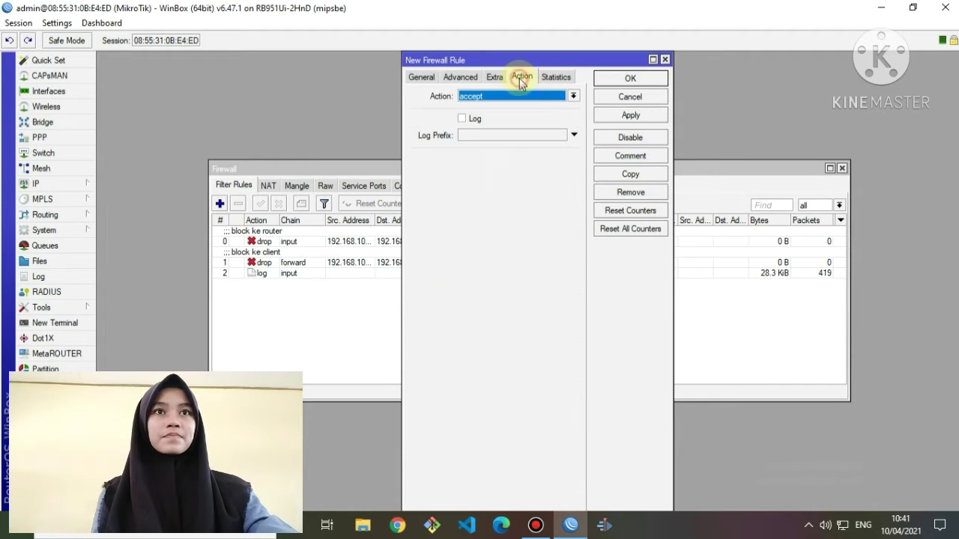
pyautogui.click(573, 97)
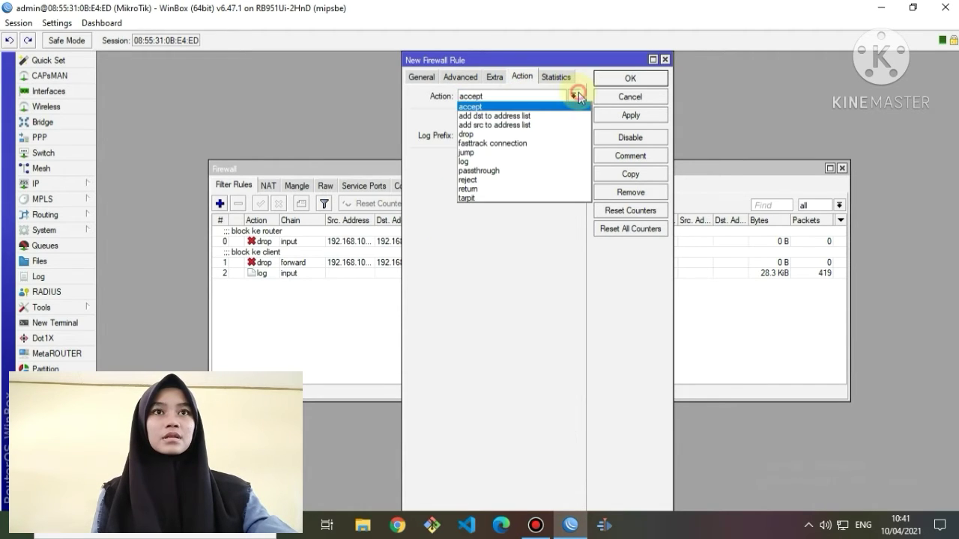
pyautogui.click(534, 133)
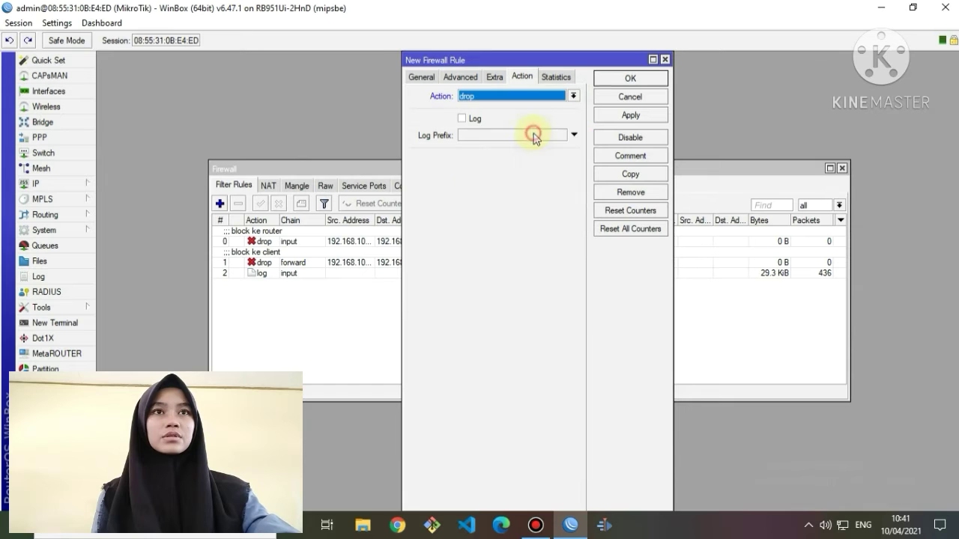
pyautogui.click(631, 157)
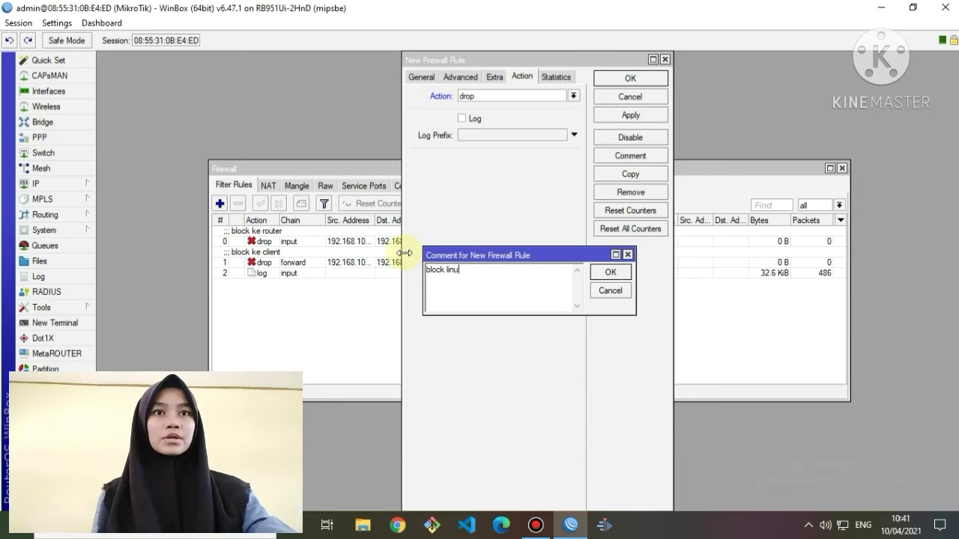
pyautogui.write('block linux')
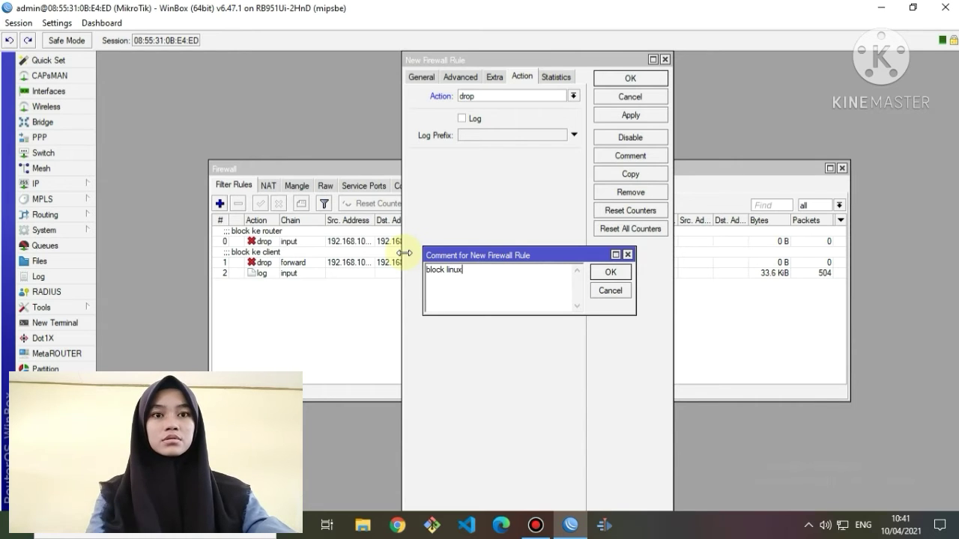
pyautogui.click(609, 273)
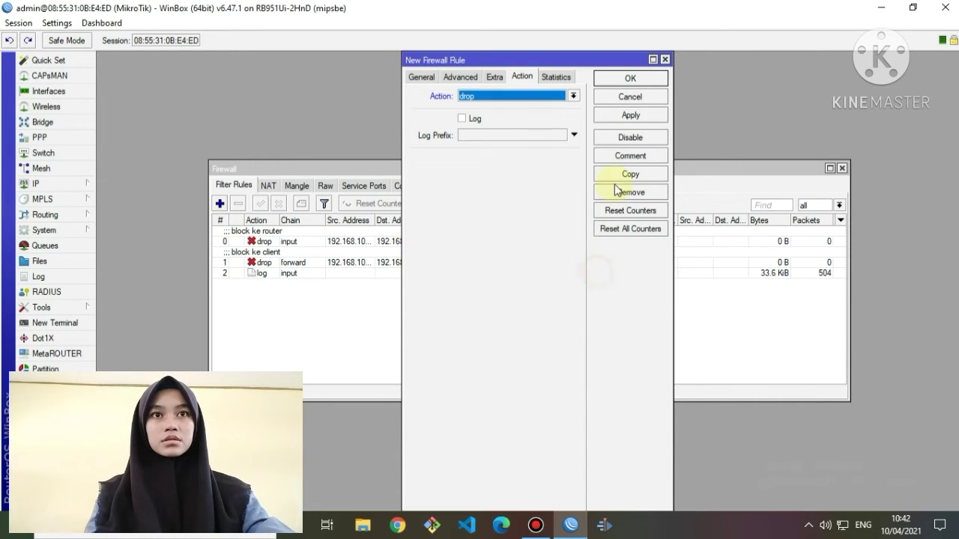
pyautogui.click(632, 116)
pyautogui.click(658, 75)
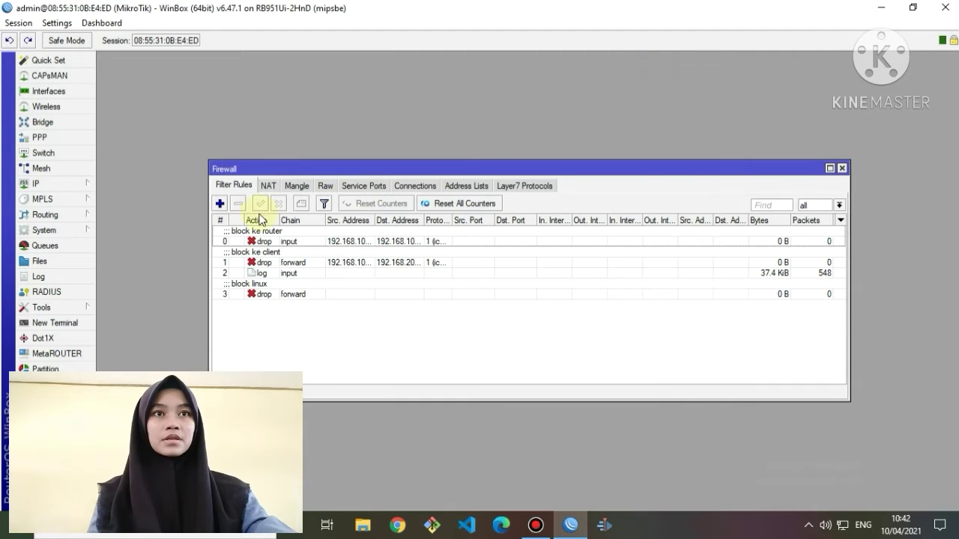
# Start a new filter rule matching tcp destination port 80 with content .mp3.
pyautogui.click(222, 205)
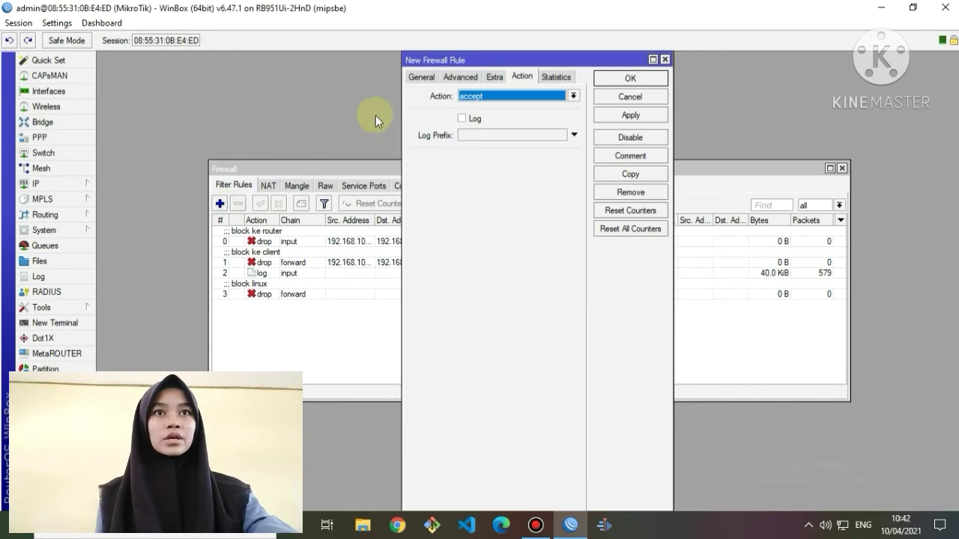
pyautogui.click(416, 78)
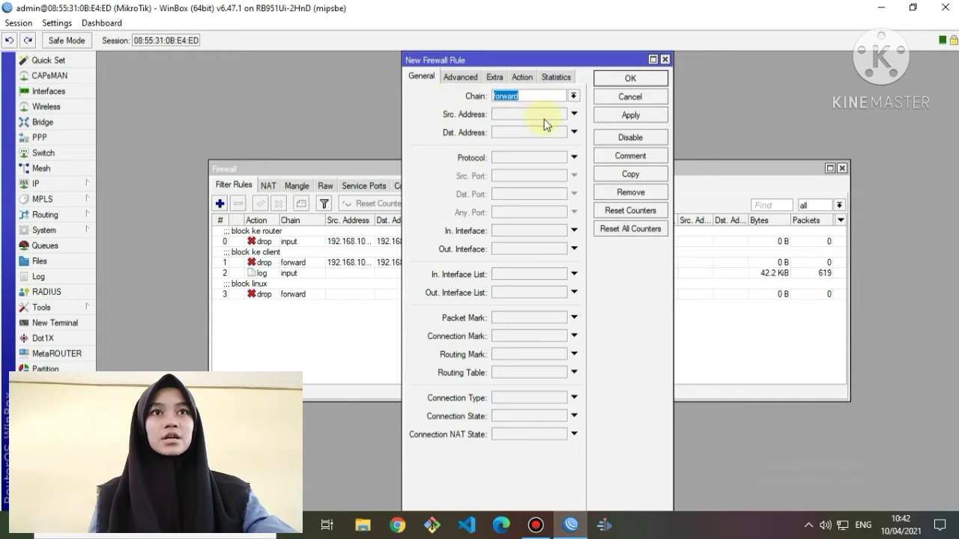
pyautogui.click(548, 159)
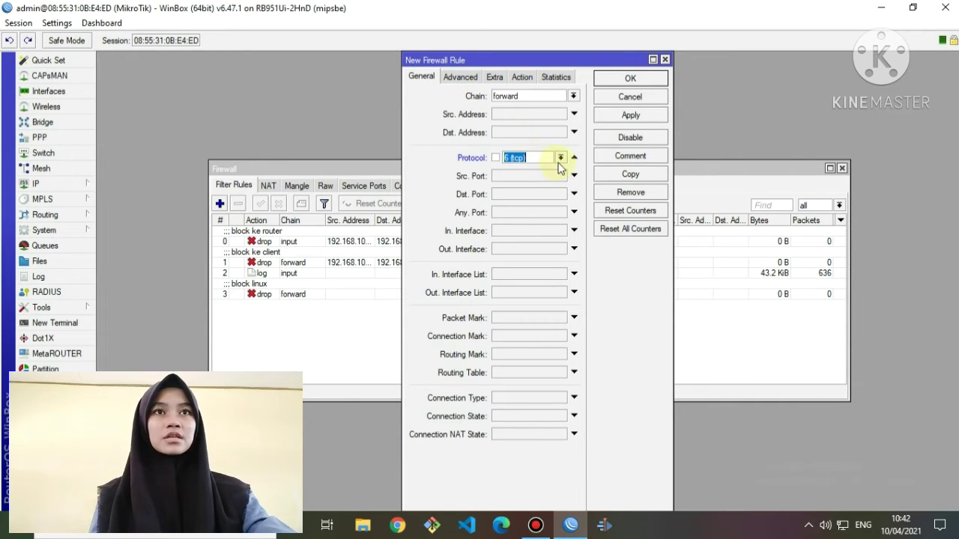
pyautogui.click(527, 193)
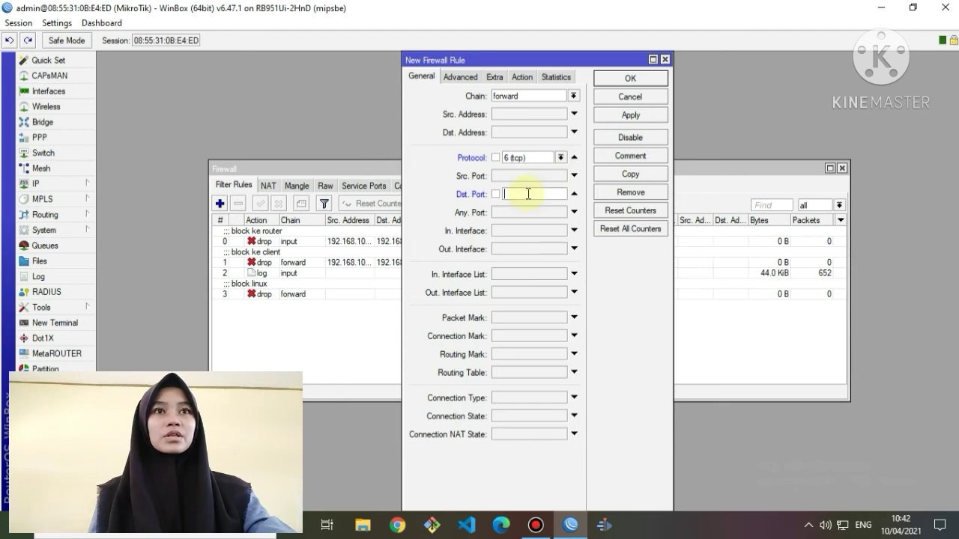
pyautogui.write('8')
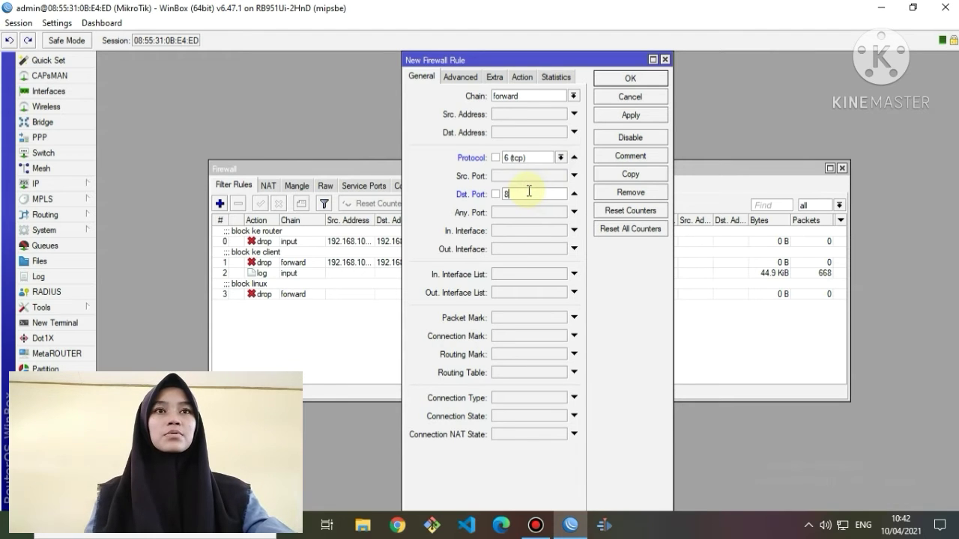
pyautogui.write('0')
pyautogui.click(448, 77)
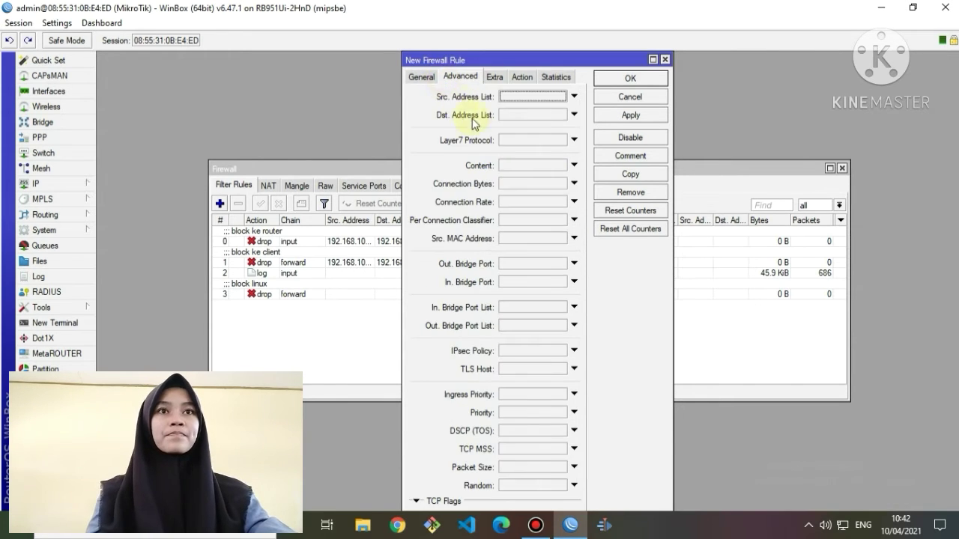
pyautogui.click(523, 169)
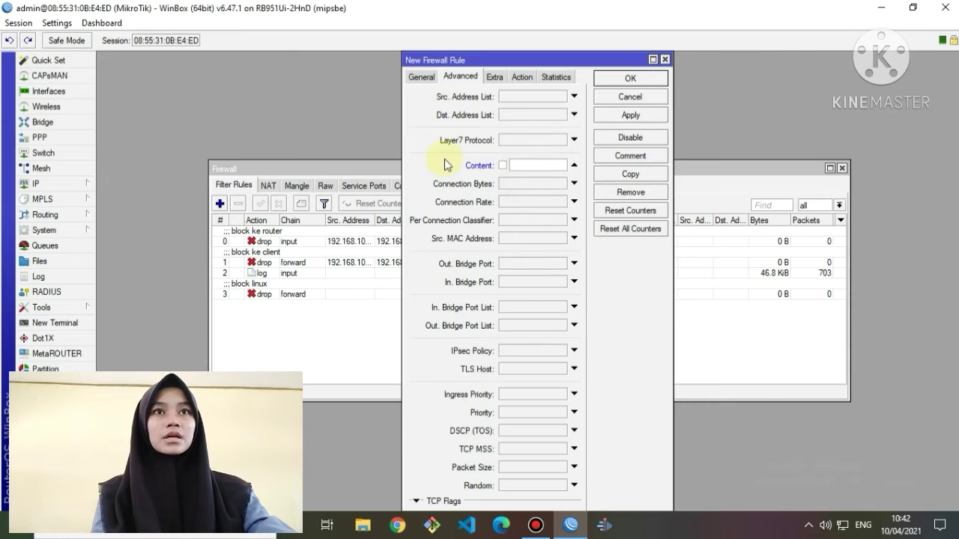
pyautogui.write('.mp3')
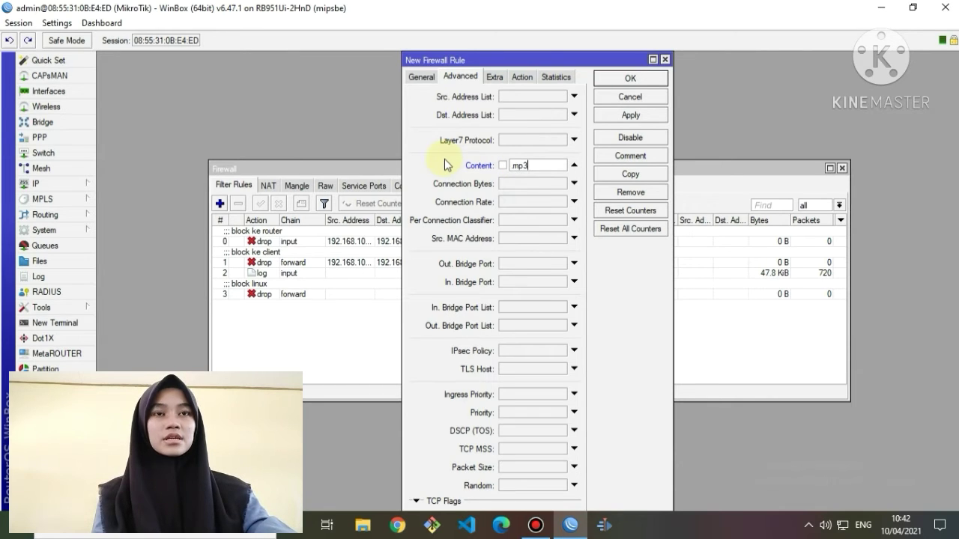
# Set the rule's action to drop, comment it 'block mp3', and save it.
pyautogui.click(517, 77)
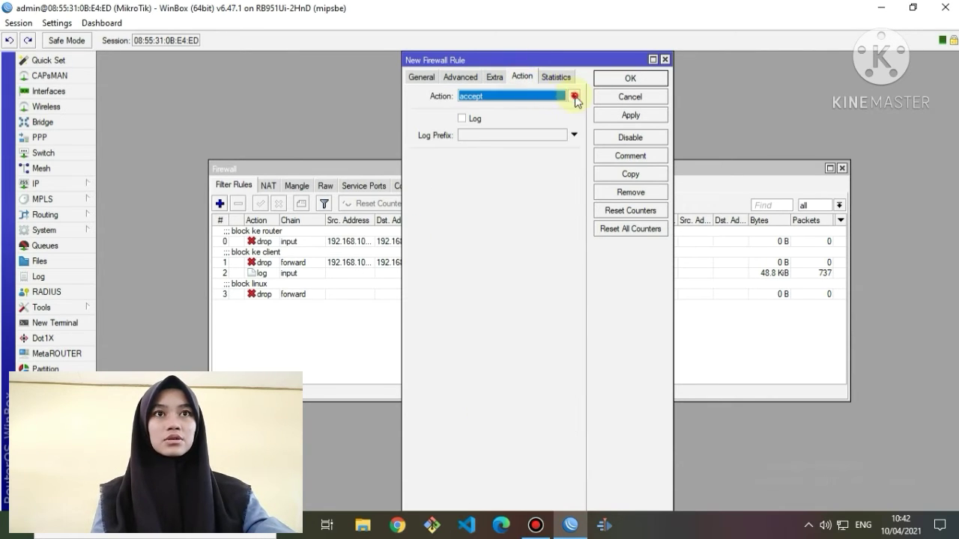
pyautogui.click(573, 95)
pyautogui.click(541, 133)
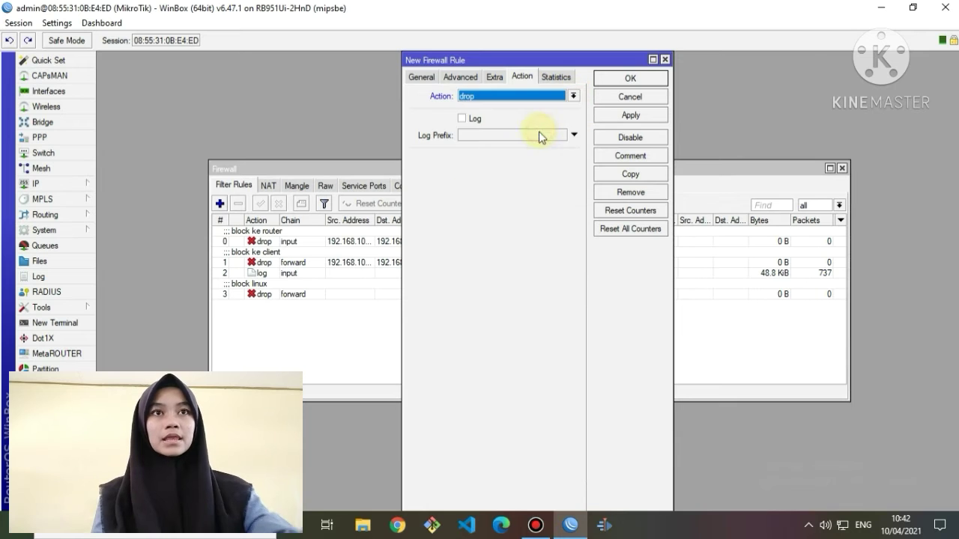
pyautogui.click(649, 153)
pyautogui.write('block')
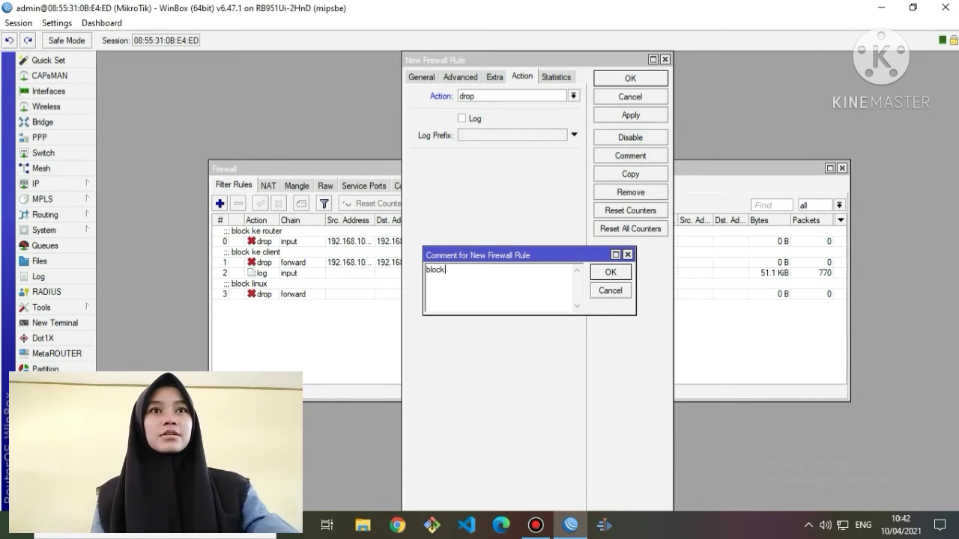
pyautogui.write(' mp3')
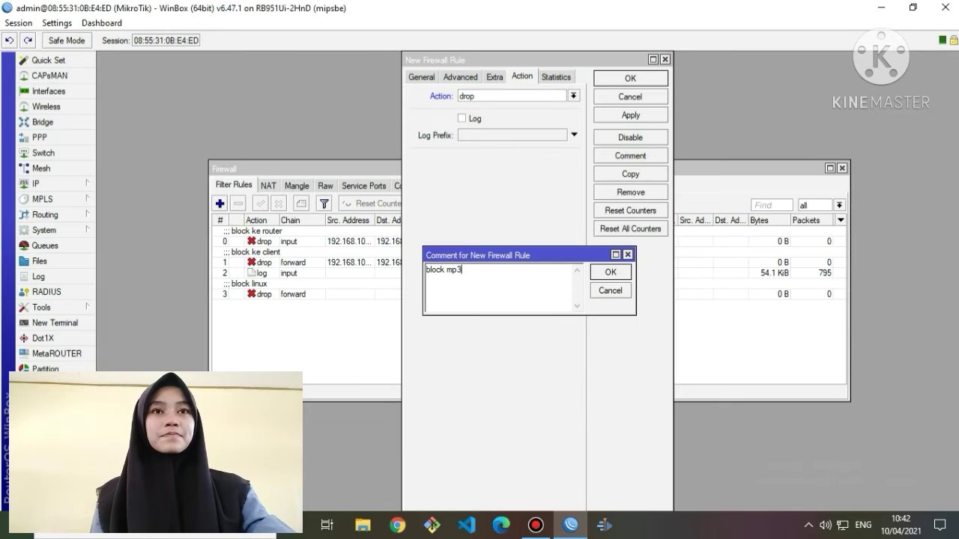
pyautogui.click(613, 271)
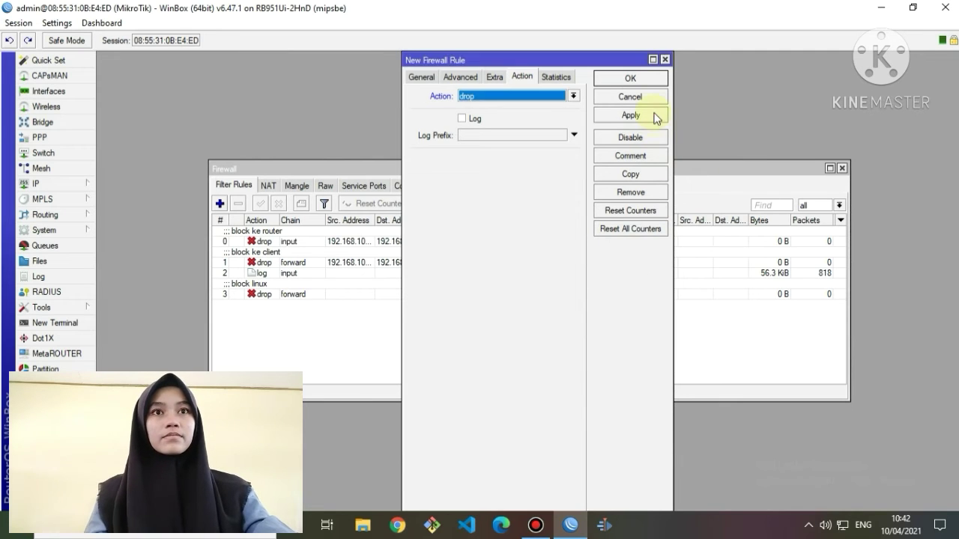
pyautogui.click(631, 115)
pyautogui.click(643, 78)
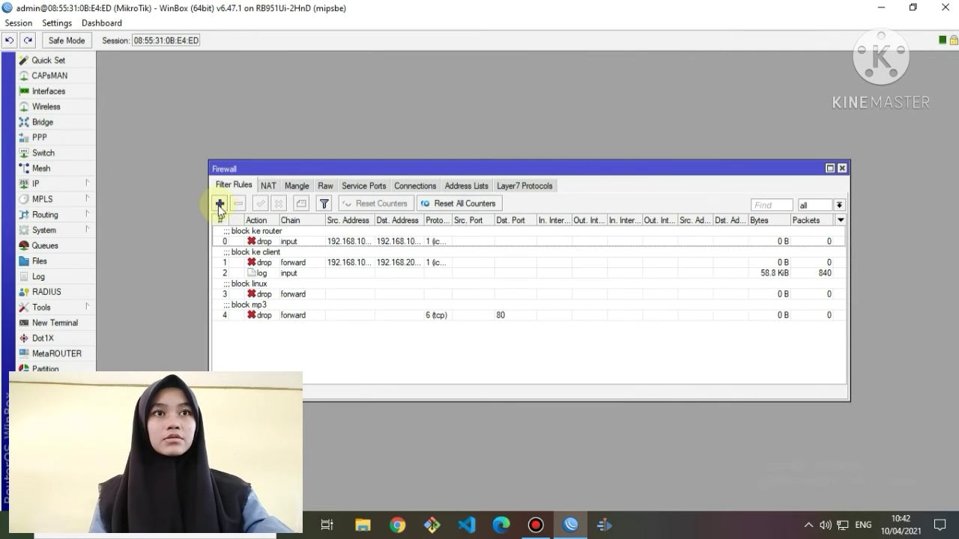
# Start a new filter rule matching tcp destination port 80 with content .mkv.
pyautogui.click(220, 203)
pyautogui.click(414, 77)
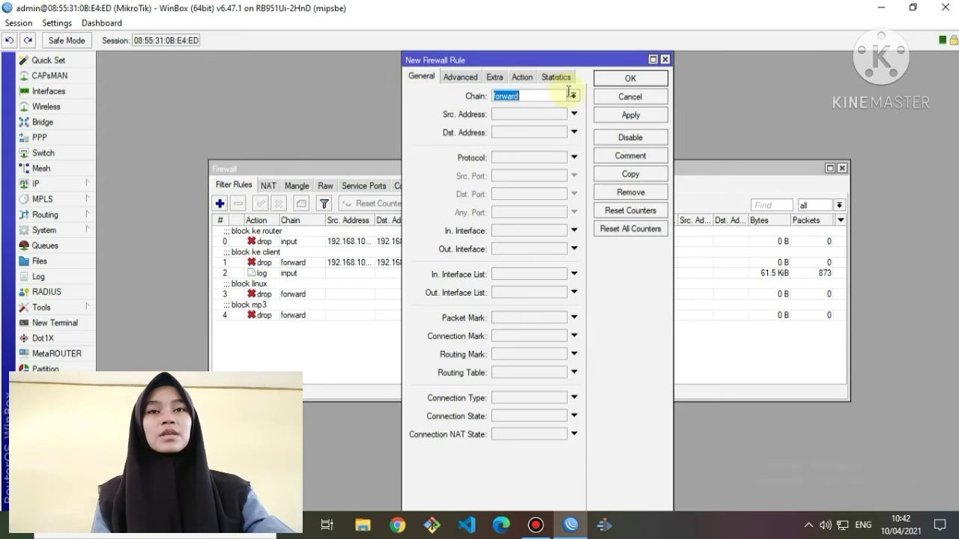
pyautogui.click(540, 157)
pyautogui.click(523, 195)
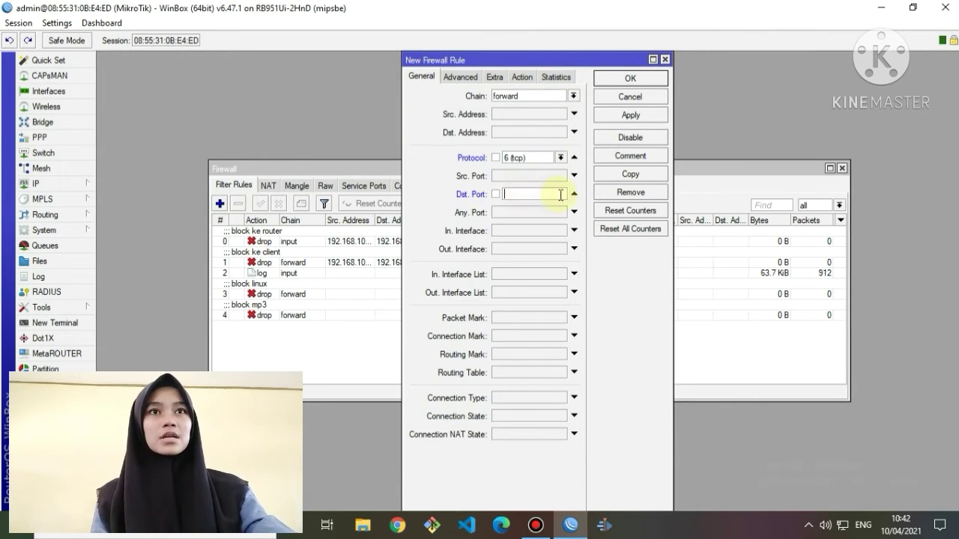
pyautogui.write('80')
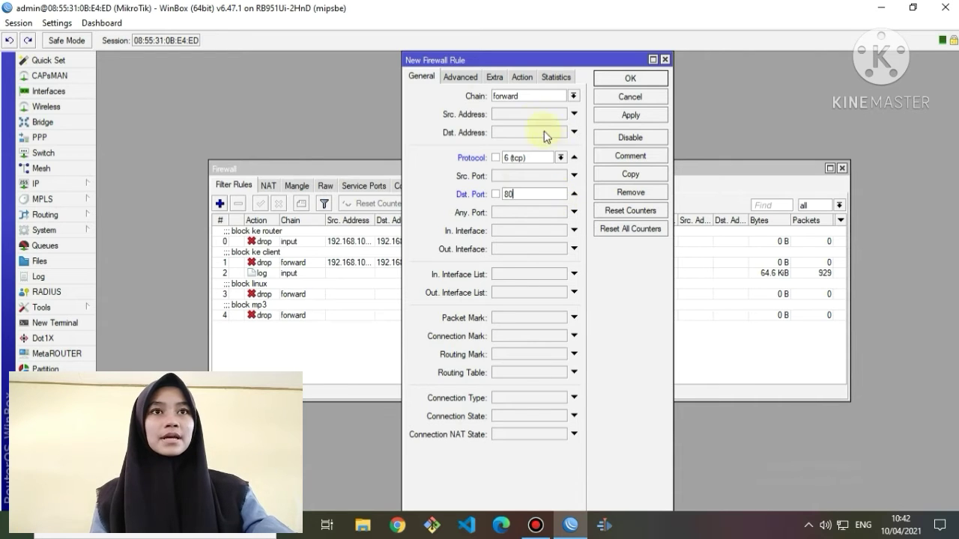
pyautogui.click(459, 77)
pyautogui.click(522, 166)
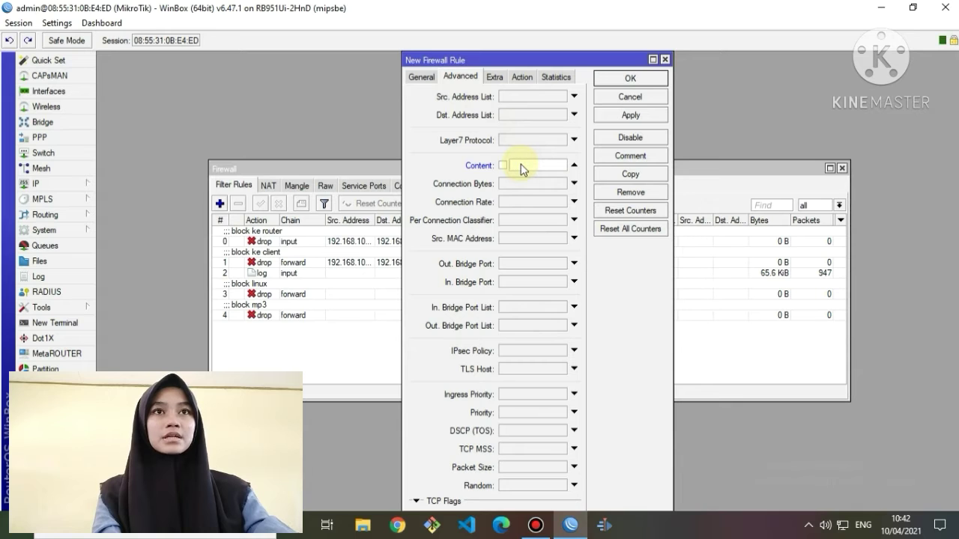
pyautogui.write('m')
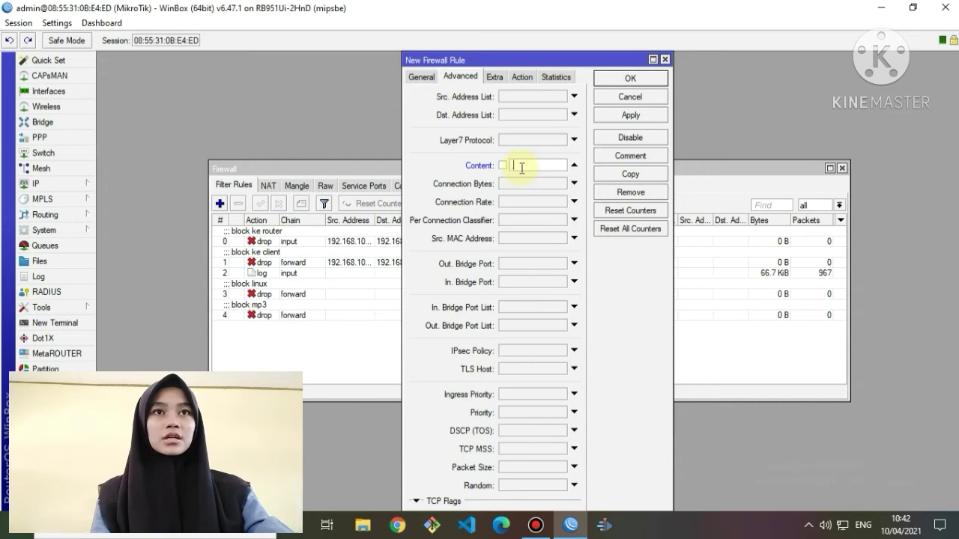
pyautogui.write('mp')
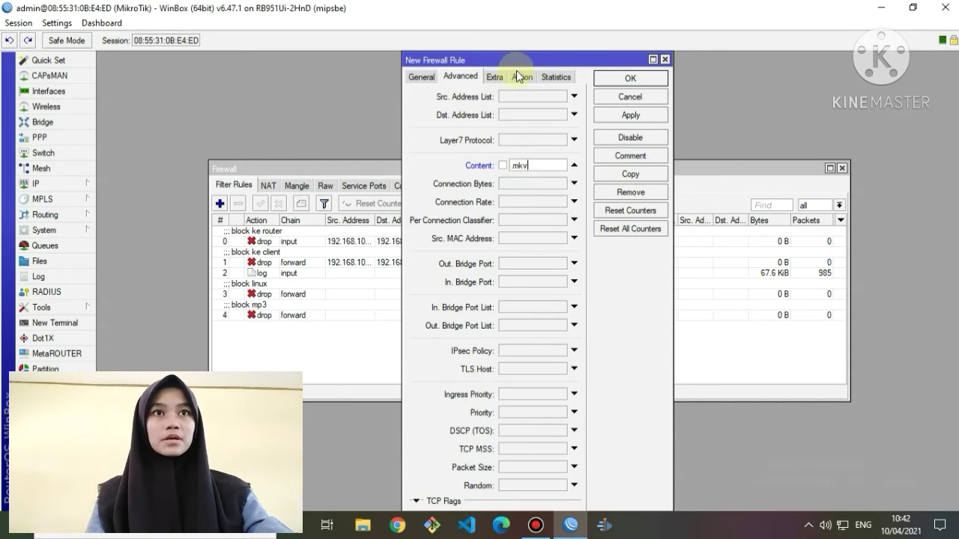
# Set the rule's action to drop, comment it 'block ke mkv', and save it.
pyautogui.click(517, 72)
pyautogui.click(572, 96)
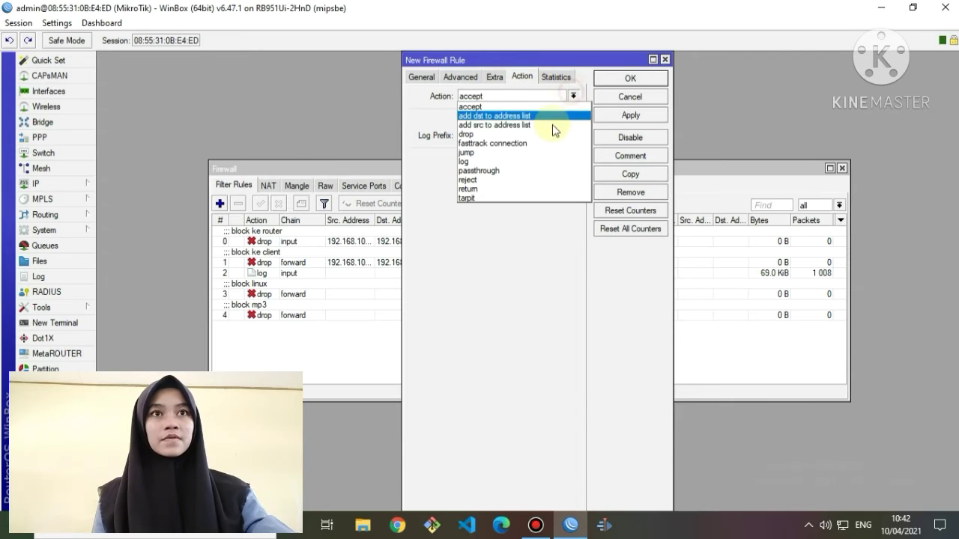
pyautogui.click(546, 133)
pyautogui.click(630, 155)
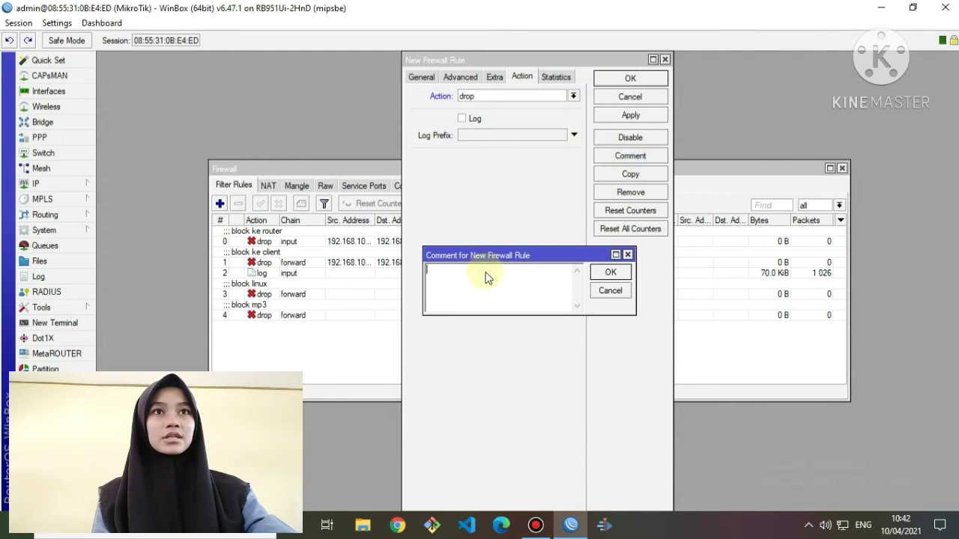
pyautogui.write('block')
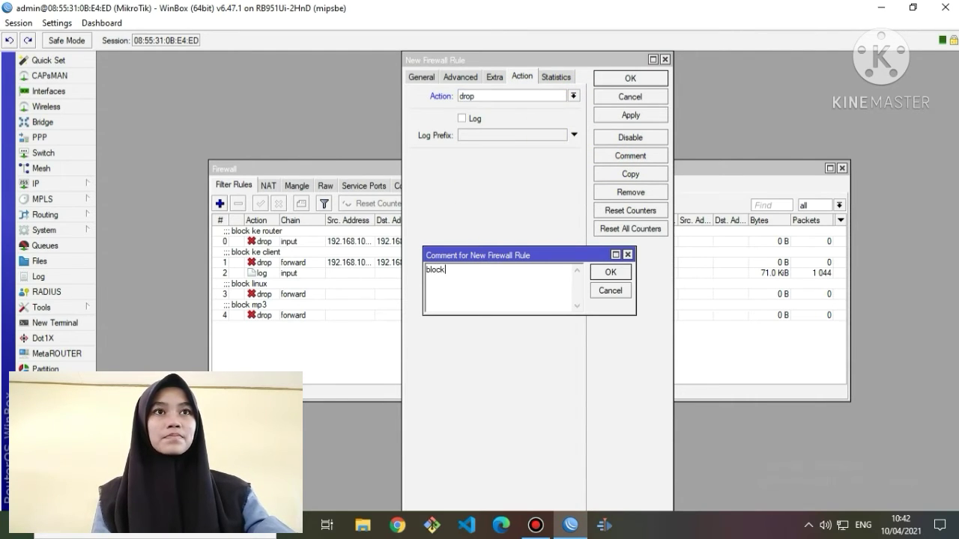
pyautogui.write(' ke mkv')
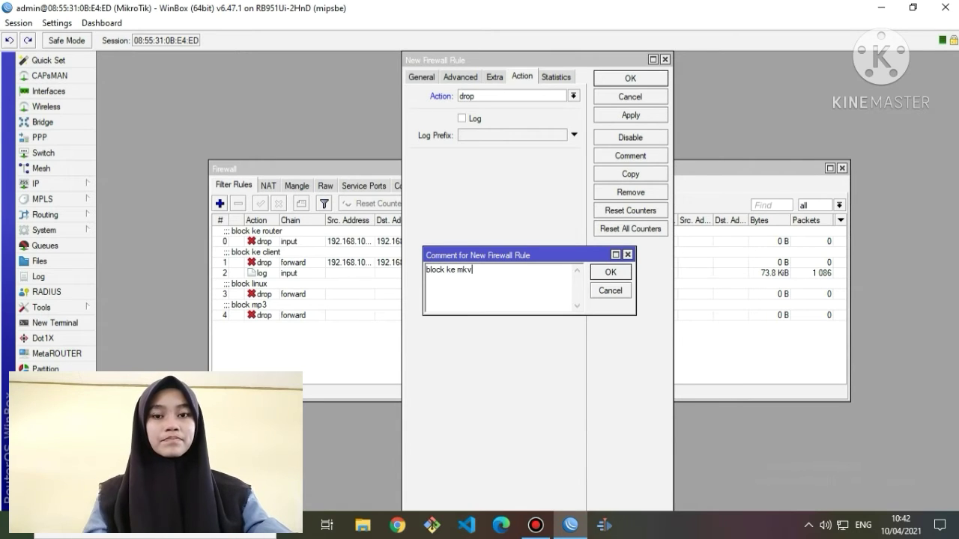
pyautogui.click(610, 272)
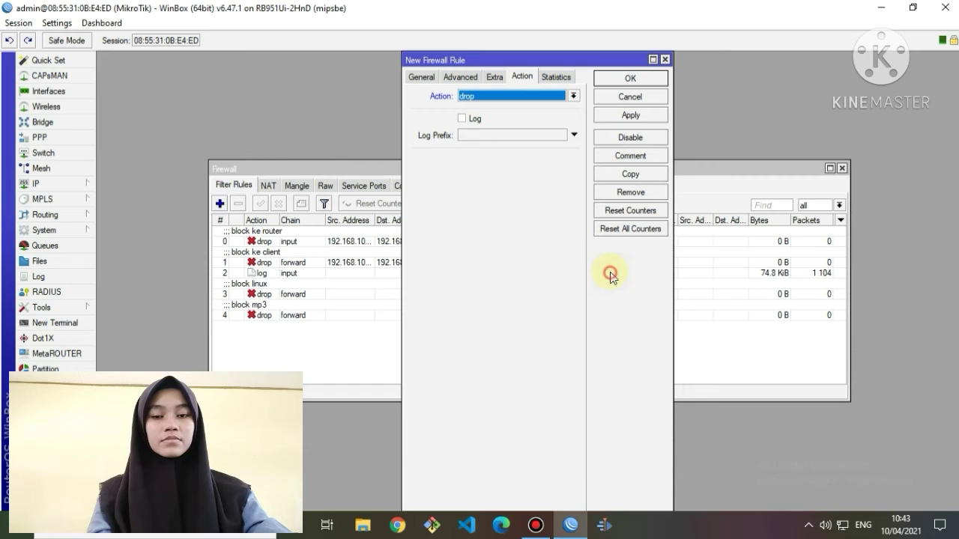
pyautogui.click(639, 116)
pyautogui.click(637, 79)
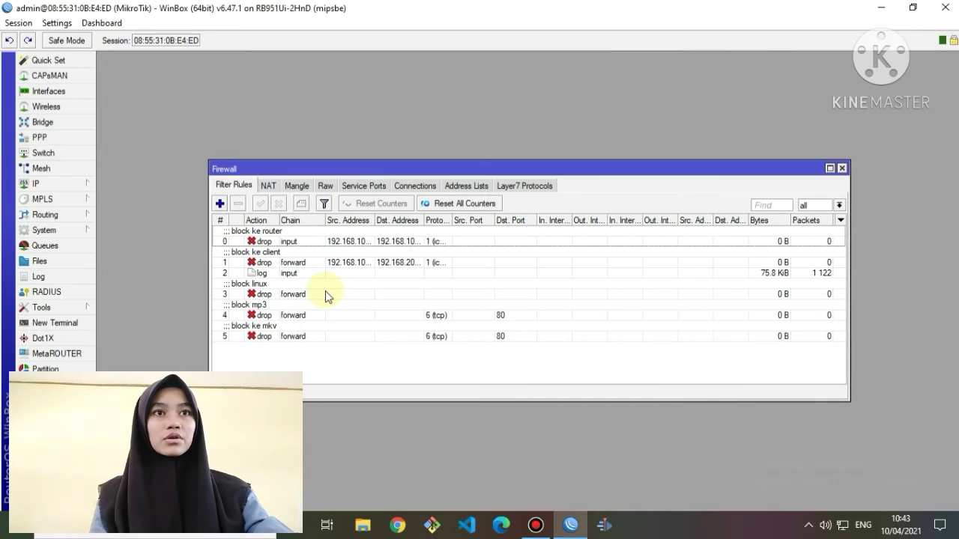
# Edit rule 3 'block linux' to match tcp destination port 443, then close the Firewall window.
pyautogui.doubleClick(276, 292)
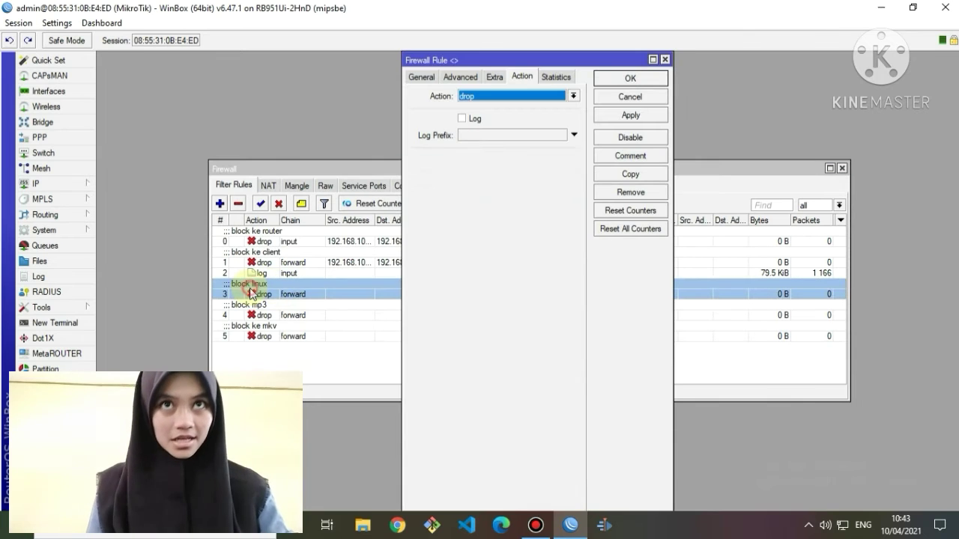
pyautogui.click(419, 77)
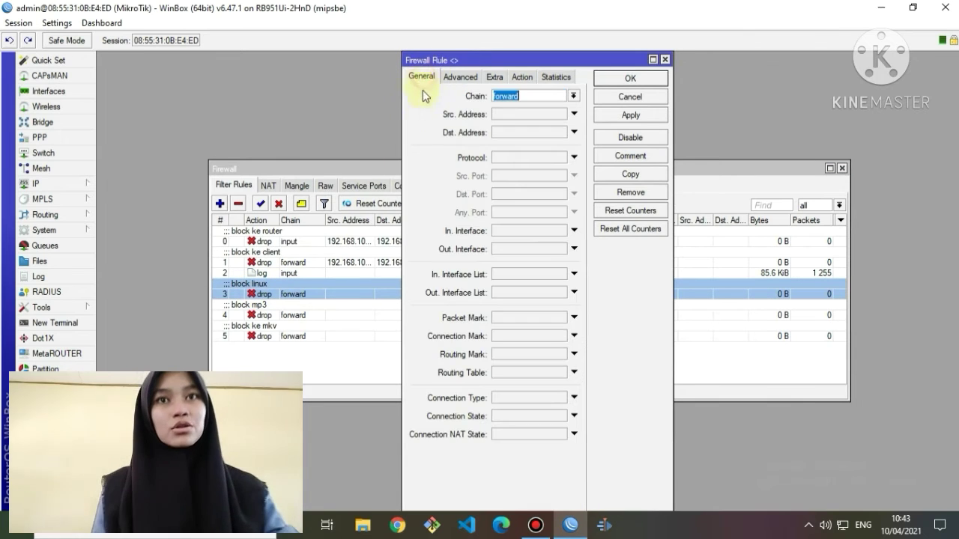
pyautogui.click(561, 160)
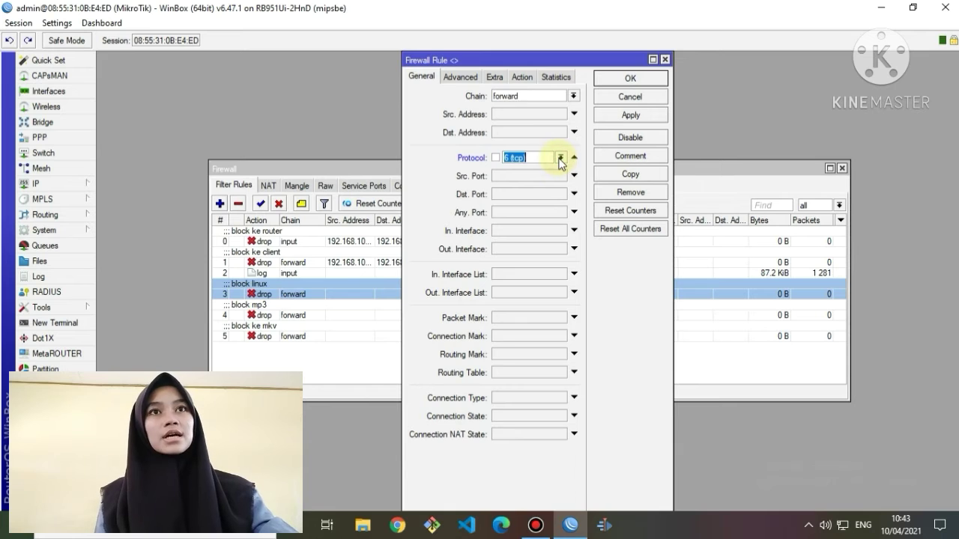
pyautogui.click(534, 197)
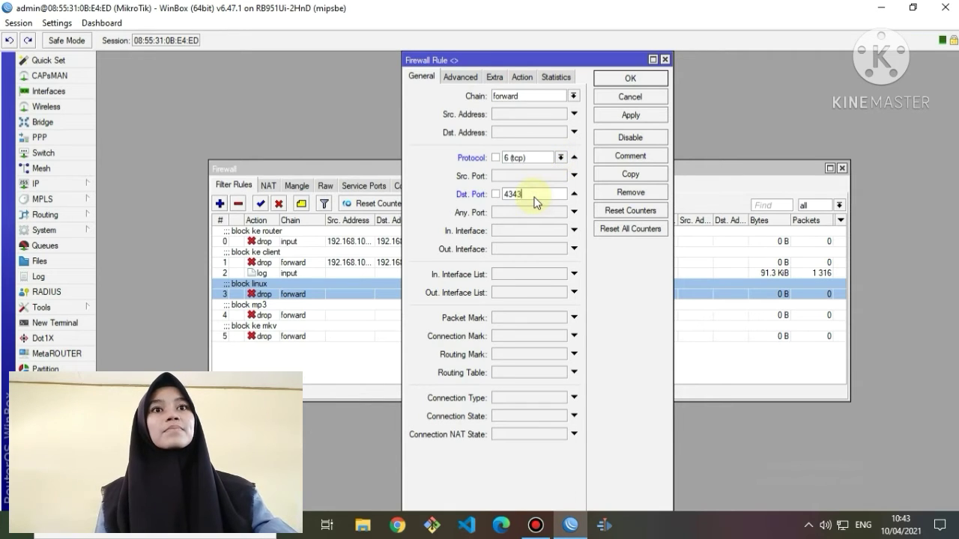
pyautogui.write('4343')
pyautogui.press('BackSpace')
pyautogui.press('BackSpace')
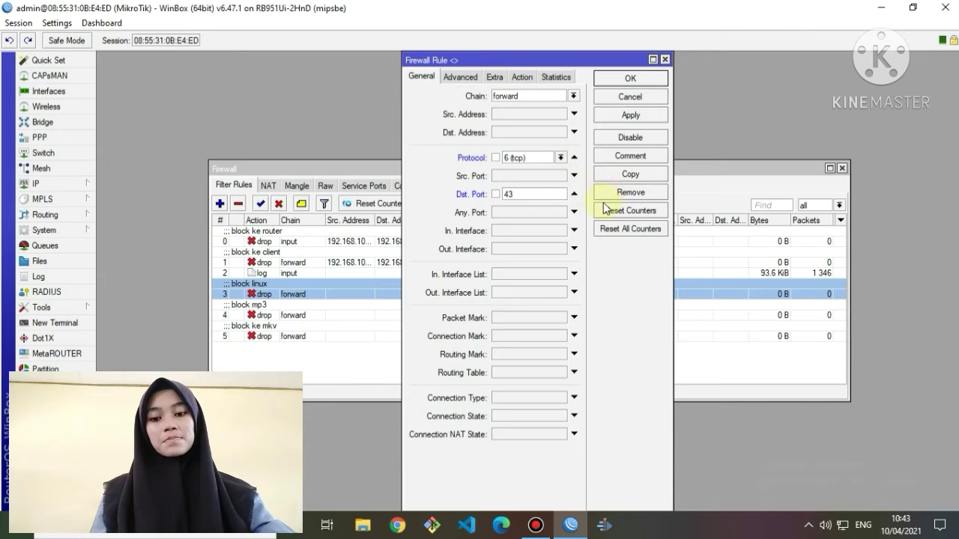
pyautogui.write('3')
pyautogui.press('BackSpace')
pyautogui.press('BackSpace')
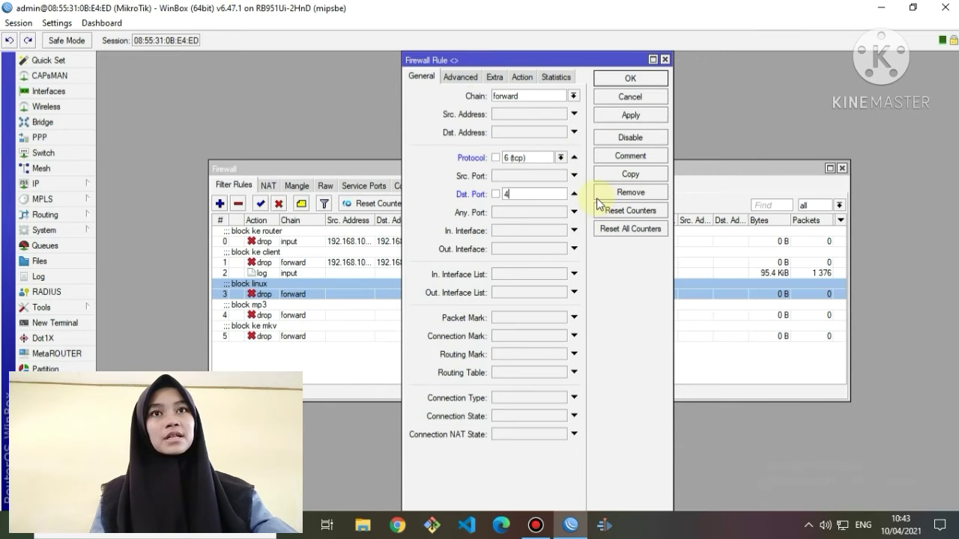
pyautogui.write('43')
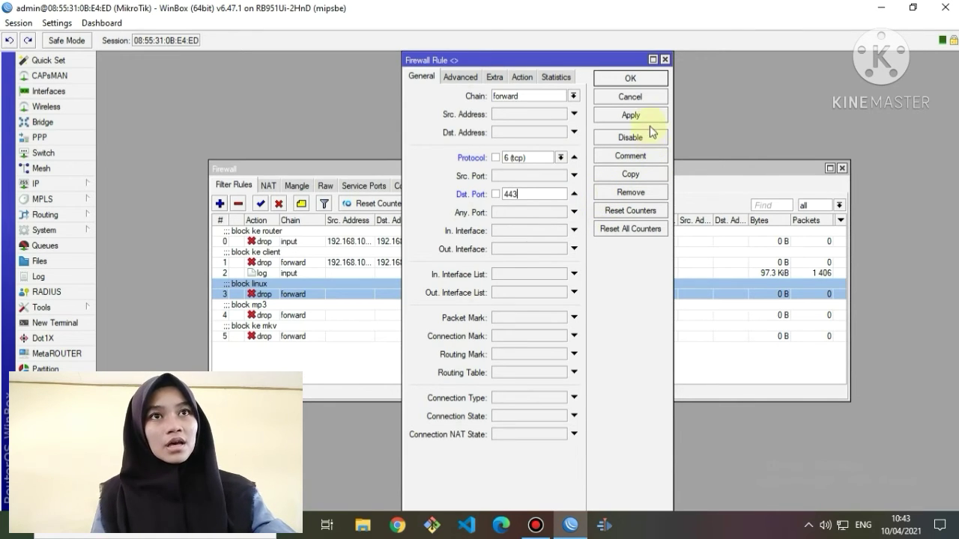
pyautogui.click(639, 114)
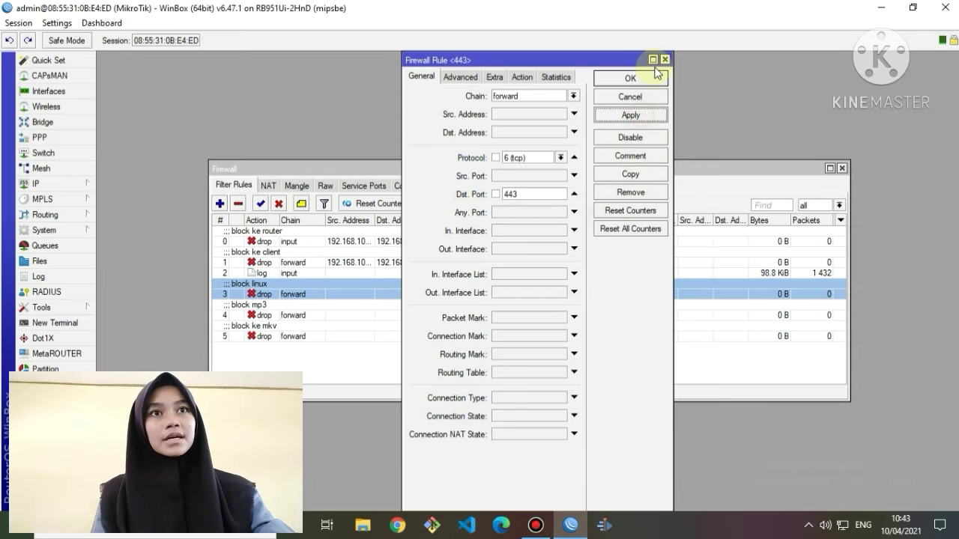
pyautogui.click(653, 76)
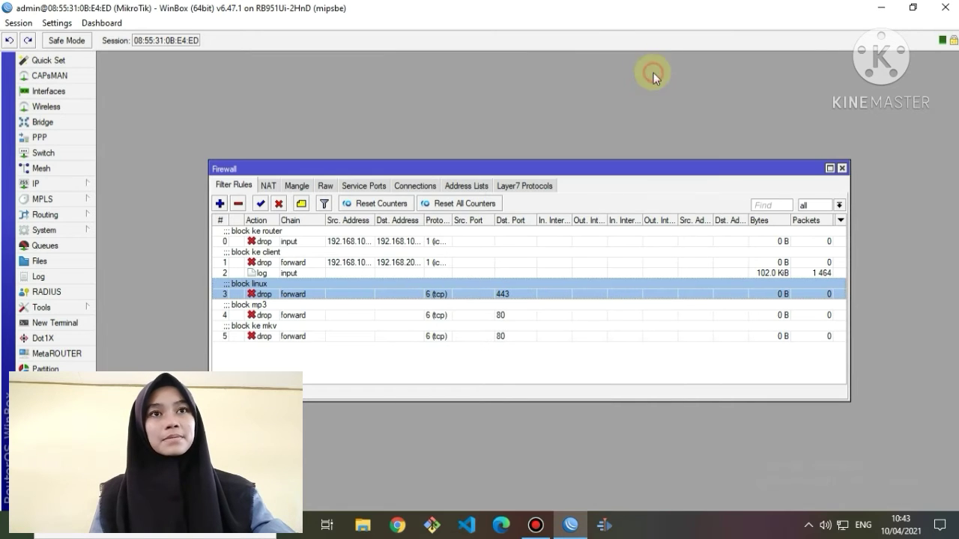
pyautogui.click(842, 168)
# Confirm the router clock (Apr/10/2021, Asia/Jakarta +07:00), then bring up System > Logging.
pyautogui.click(69, 184)
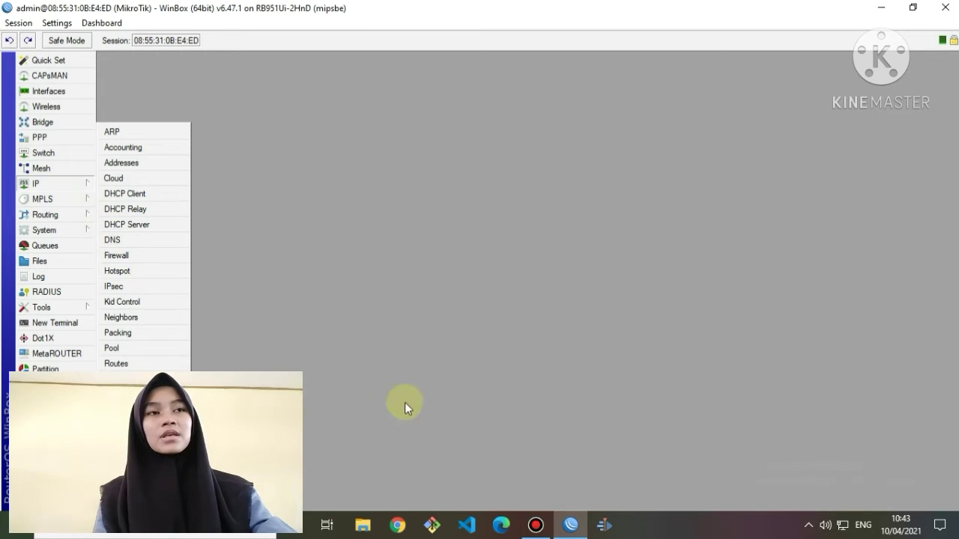
pyautogui.click(267, 367)
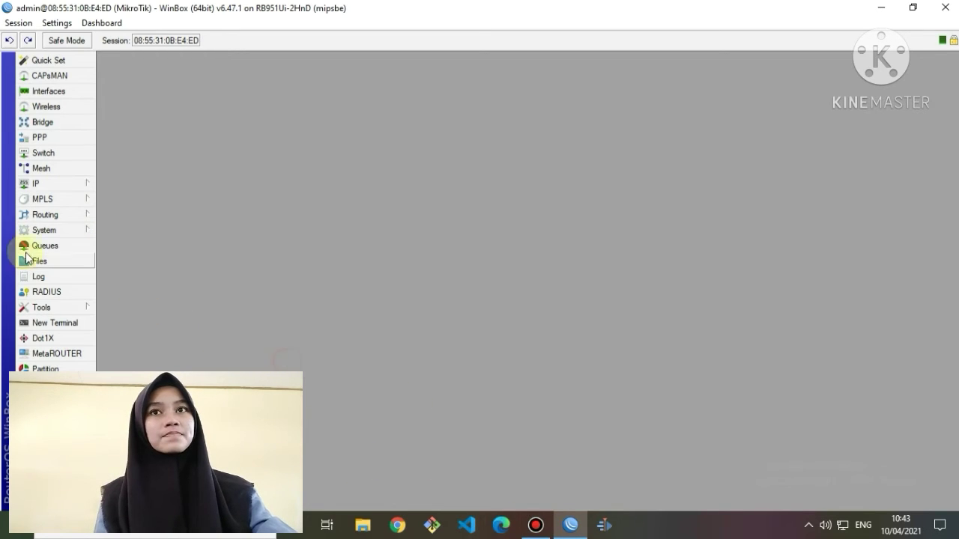
pyautogui.click(42, 230)
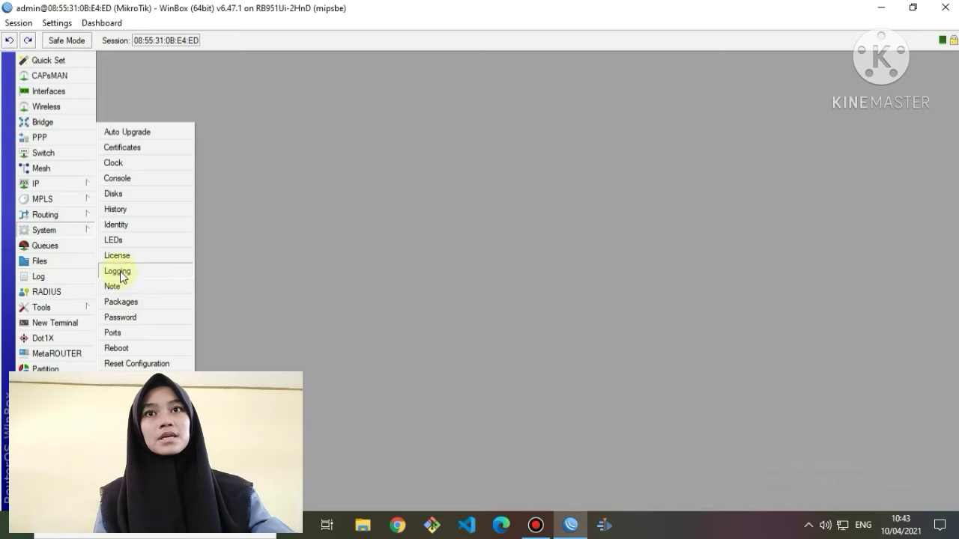
pyautogui.click(152, 164)
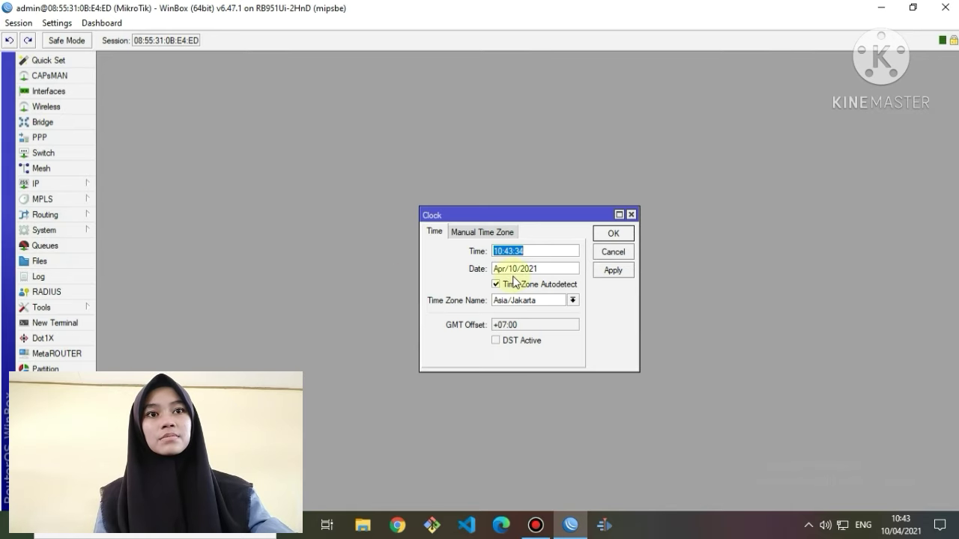
pyautogui.click(615, 270)
pyautogui.click(609, 236)
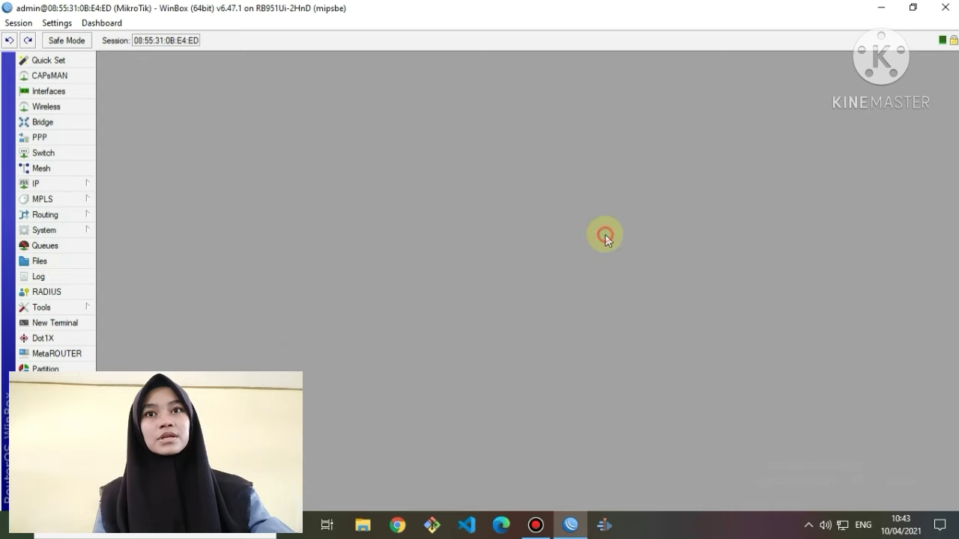
pyautogui.click(66, 227)
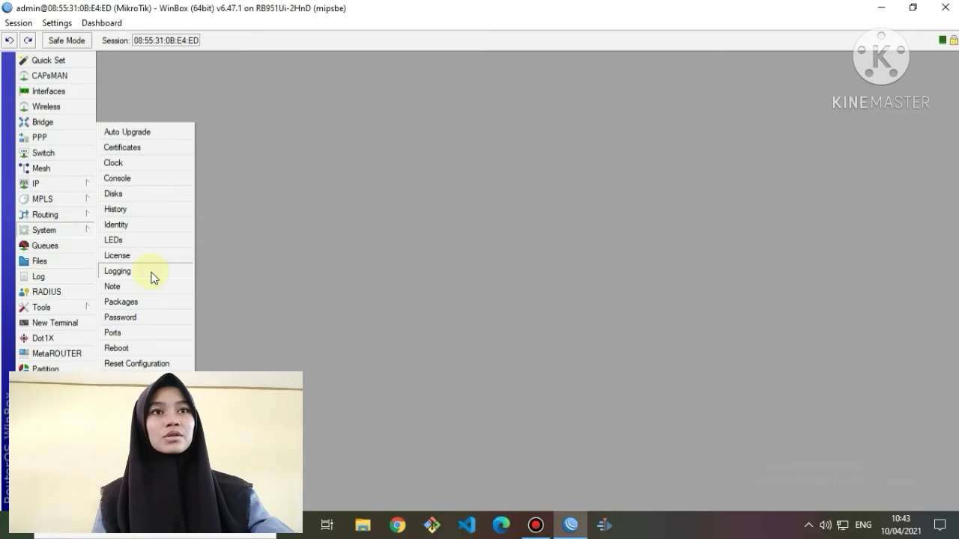
pyautogui.click(152, 274)
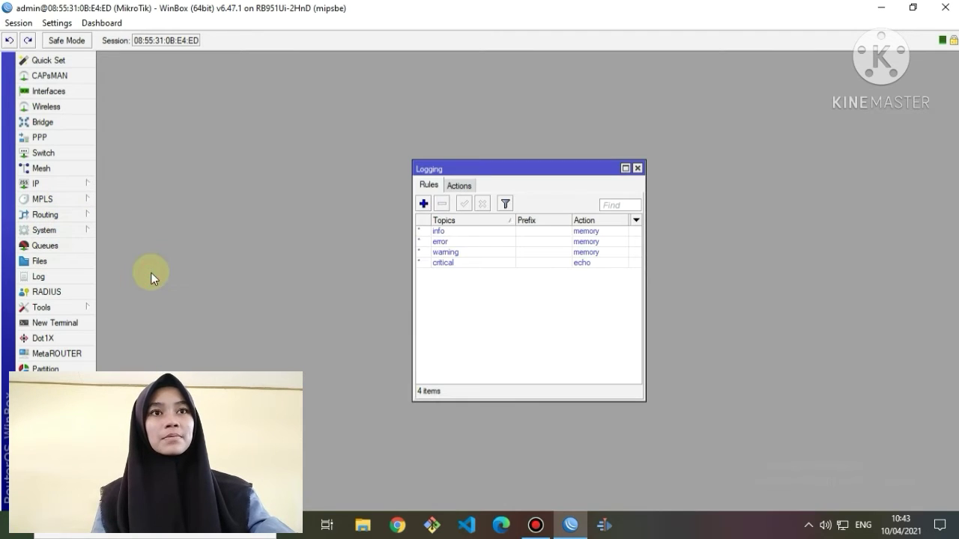
# Set the info logging rule's prefix to 'akses ke router' and its action to disk.
pyautogui.doubleClick(439, 231)
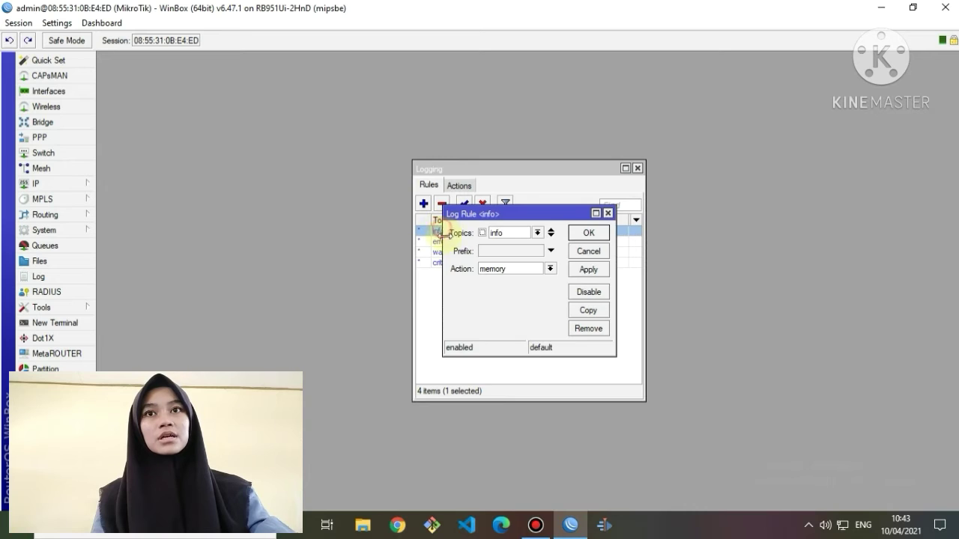
pyautogui.click(531, 252)
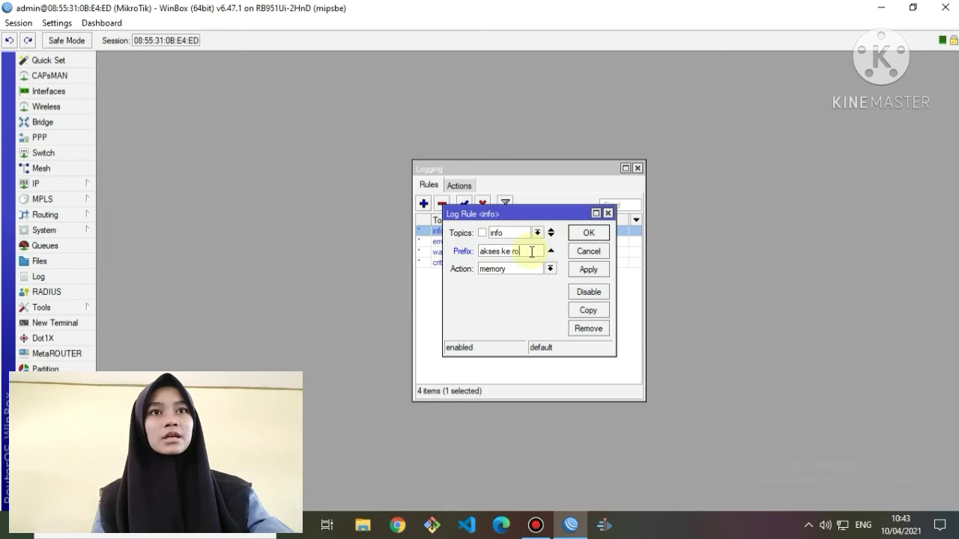
pyautogui.write('akses ke router')
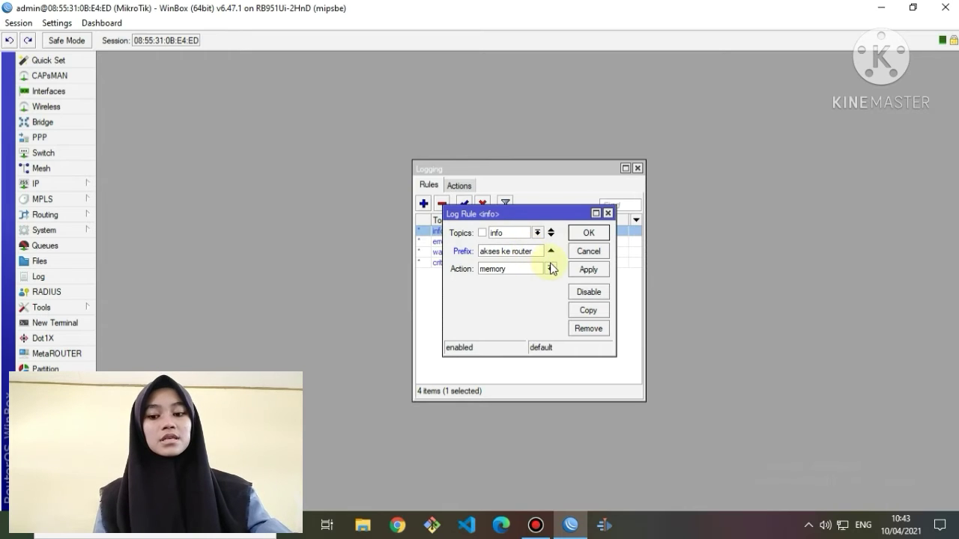
pyautogui.click(550, 269)
pyautogui.click(547, 280)
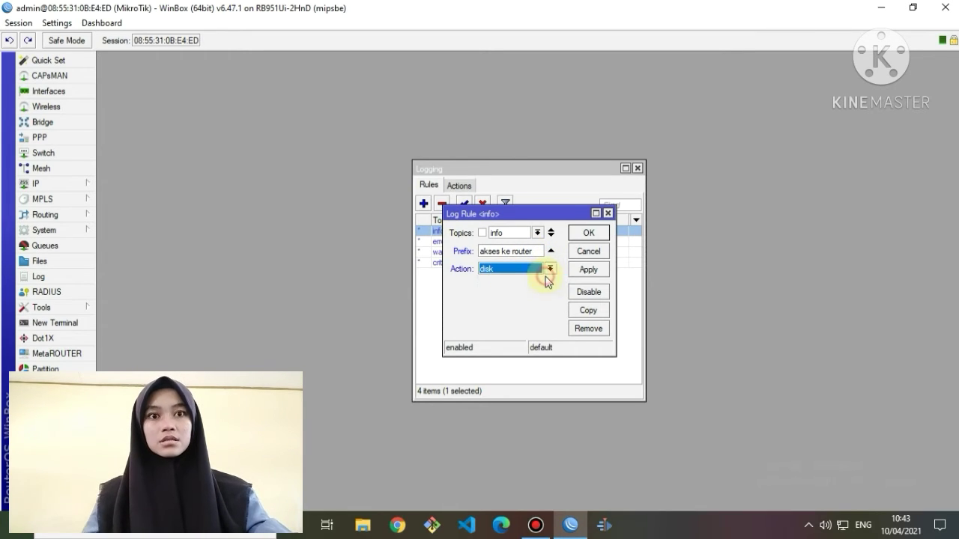
pyautogui.click(588, 270)
pyautogui.click(589, 233)
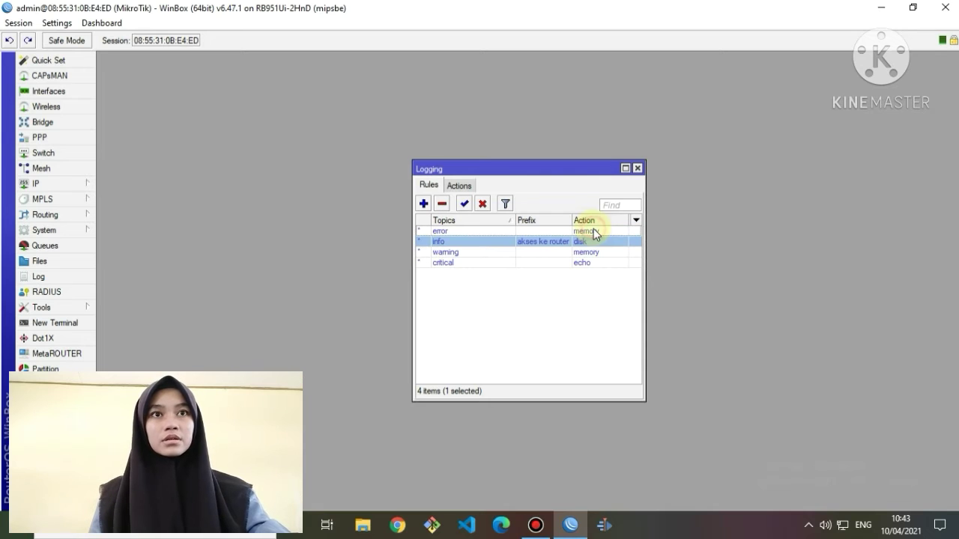
# Close Logging and check the Log for the firewall entries stored on disk.
pyautogui.click(637, 167)
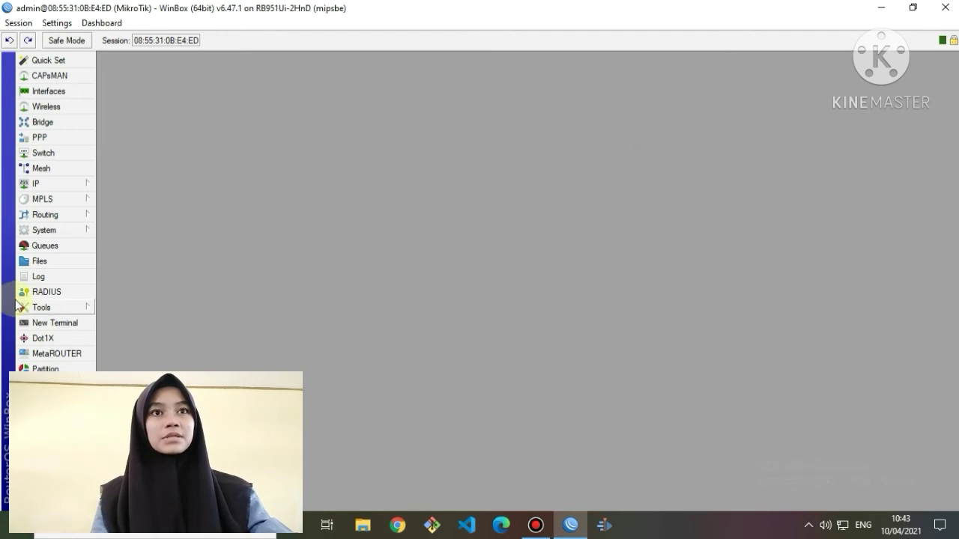
pyautogui.click(24, 283)
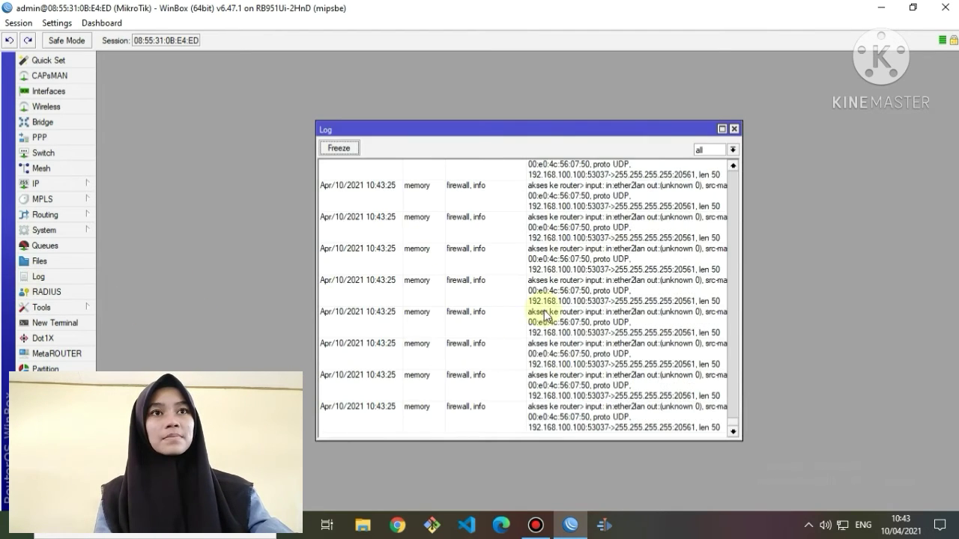
pyautogui.click(734, 130)
pyautogui.click(25, 237)
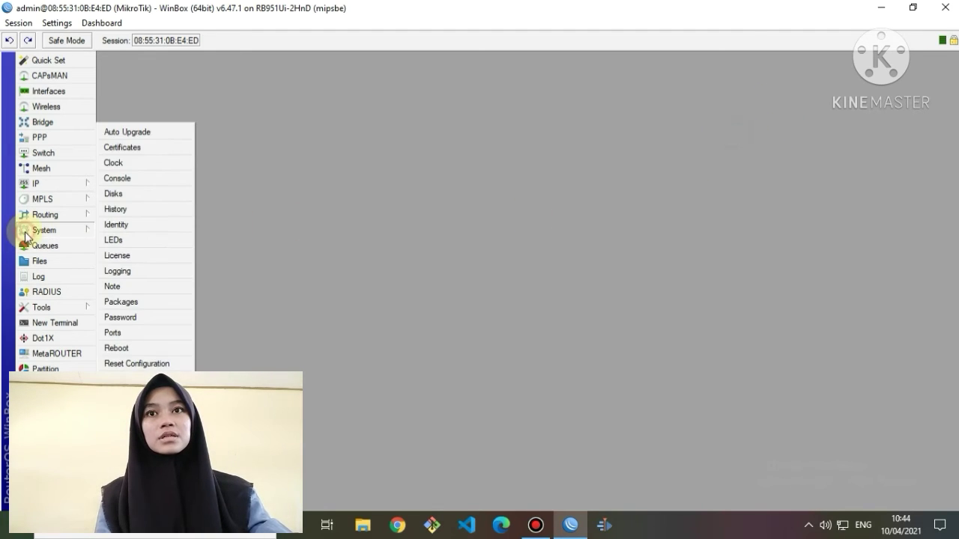
pyautogui.click(80, 237)
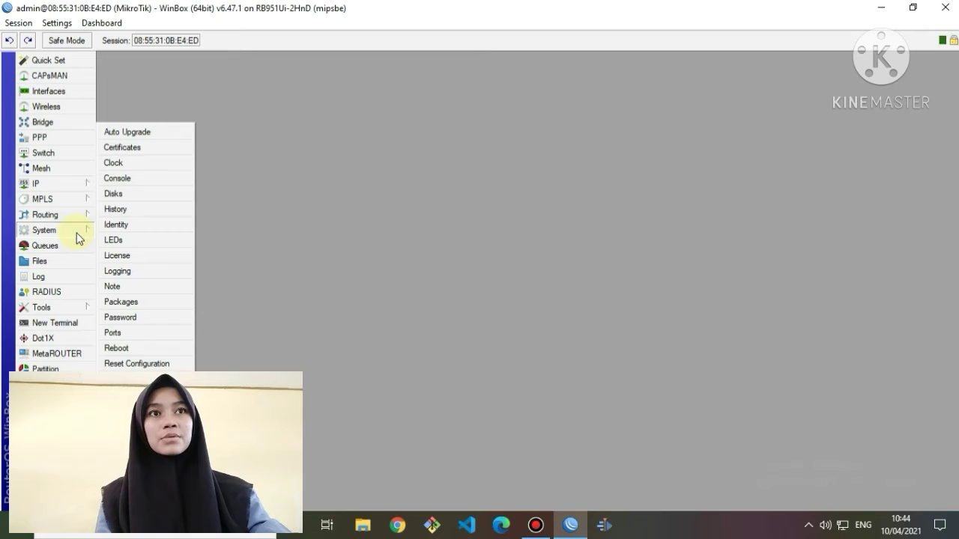
pyautogui.click(30, 168)
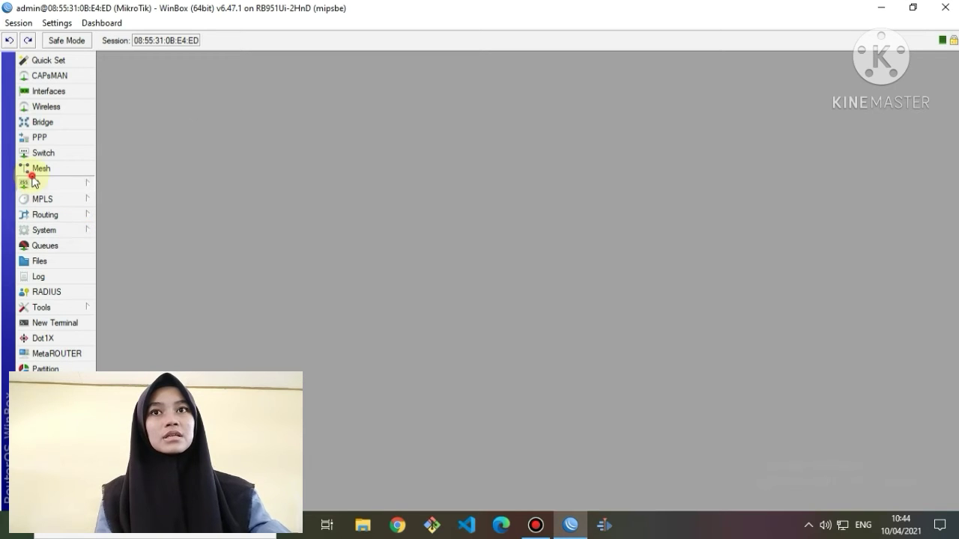
# Enable the port 8080 web proxy, enter the administrator's e-mail as cache administrator, and cache on disk.
pyautogui.click(63, 184)
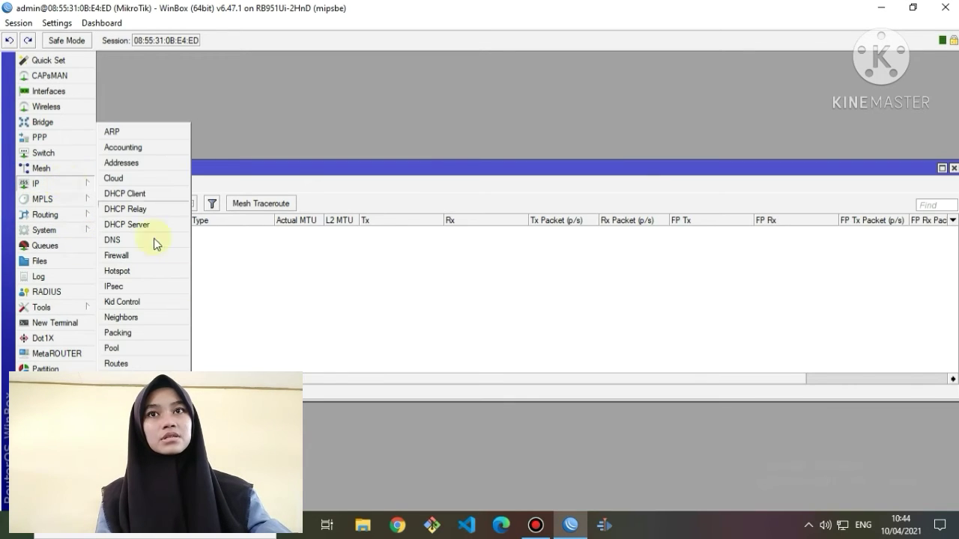
pyautogui.click(123, 517)
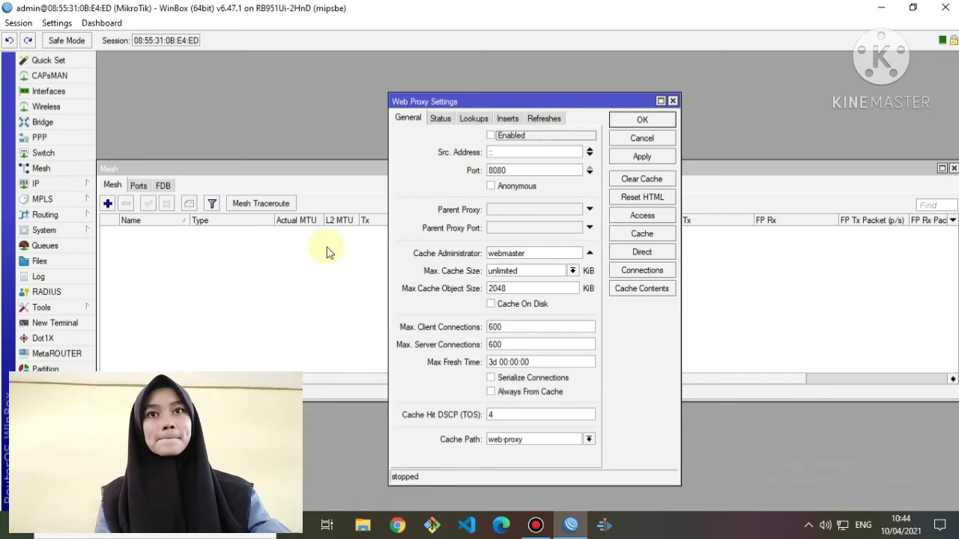
pyautogui.click(492, 135)
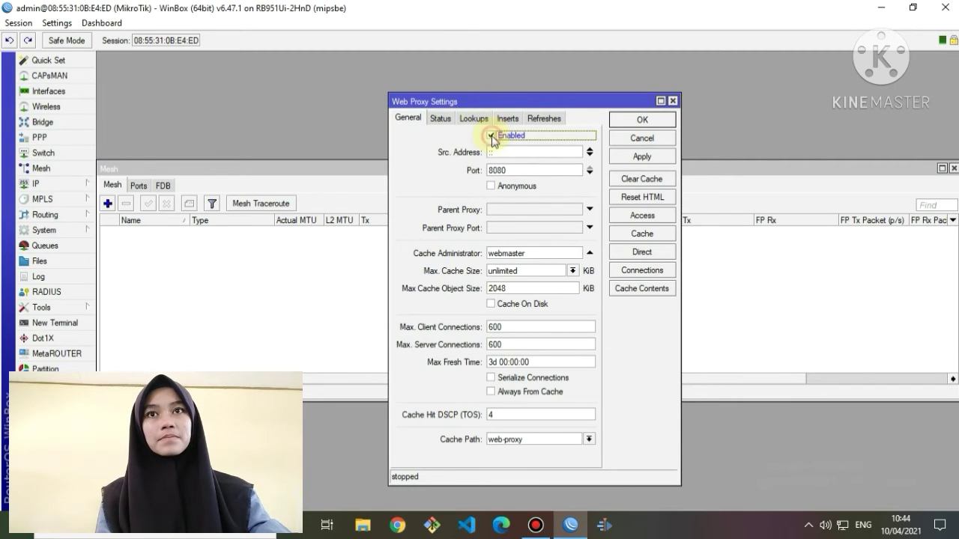
pyautogui.doubleClick(535, 250)
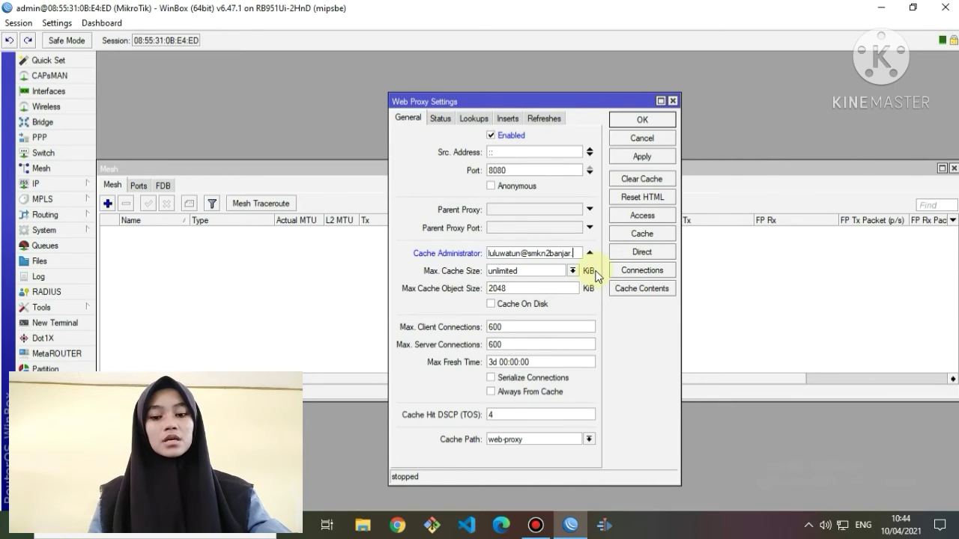
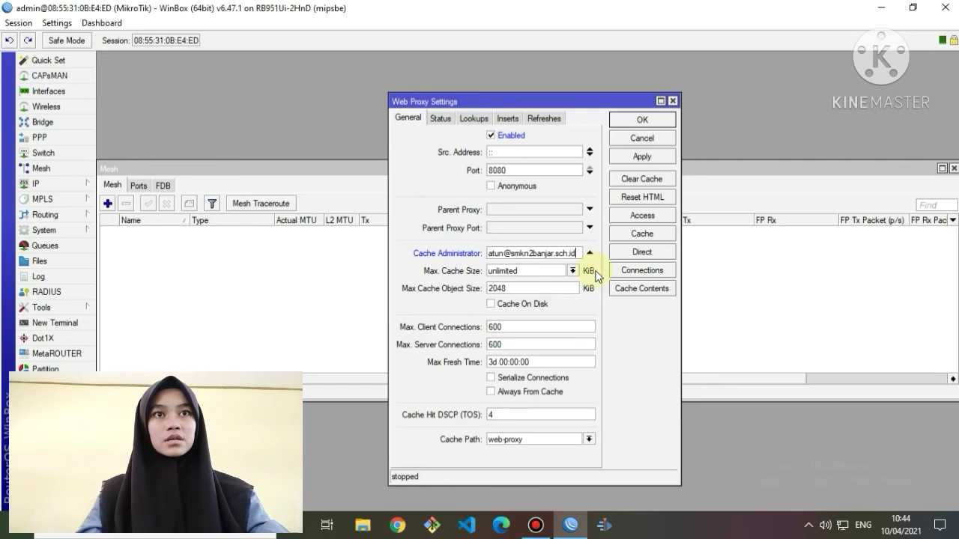
pyautogui.click(491, 304)
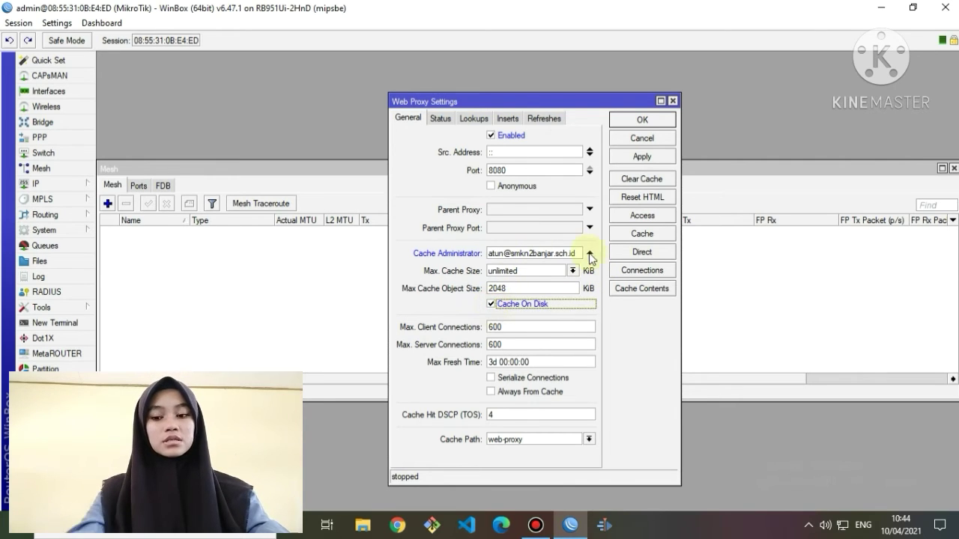
pyautogui.click(646, 155)
pyautogui.click(651, 122)
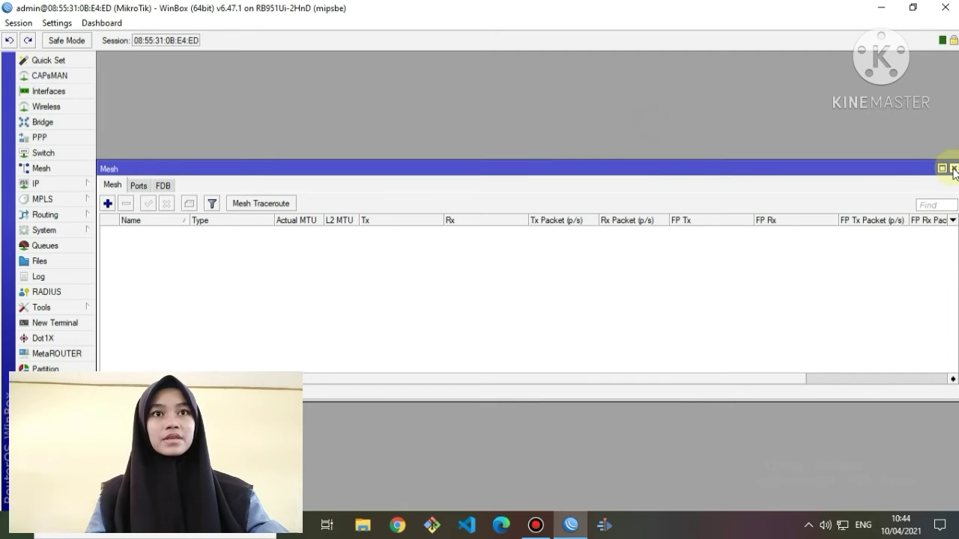
pyautogui.click(953, 170)
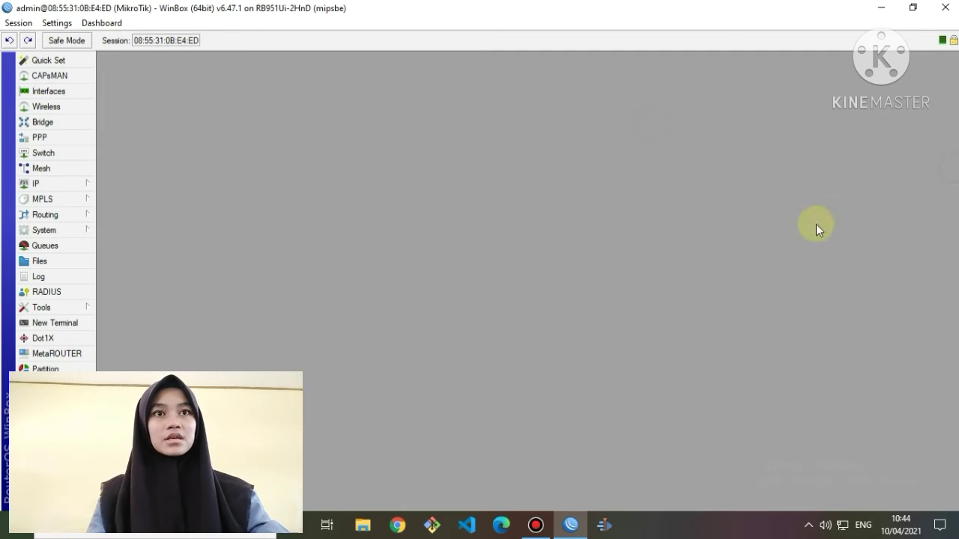
# Run hotspot setup on ether3wlan, accepting network 192.168.200.1/24 and the suggested address pool.
pyautogui.click(35, 186)
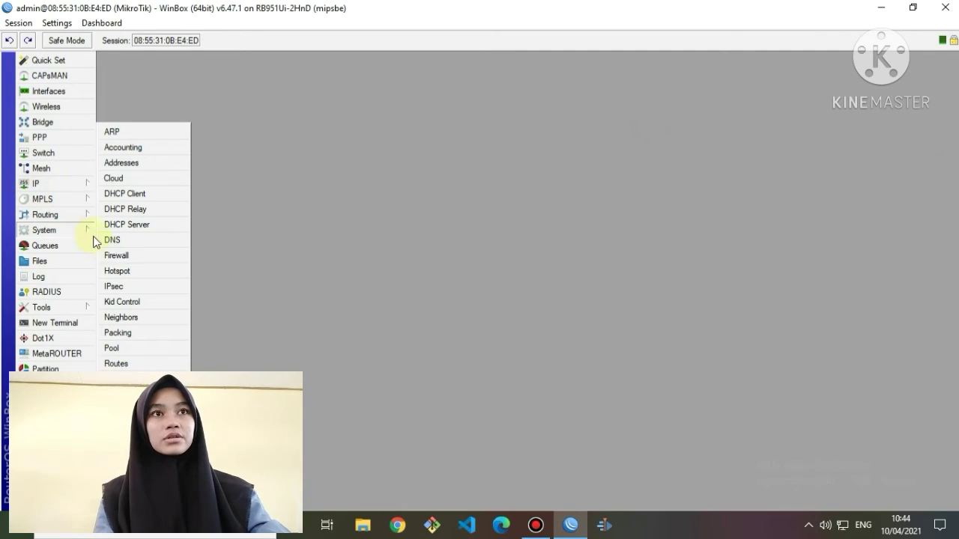
pyautogui.click(137, 272)
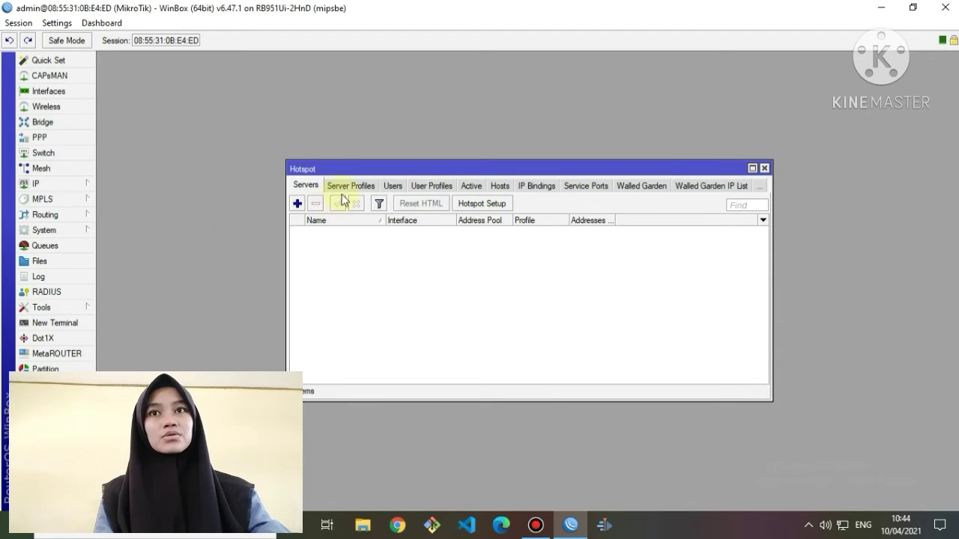
pyautogui.click(502, 205)
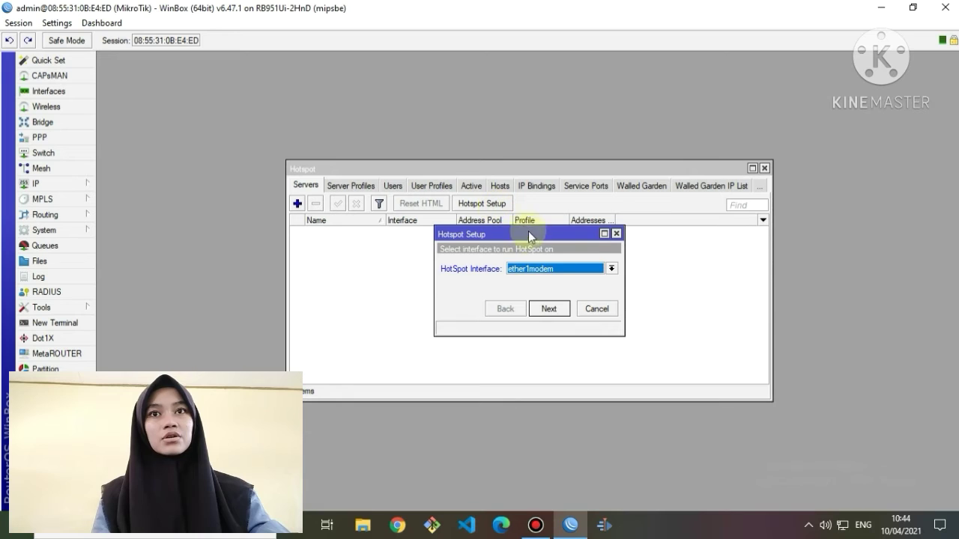
pyautogui.click(613, 268)
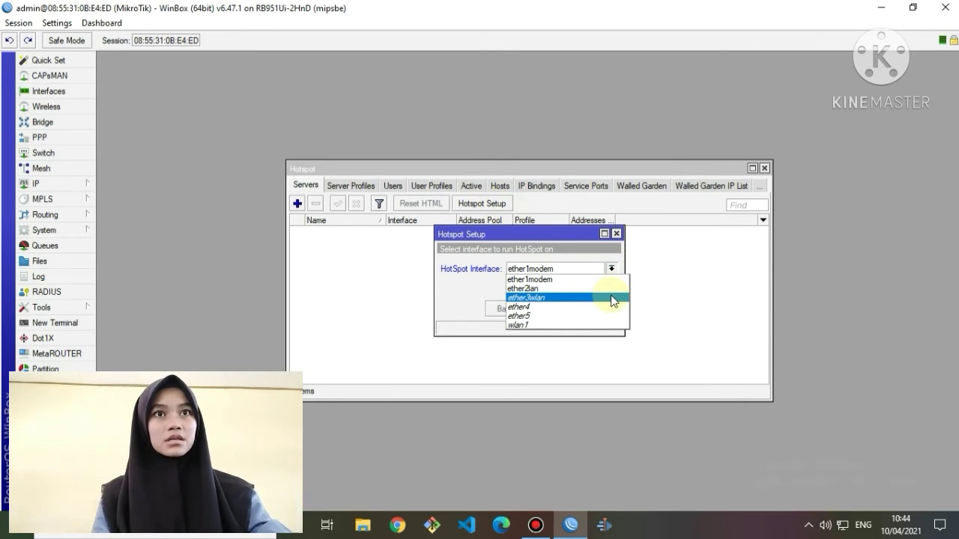
pyautogui.click(612, 298)
pyautogui.click(548, 308)
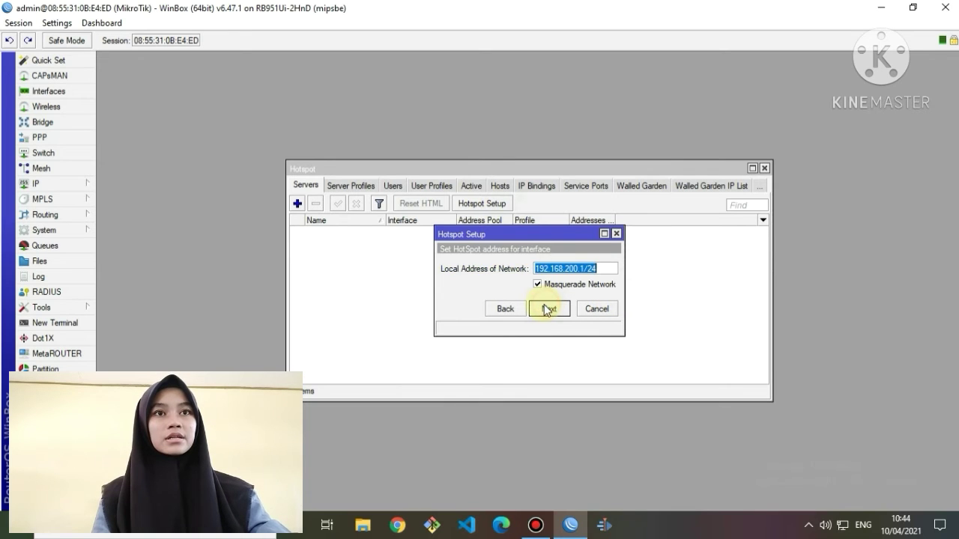
pyautogui.click(548, 308)
pyautogui.click(549, 308)
# Finish the setup with no certificate or SMTP server, default DNS servers, and DNS name tkj.net.
pyautogui.click(549, 308)
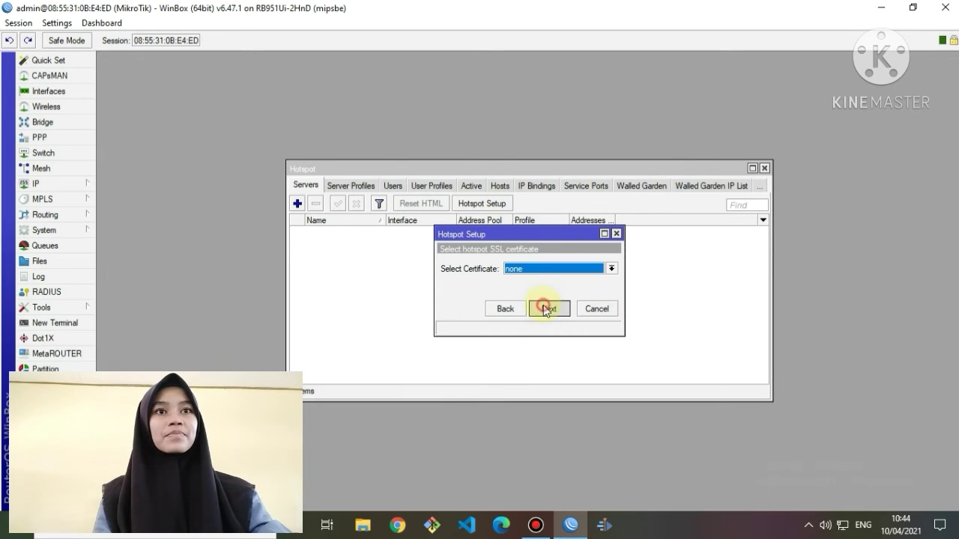
pyautogui.click(548, 309)
pyautogui.click(548, 309)
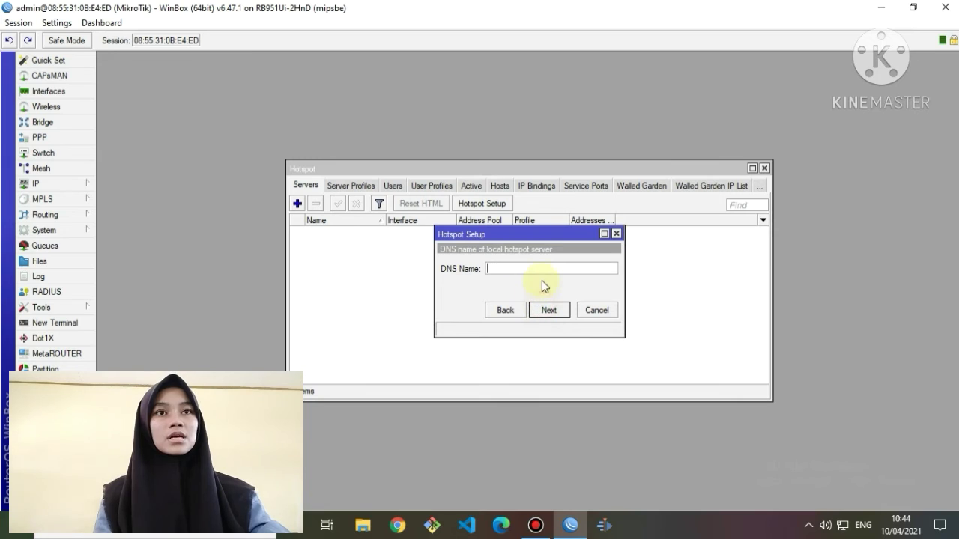
pyautogui.click(542, 272)
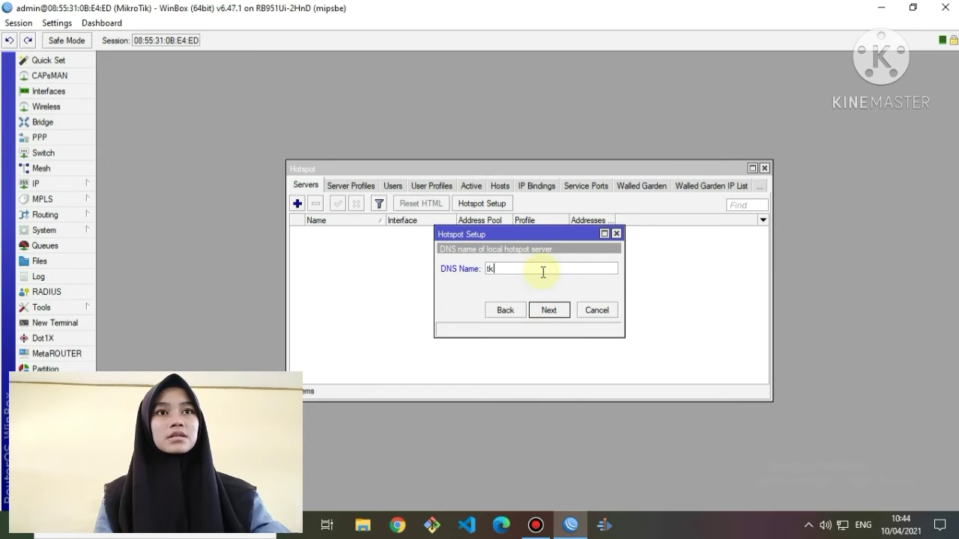
pyautogui.write('tkj.ne')
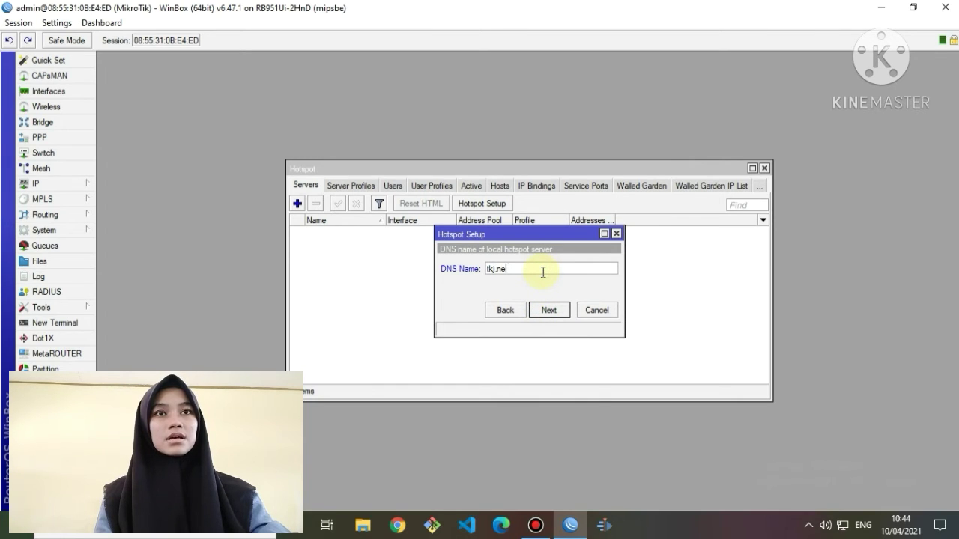
pyautogui.write('t')
pyautogui.click(548, 310)
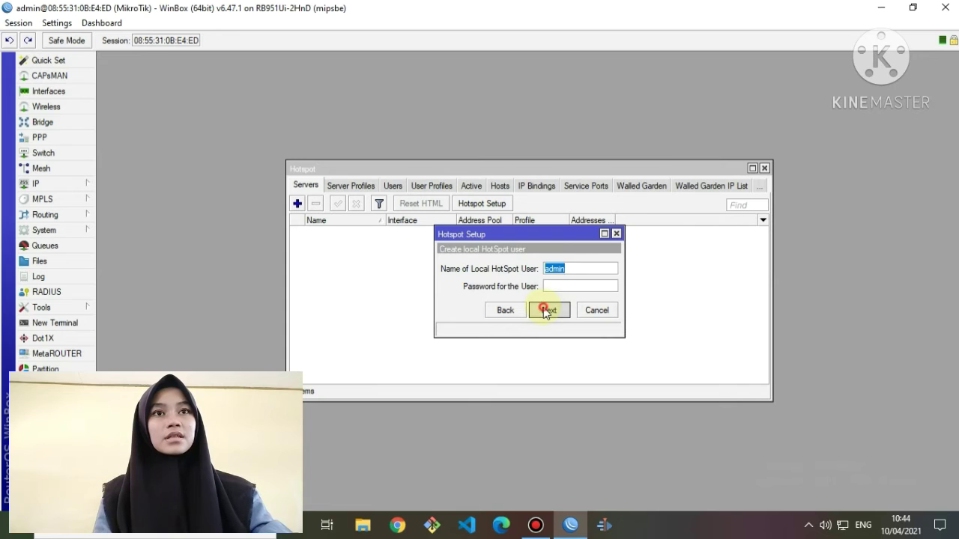
pyautogui.click(546, 310)
pyautogui.click(521, 276)
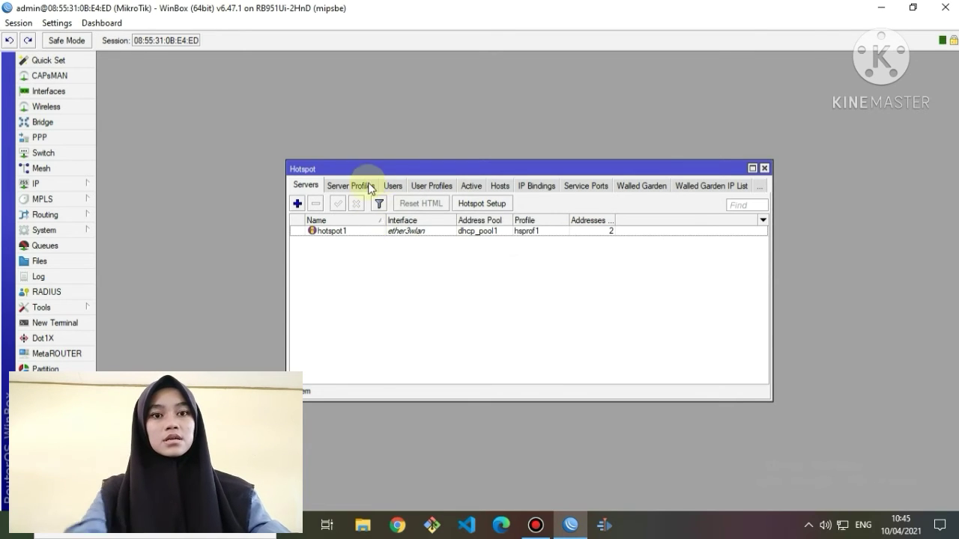
# Turn on Use RADIUS in the hsprof1 server profile and close the Hotspot window.
pyautogui.click(370, 187)
pyautogui.click(338, 243)
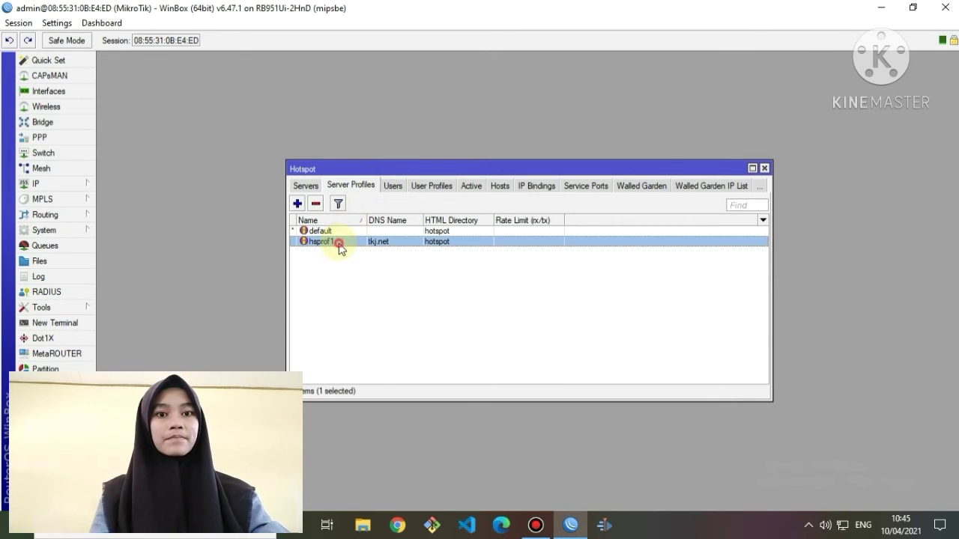
pyautogui.doubleClick(338, 243)
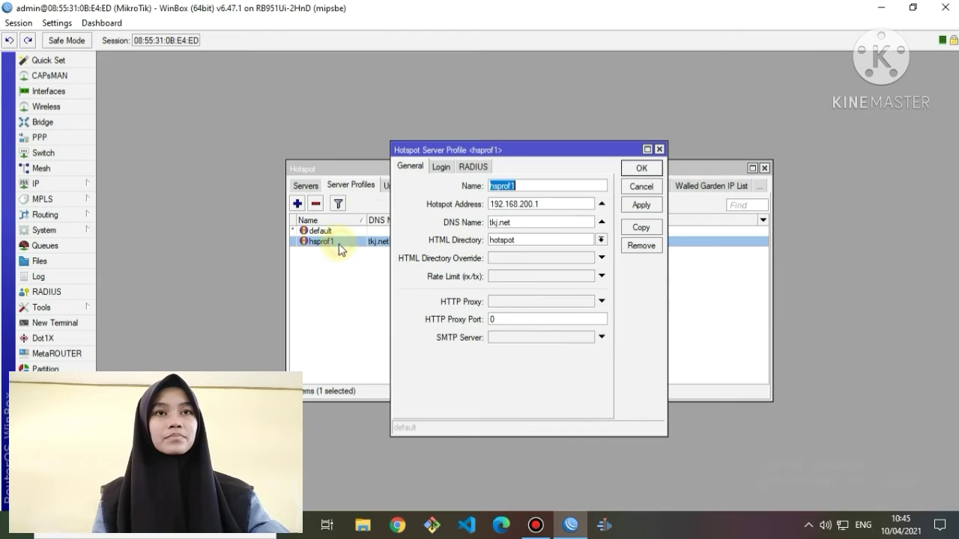
pyautogui.click(473, 169)
pyautogui.click(458, 185)
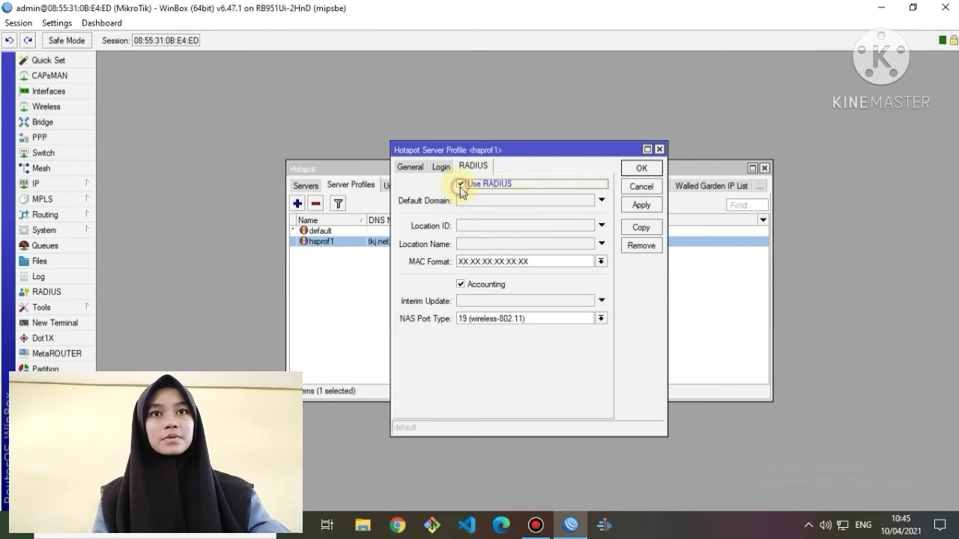
pyautogui.click(641, 205)
pyautogui.click(648, 170)
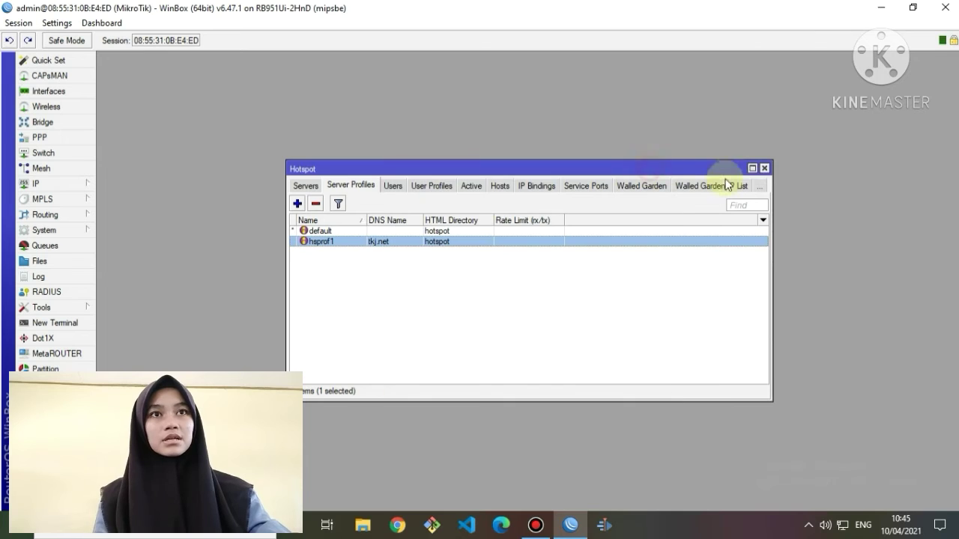
pyautogui.click(765, 168)
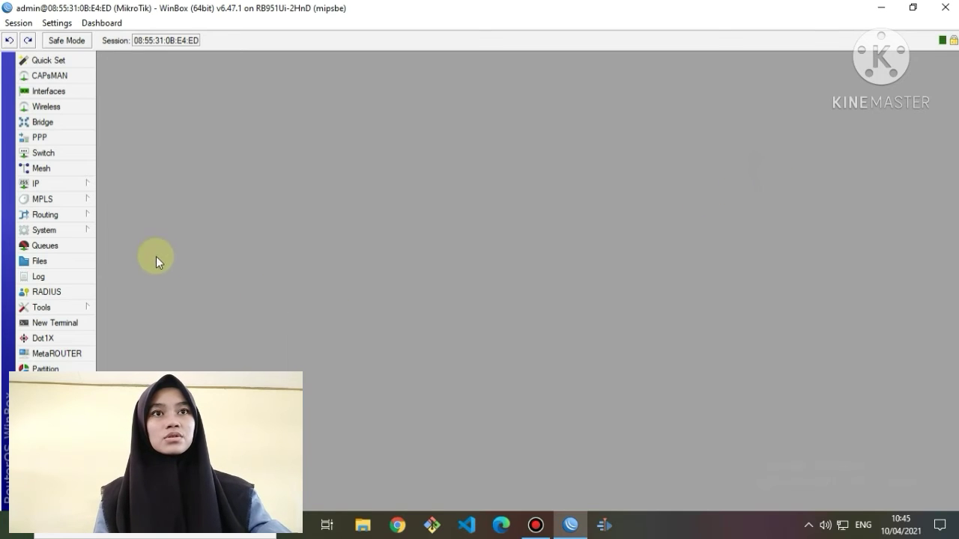
# Create a hotspot-service RADIUS entry with address 127.0.0.1 and the shared secret.
pyautogui.click(46, 291)
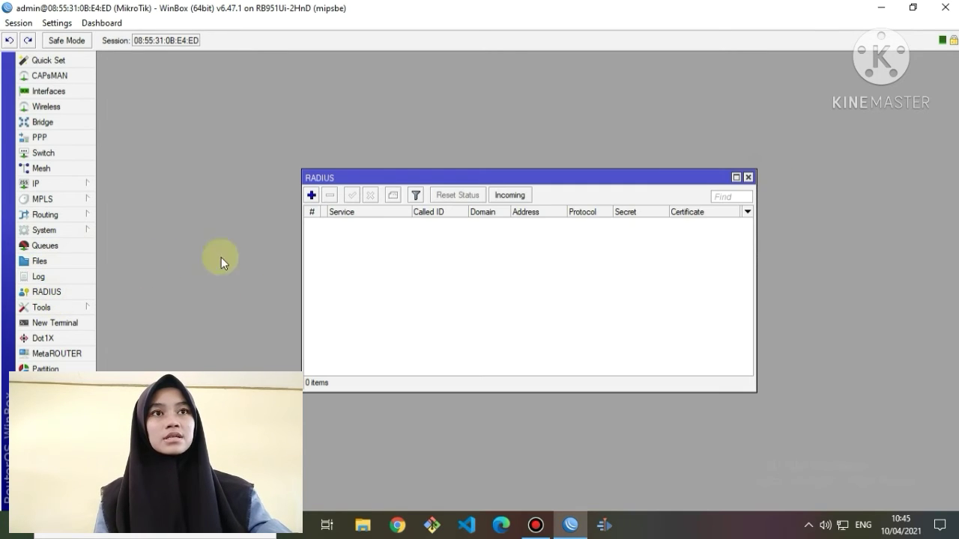
pyautogui.click(311, 195)
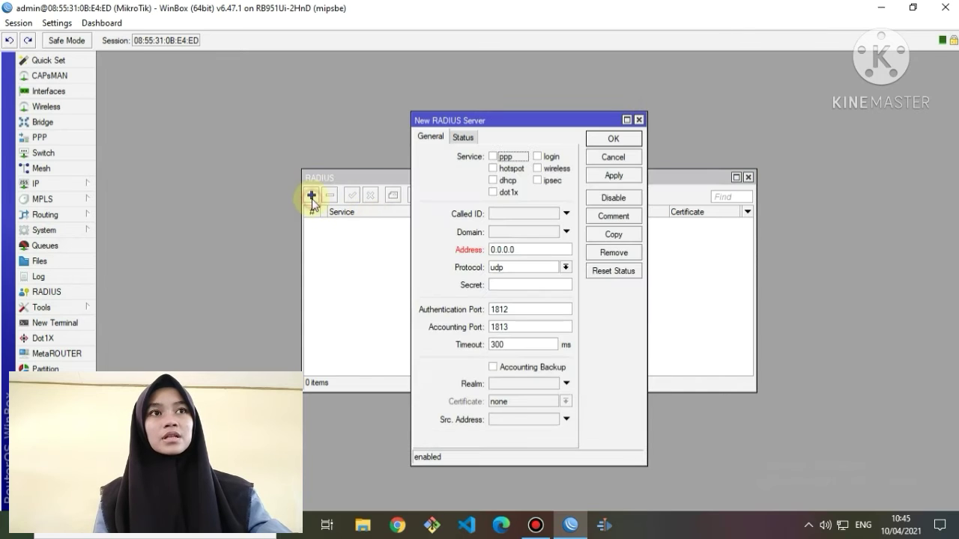
pyautogui.click(491, 169)
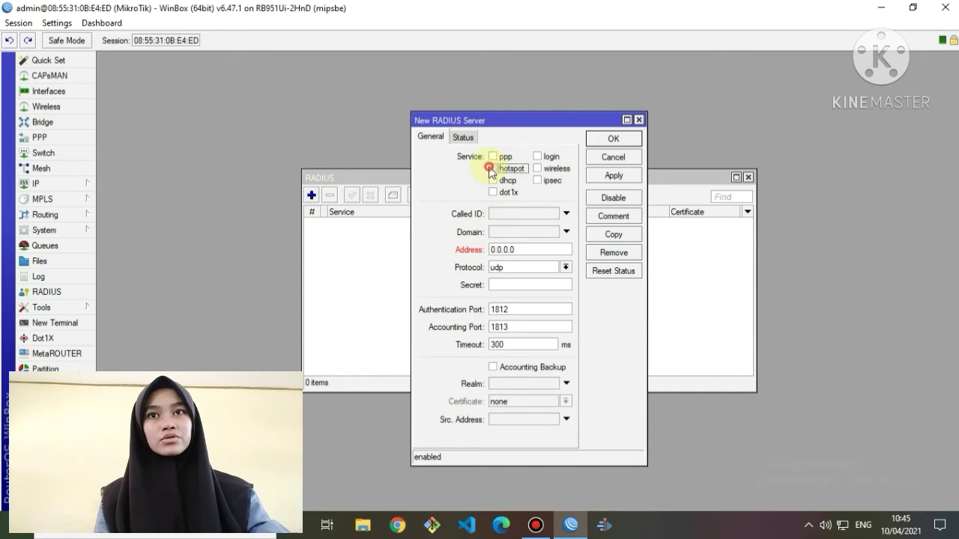
pyautogui.doubleClick(525, 250)
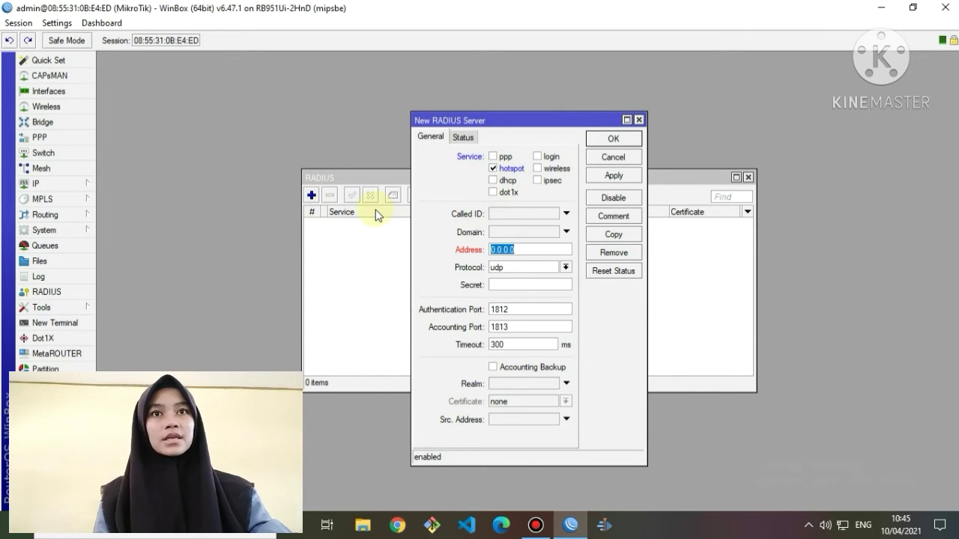
pyautogui.write('127')
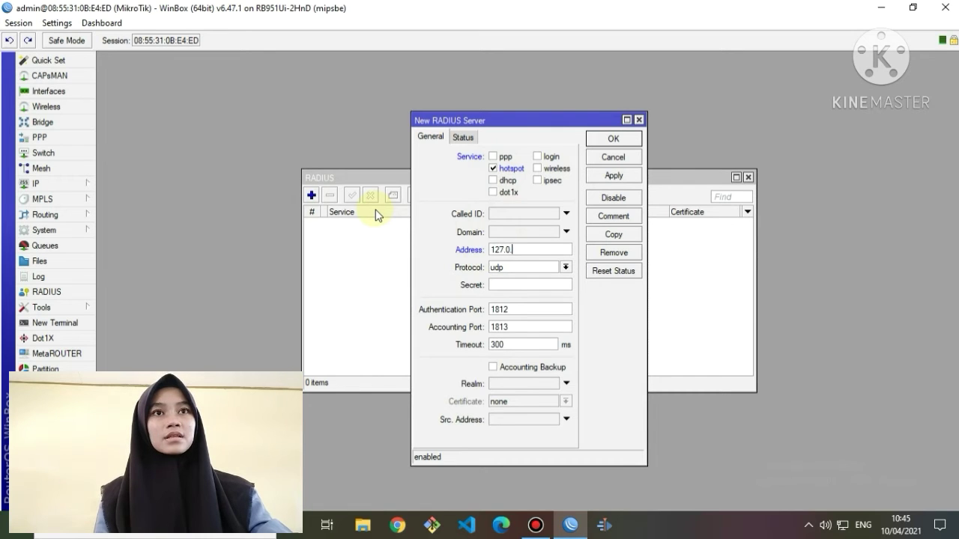
pyautogui.click(523, 285)
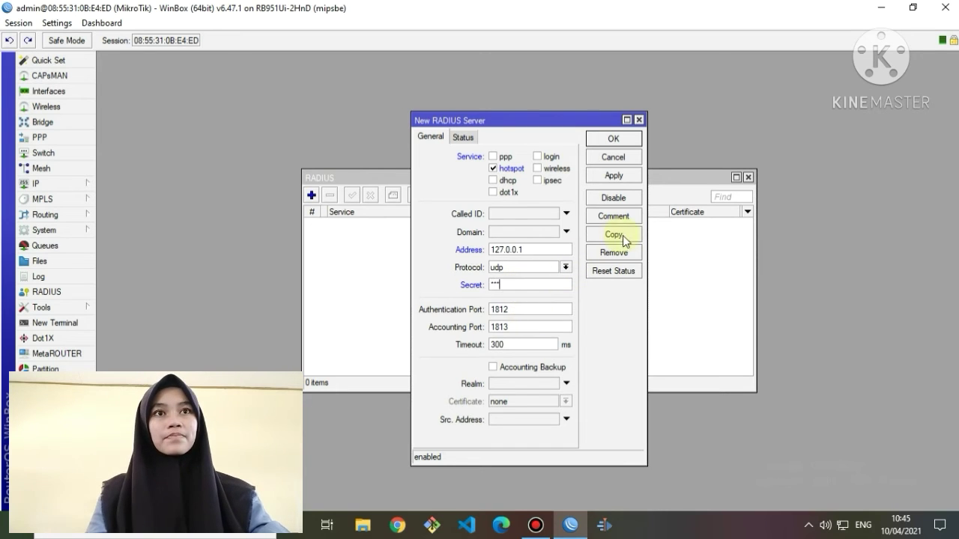
pyautogui.click(624, 182)
pyautogui.click(613, 140)
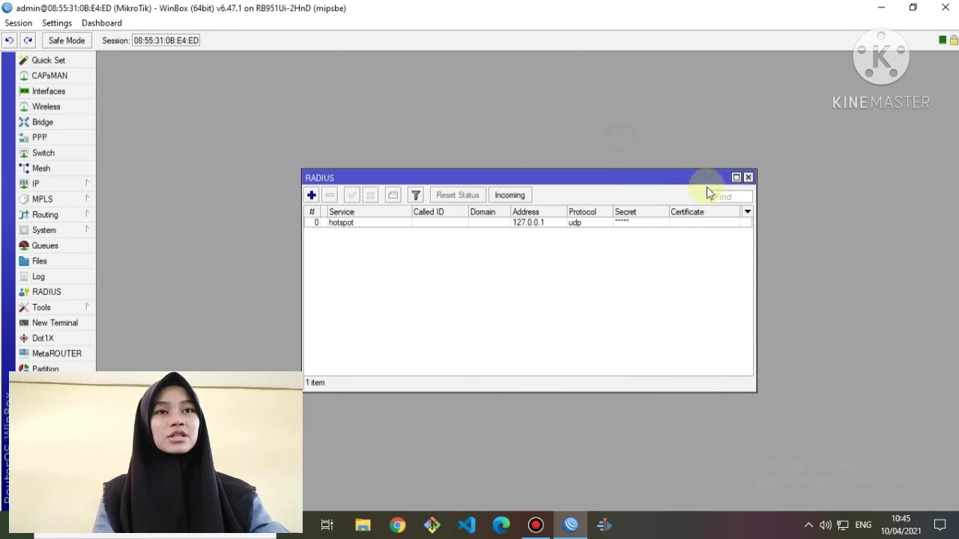
pyautogui.click(748, 177)
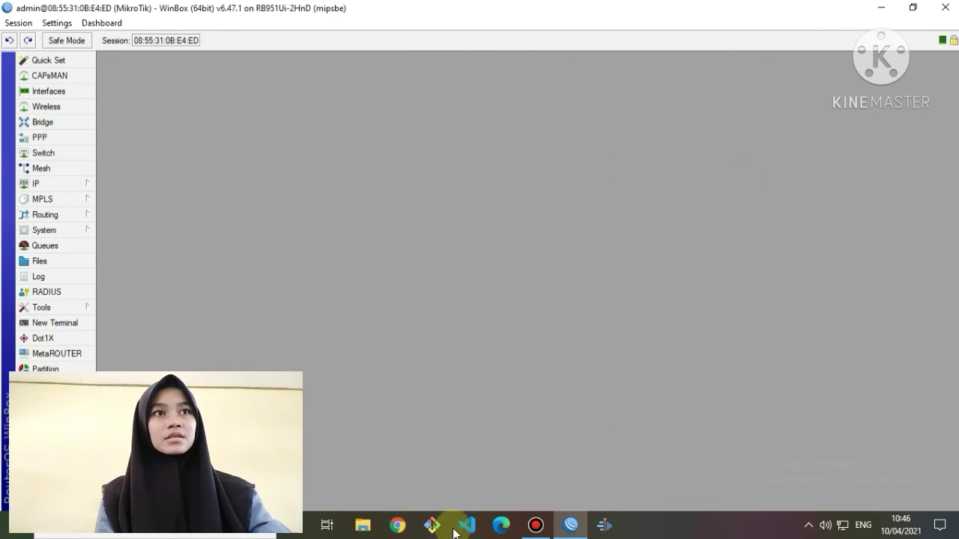
# In a maximized Chrome, go to 192.168.100.1/userman and log in with the admin account.
pyautogui.click(398, 525)
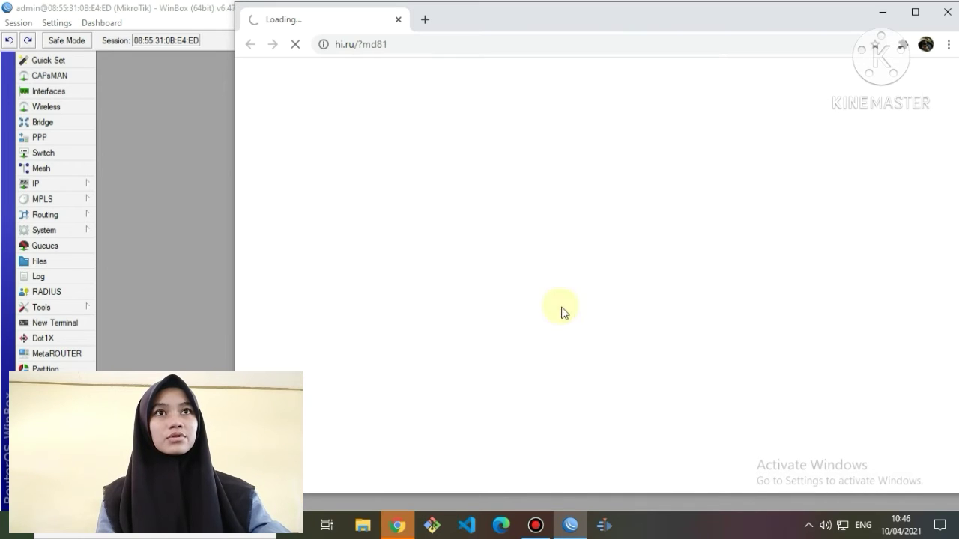
pyautogui.click(916, 10)
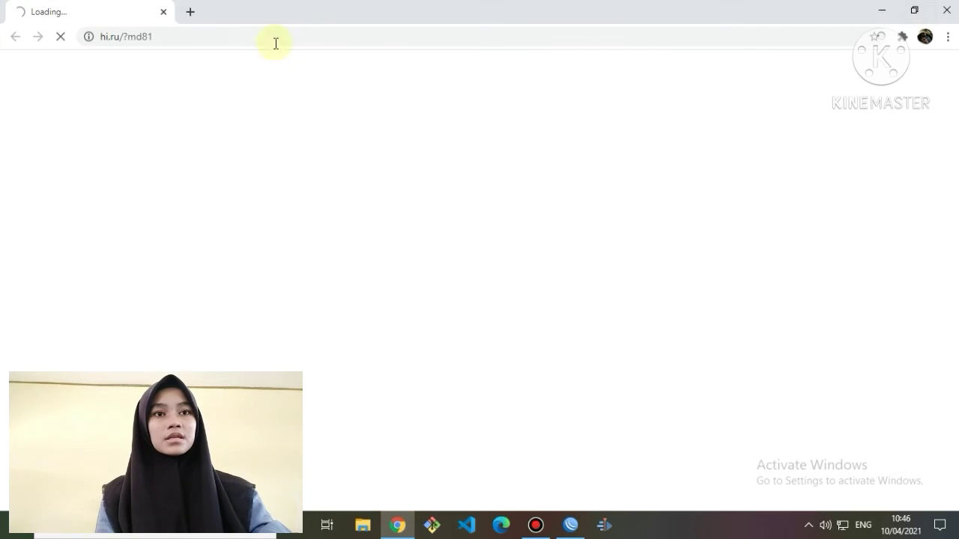
pyautogui.click(190, 12)
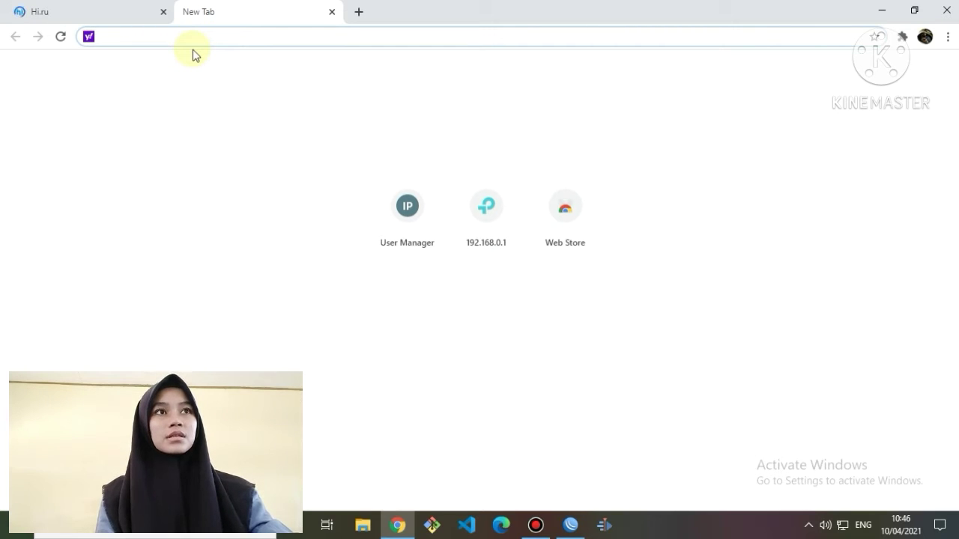
pyautogui.write('192.168.0.1')
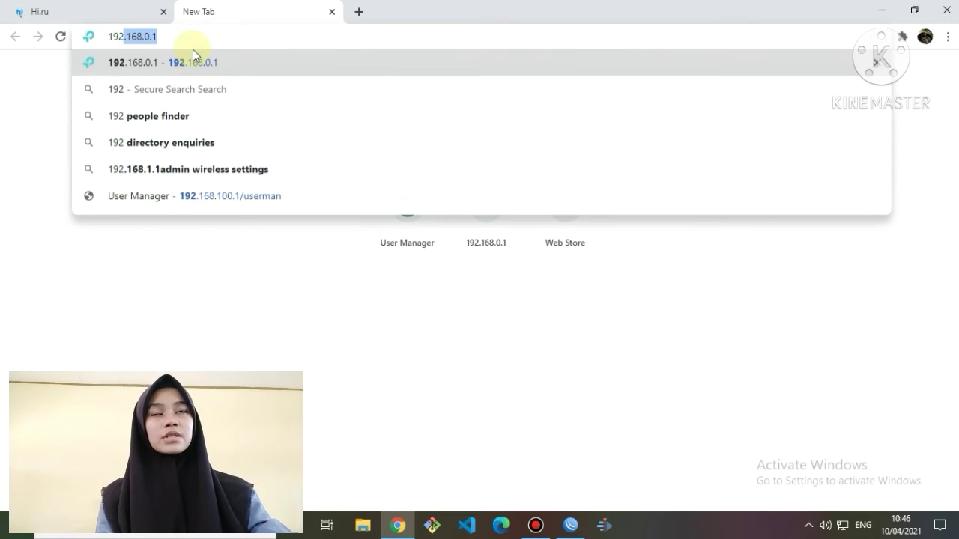
pyautogui.click(241, 198)
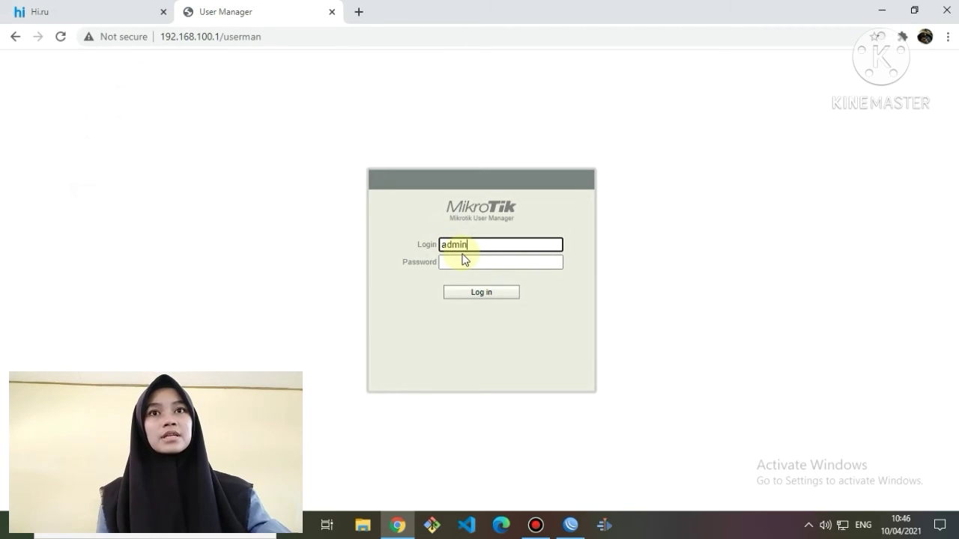
pyautogui.click(484, 292)
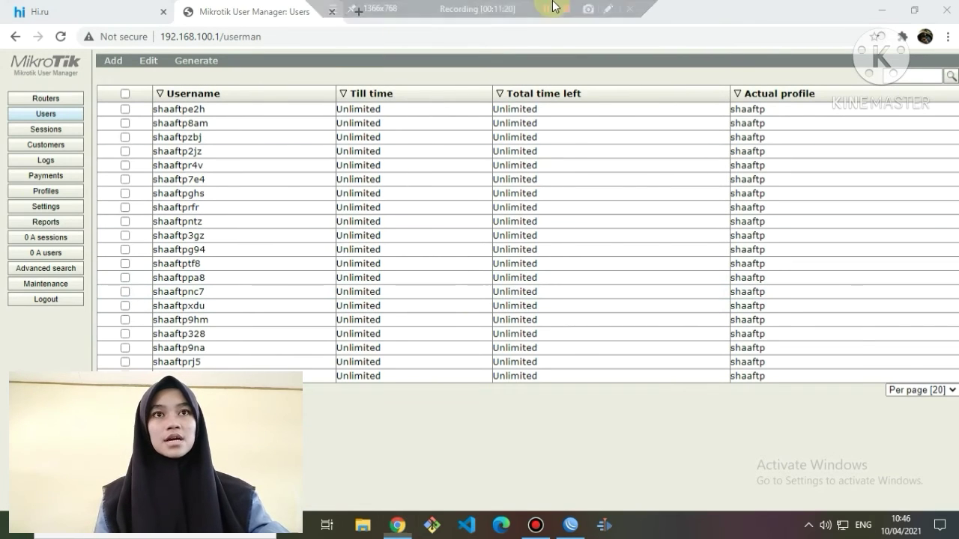
pyautogui.click(553, 6)
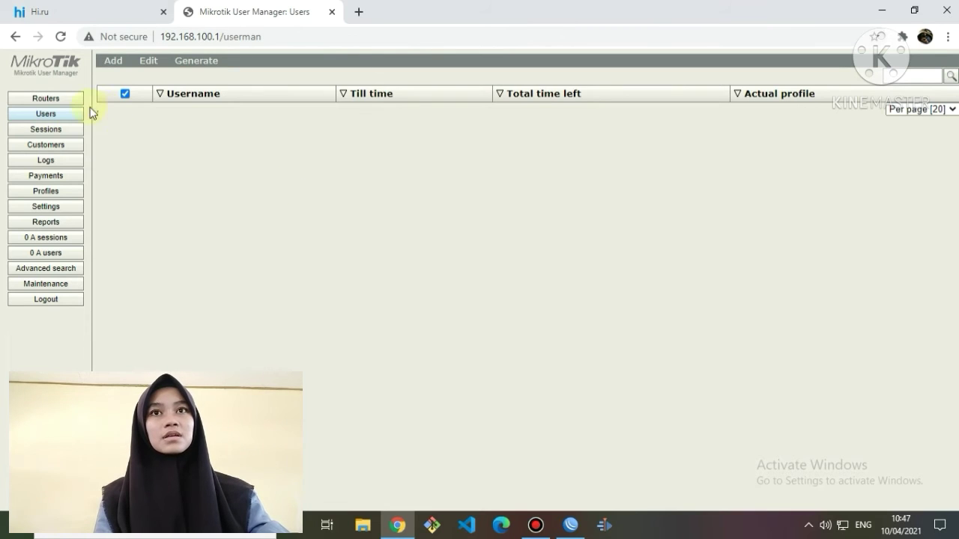
# Go to Routers and add a new router, ready to enter its name.
pyautogui.click(65, 101)
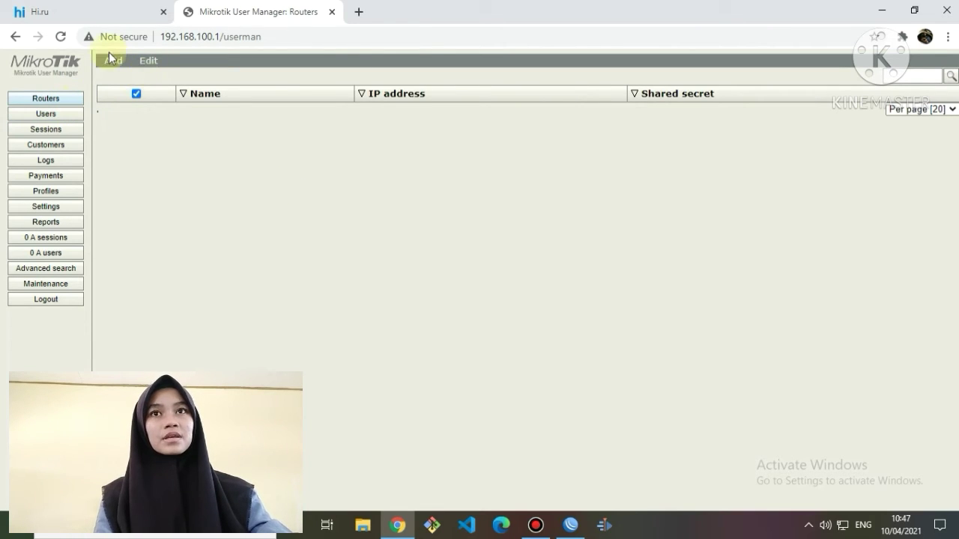
pyautogui.click(113, 60)
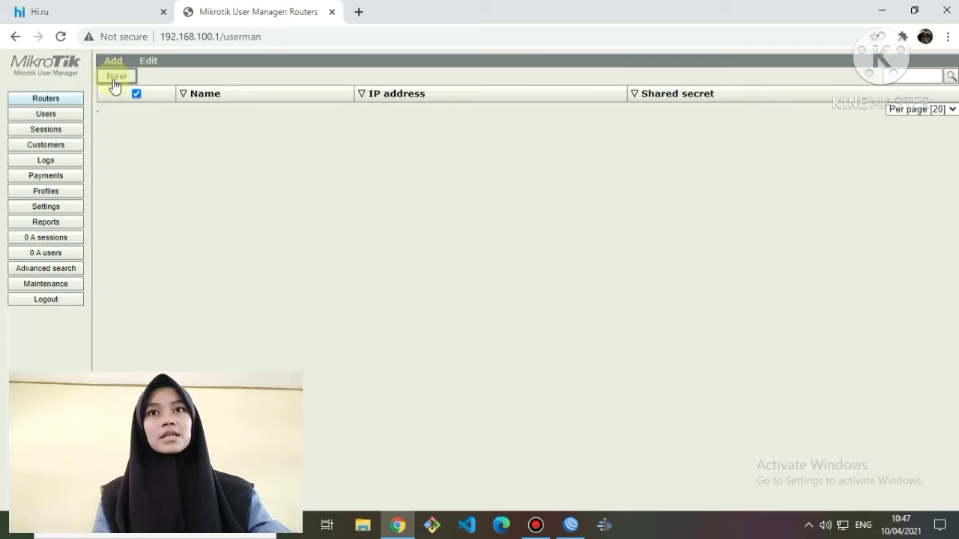
pyautogui.click(113, 81)
pyautogui.click(520, 188)
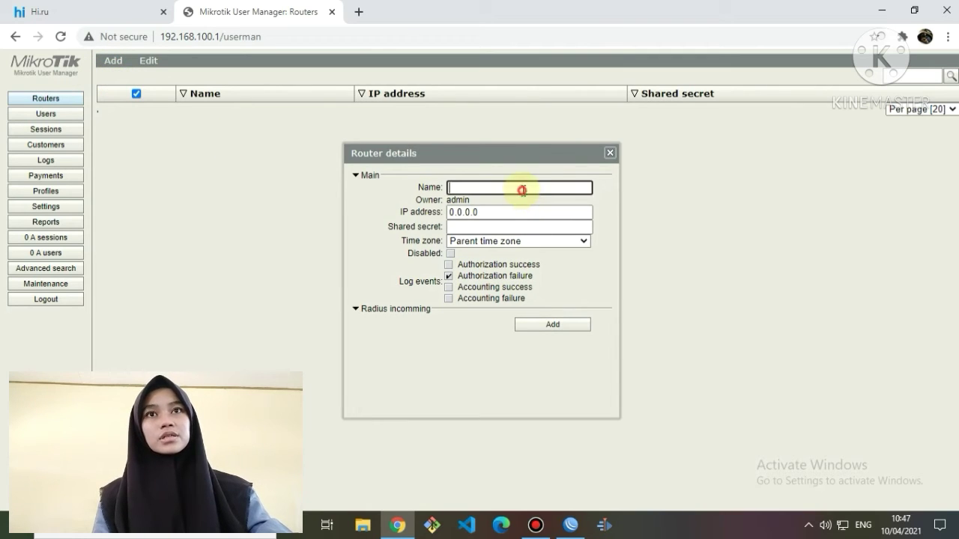
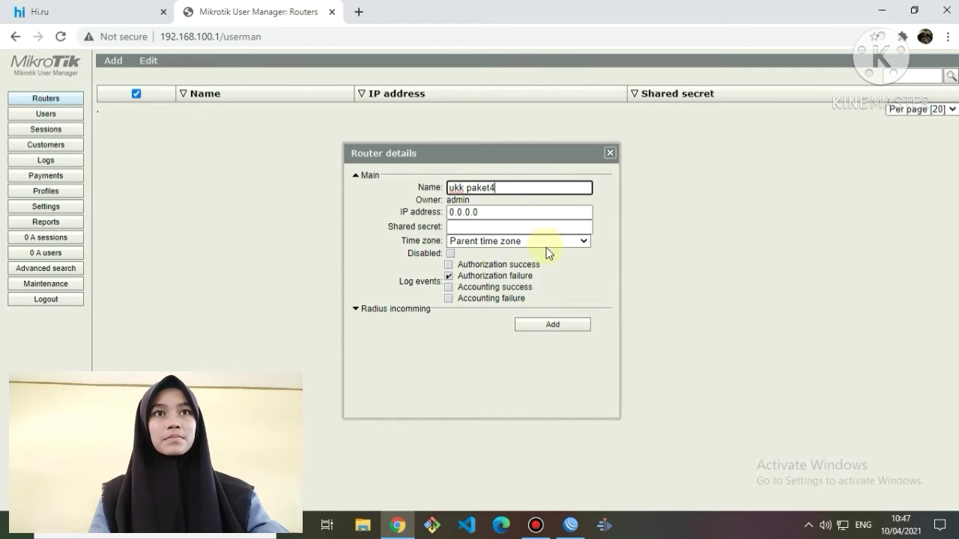
# Add the router with IP 127.0.0.1, the shared secret and time zone +07:00.
pyautogui.doubleClick(505, 212)
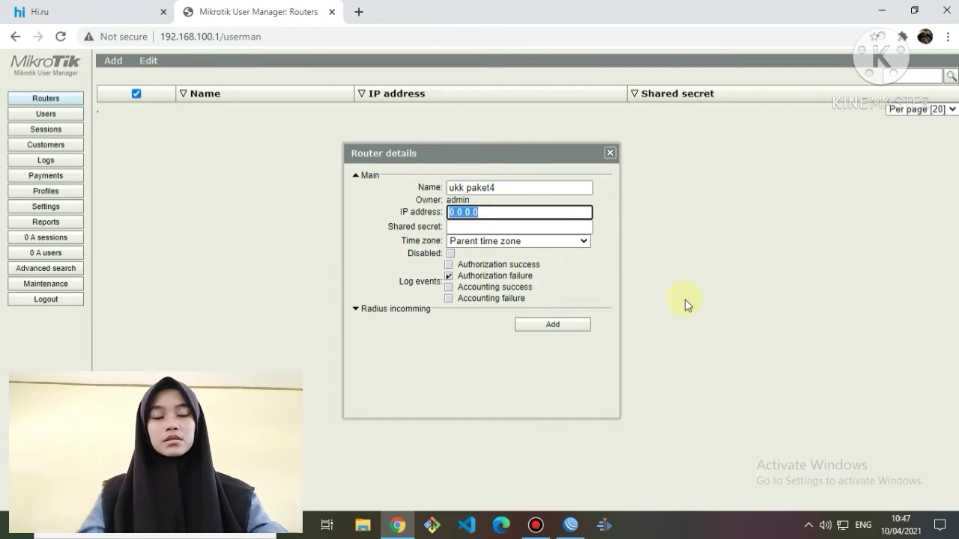
pyautogui.write('127.')
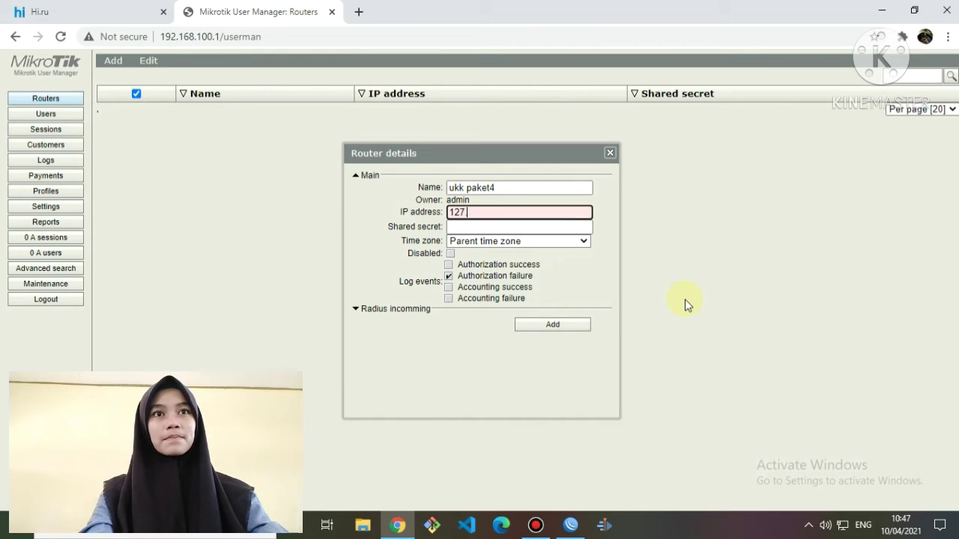
pyautogui.write('0.0.1')
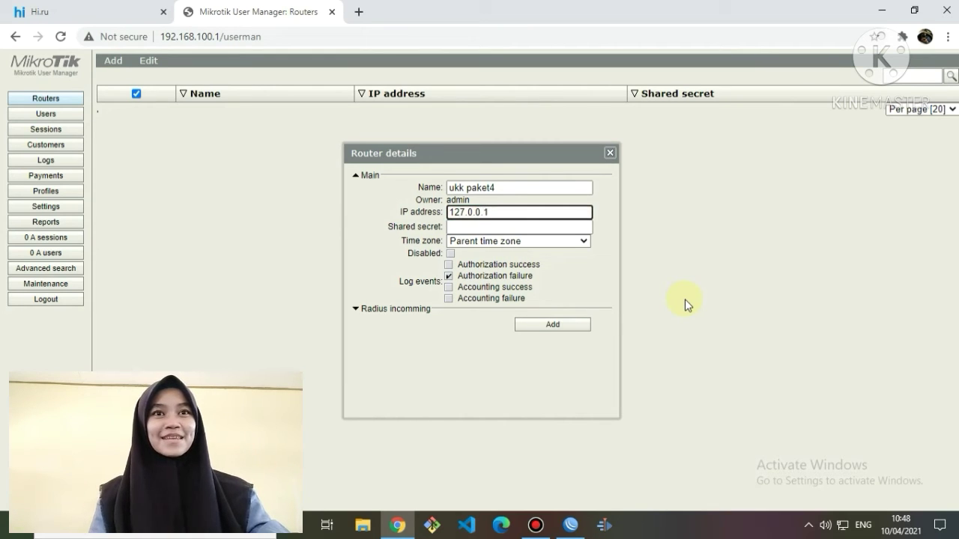
pyautogui.click(563, 226)
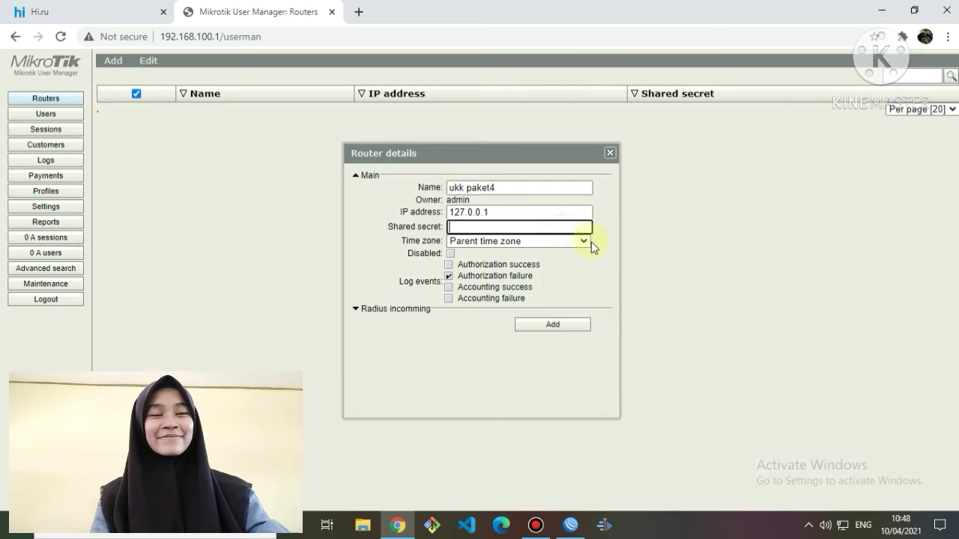
pyautogui.write('tkj')
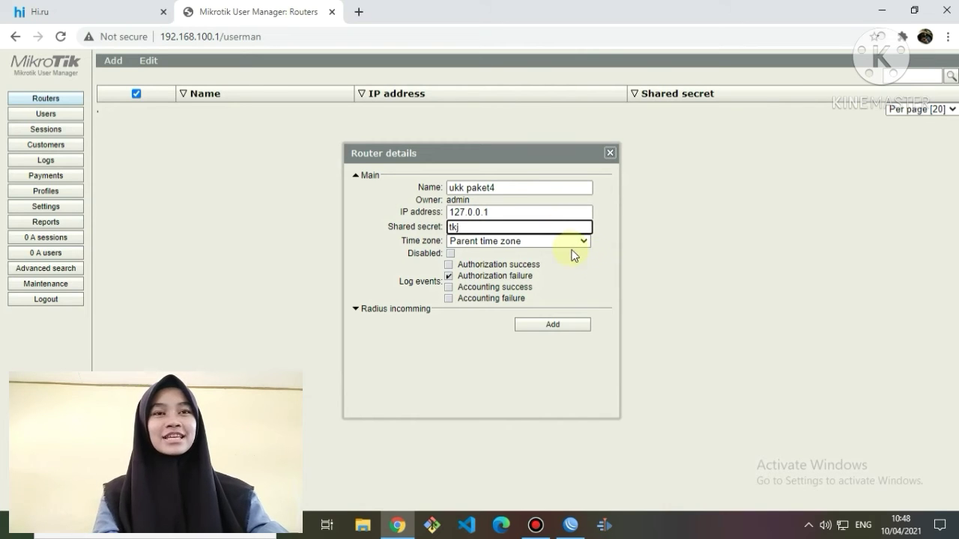
pyautogui.click(573, 241)
pyautogui.scroll(-7, 565, 314)
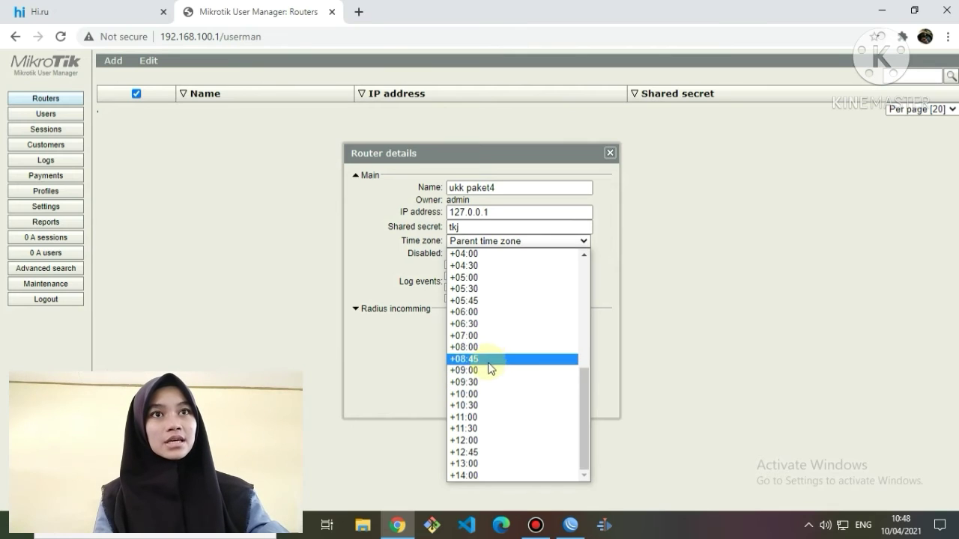
pyautogui.click(481, 337)
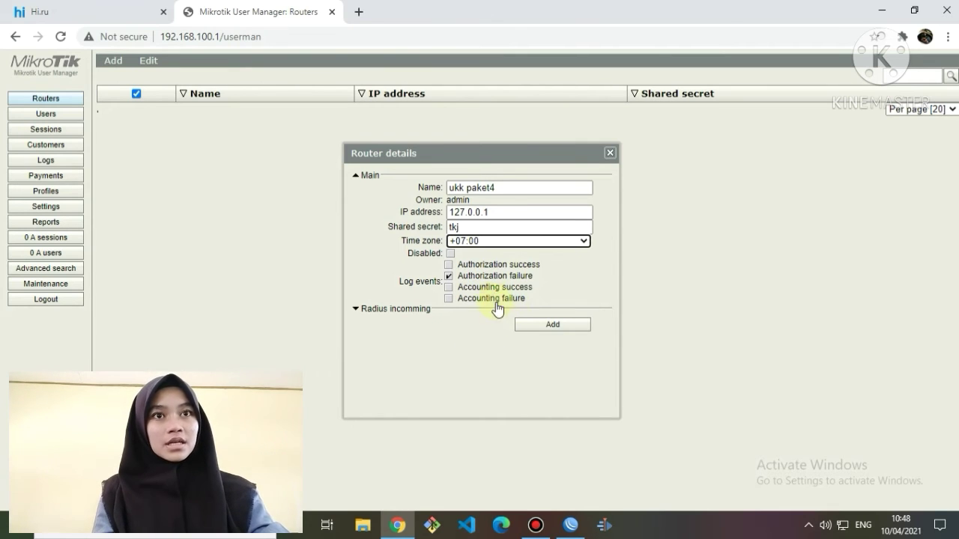
pyautogui.click(539, 328)
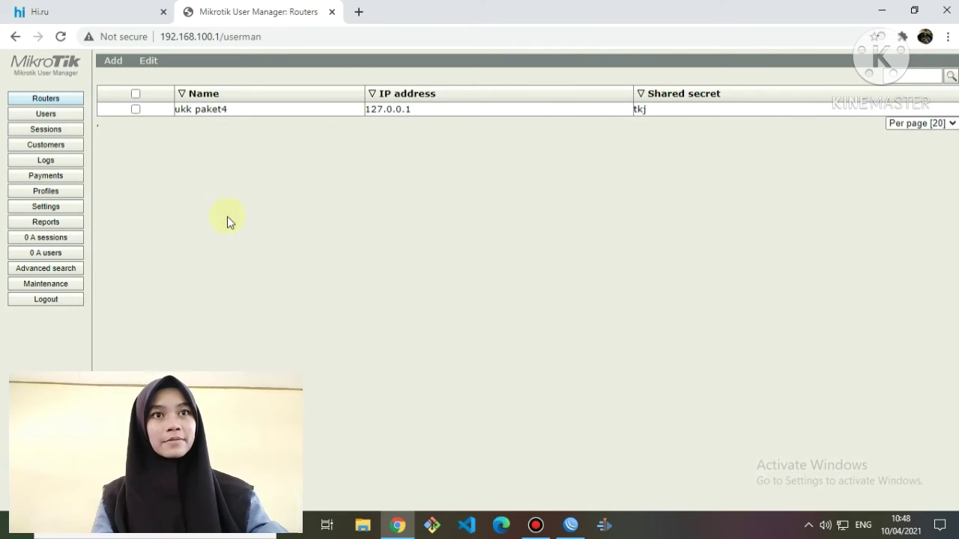
# Add a new limitation named ukk under Profiles > Limitations.
pyautogui.click(43, 190)
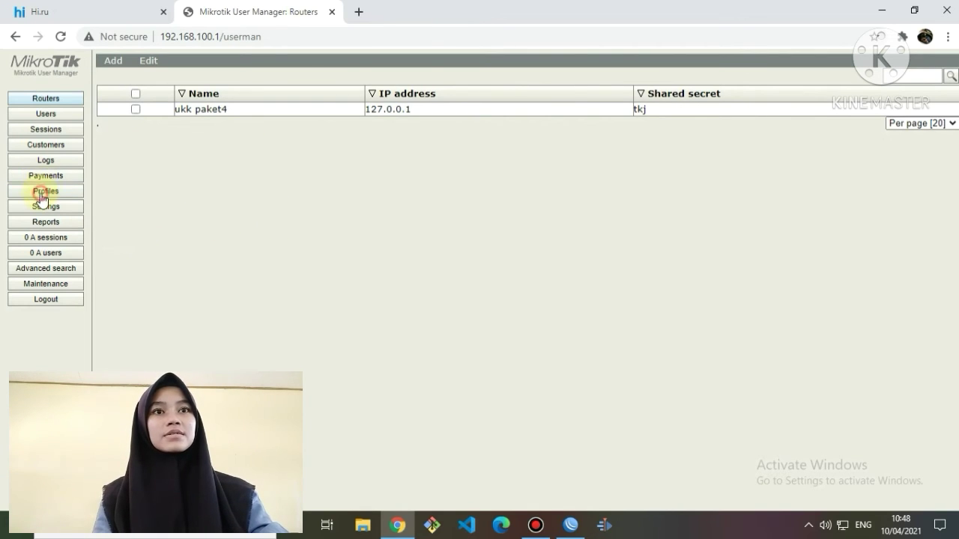
pyautogui.click(180, 66)
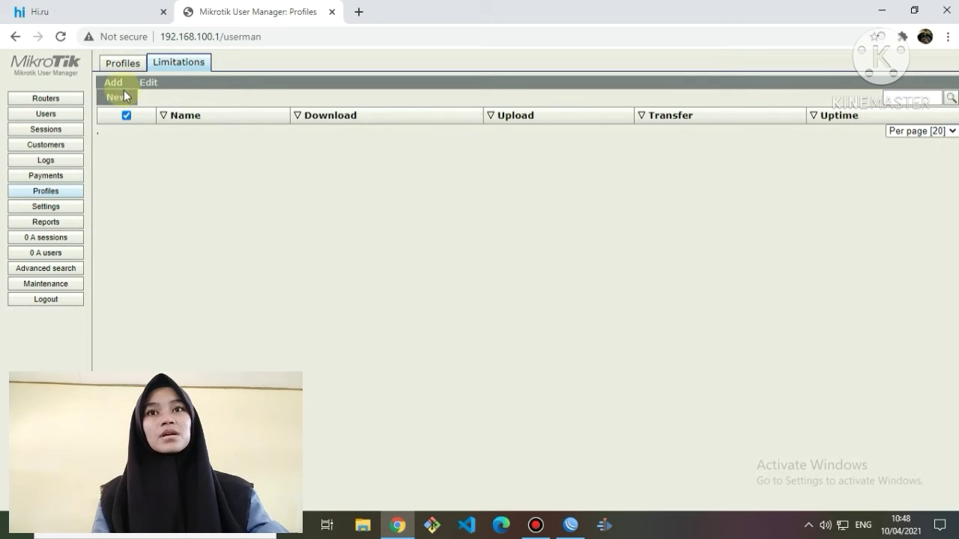
pyautogui.click(125, 99)
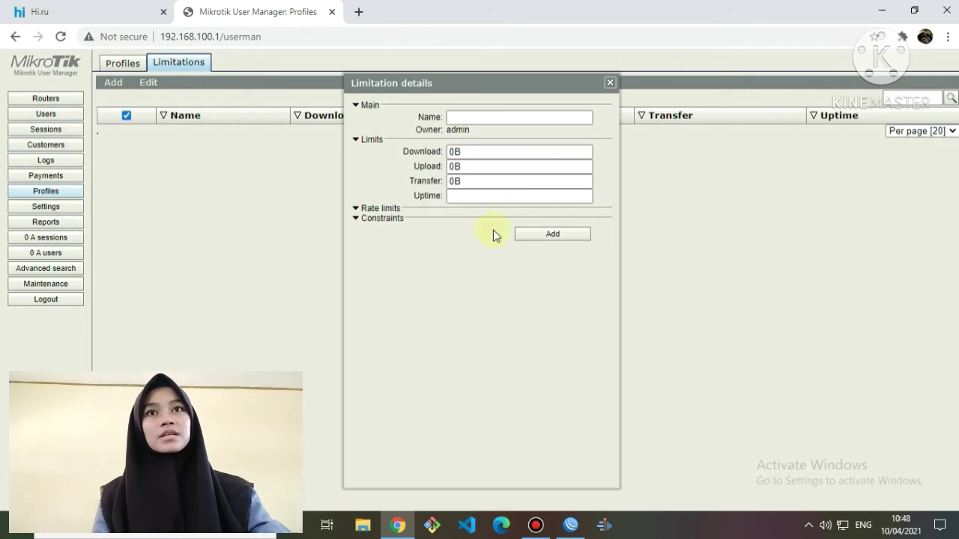
pyautogui.click(501, 121)
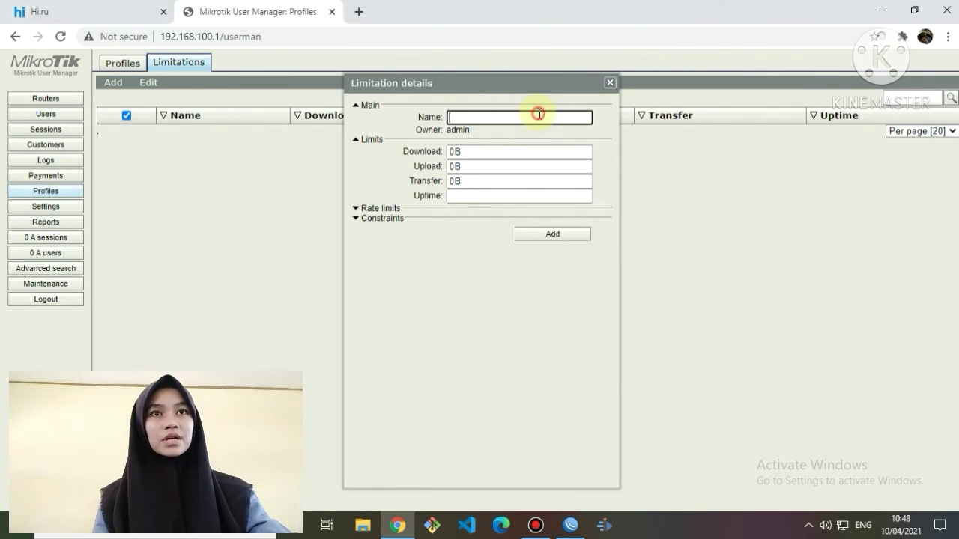
pyautogui.write('ukk')
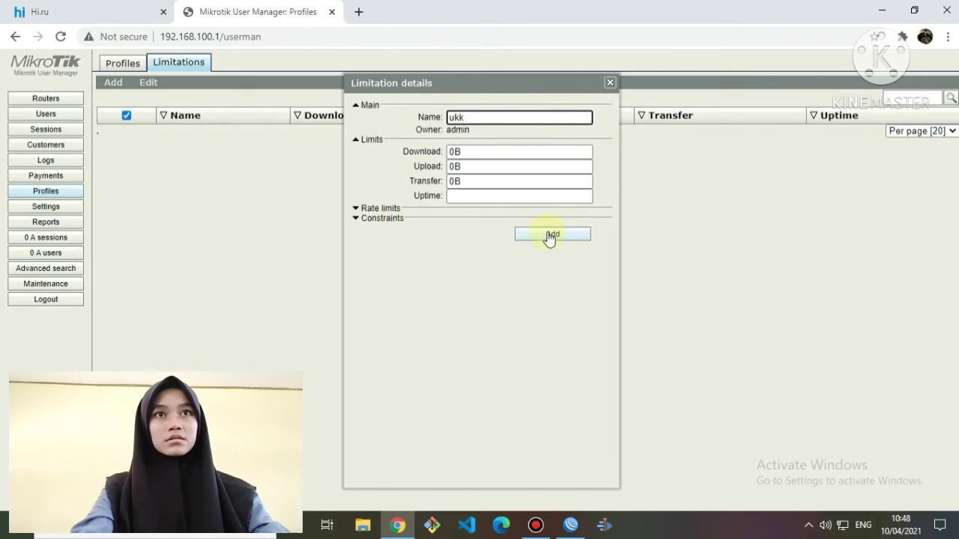
pyautogui.click(550, 235)
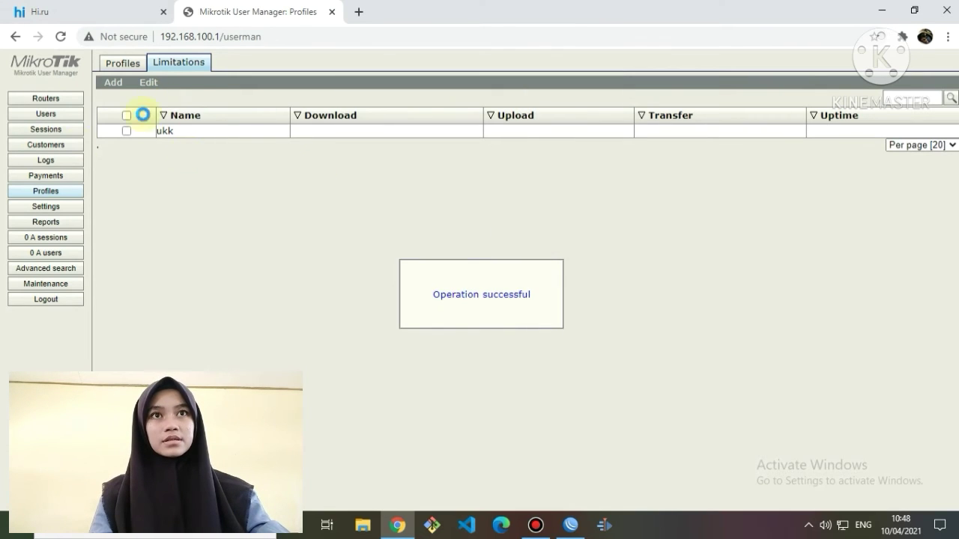
# Create the profile lulu and add a new limitation to it.
pyautogui.click(116, 68)
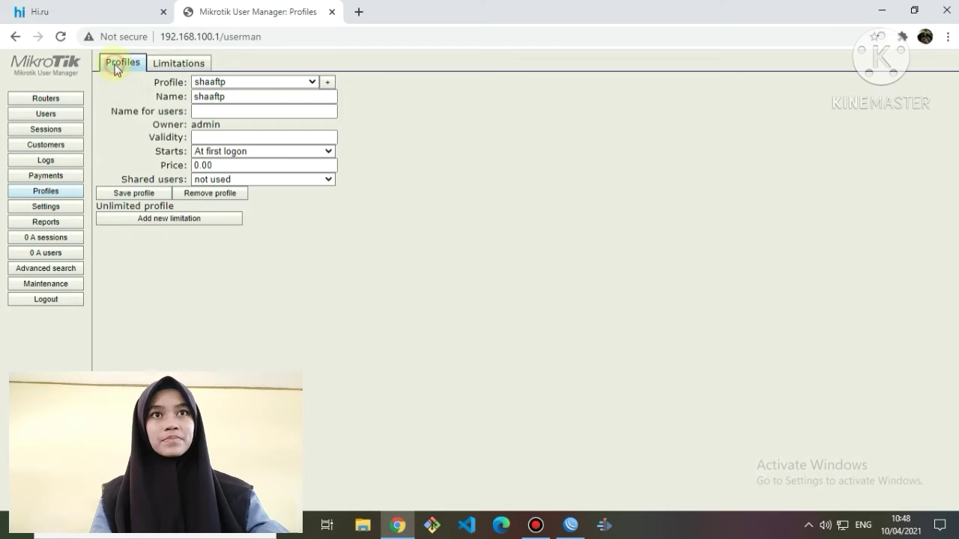
pyautogui.click(327, 82)
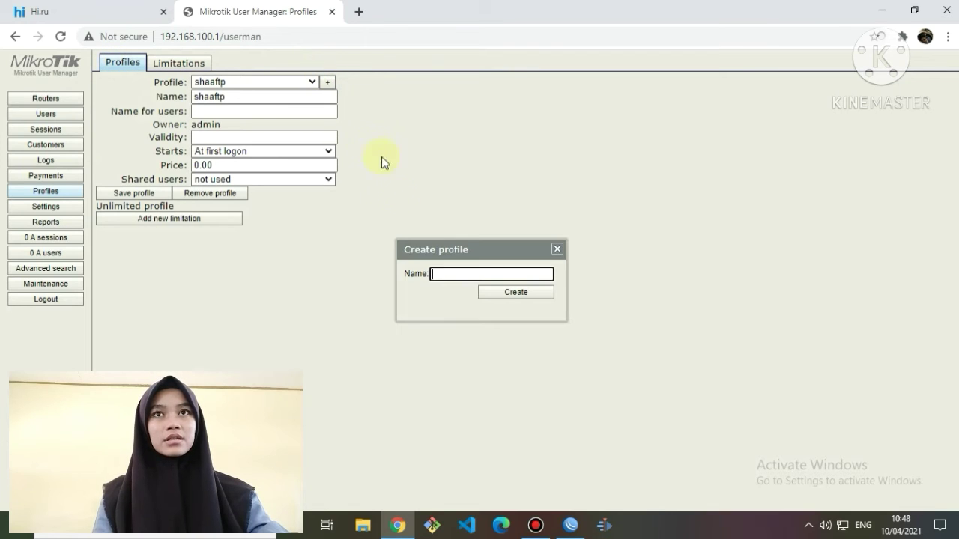
pyautogui.click(515, 293)
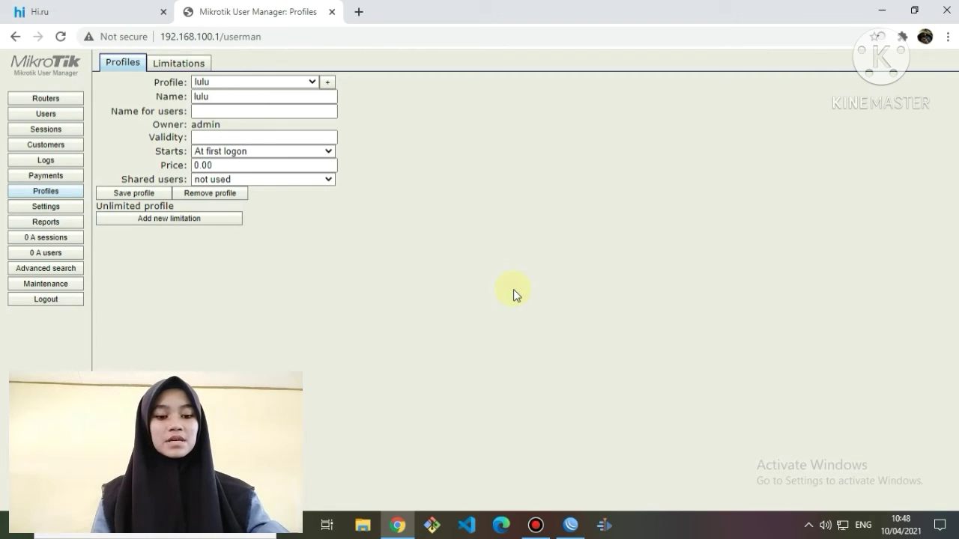
pyautogui.click(173, 223)
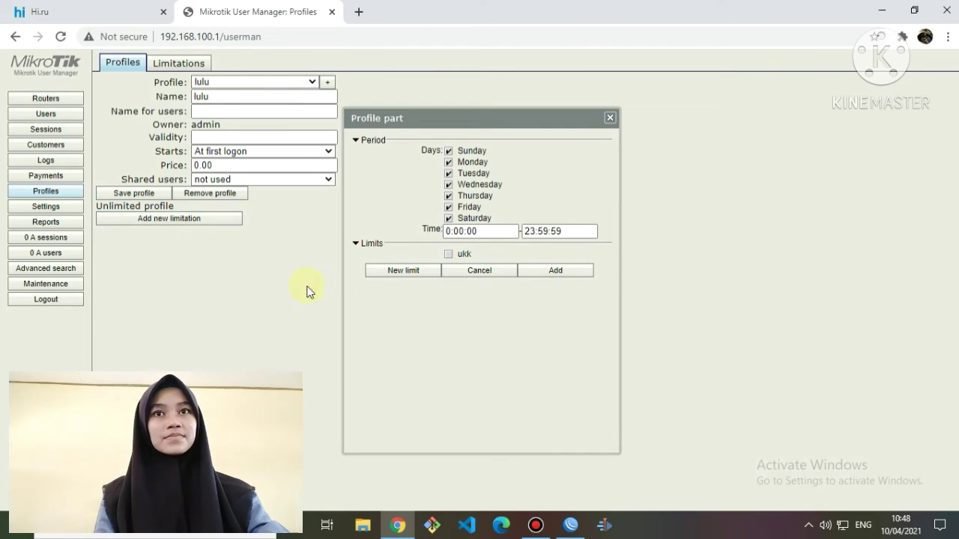
# Set the limitation period to 07:00:00–16:00:00 and add it to the lulu profile.
pyautogui.click(401, 244)
pyautogui.click(447, 231)
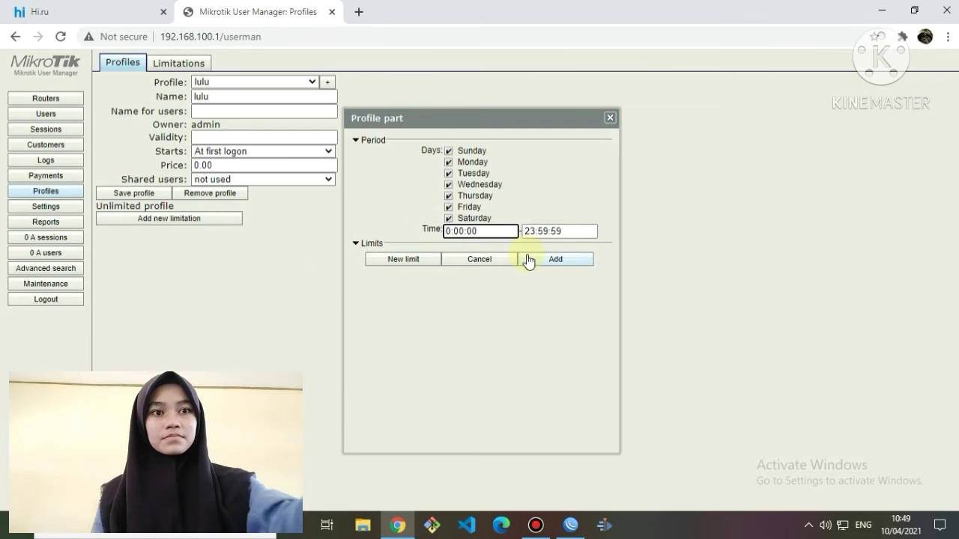
pyautogui.write('7')
pyautogui.moveTo(490, 230); pyautogui.dragTo(401, 249)
pyautogui.hotkey('ctrl', 'c')
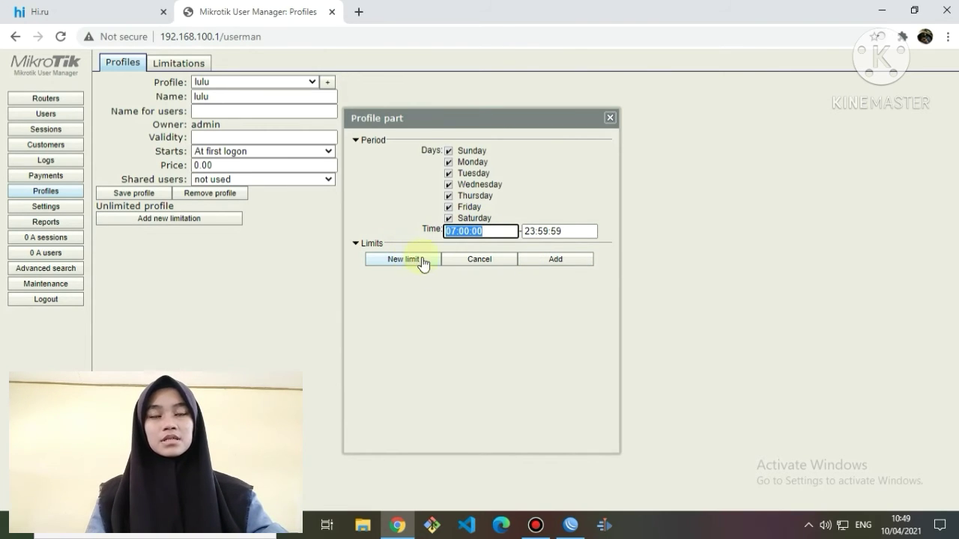
pyautogui.click(580, 231)
pyautogui.moveTo(580, 231); pyautogui.dragTo(448, 252)
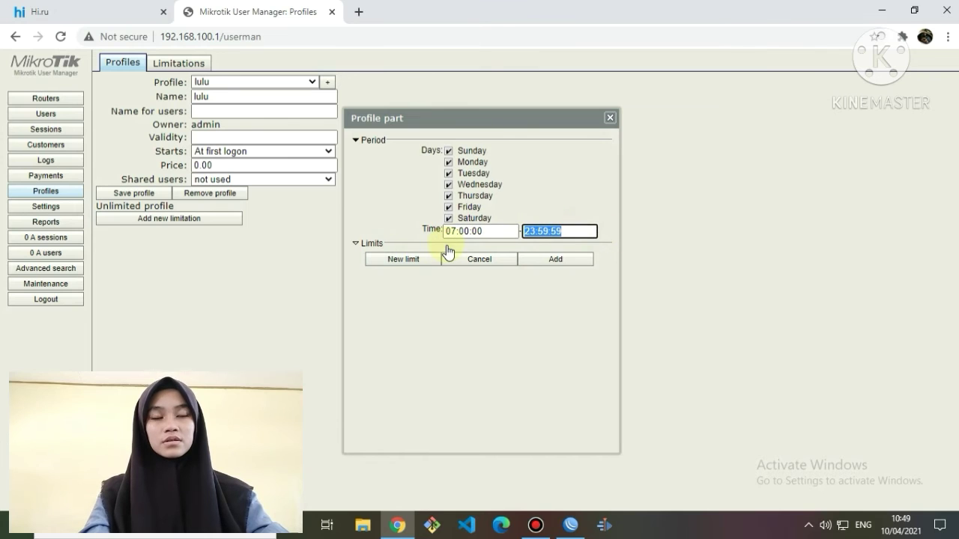
pyautogui.hotkey('ctrl', 'v')
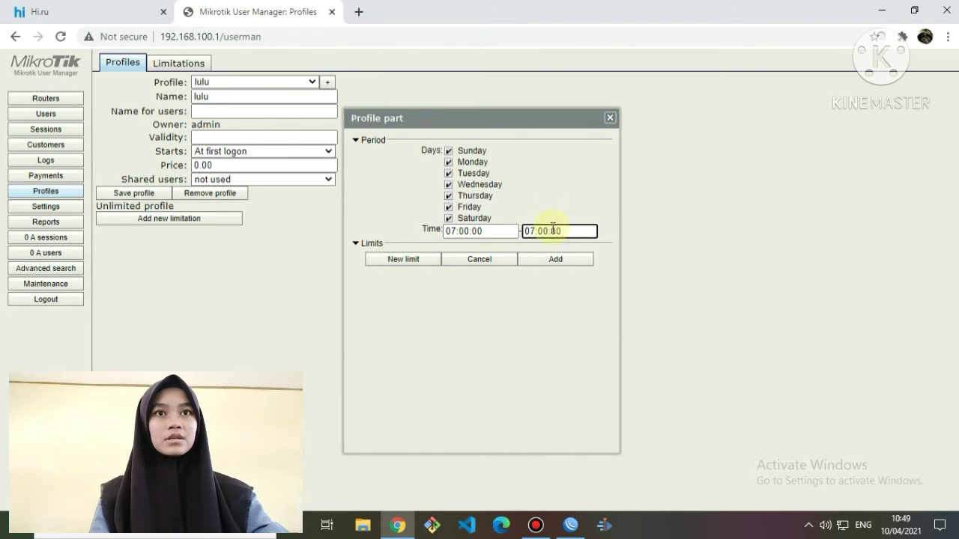
pyautogui.moveTo(523, 232); pyautogui.dragTo(530, 233)
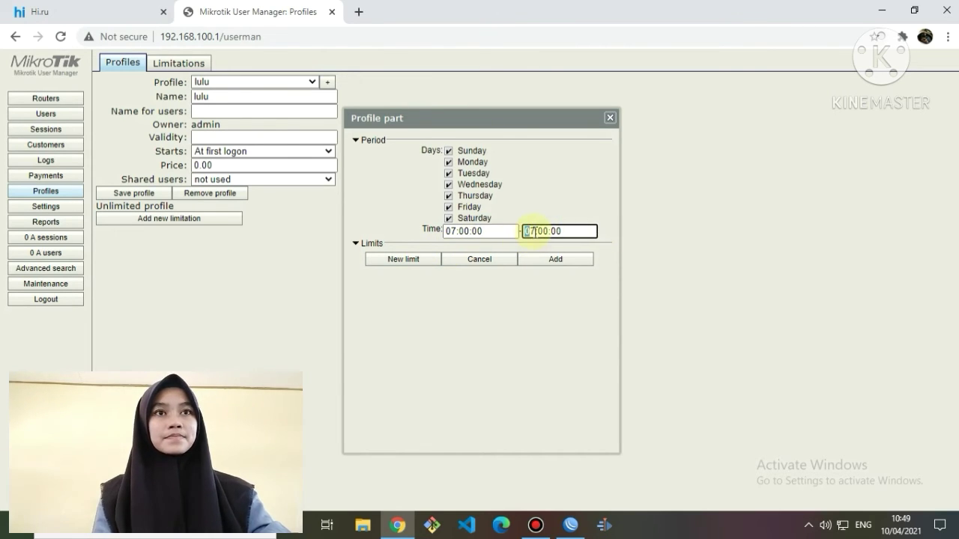
pyautogui.write('16')
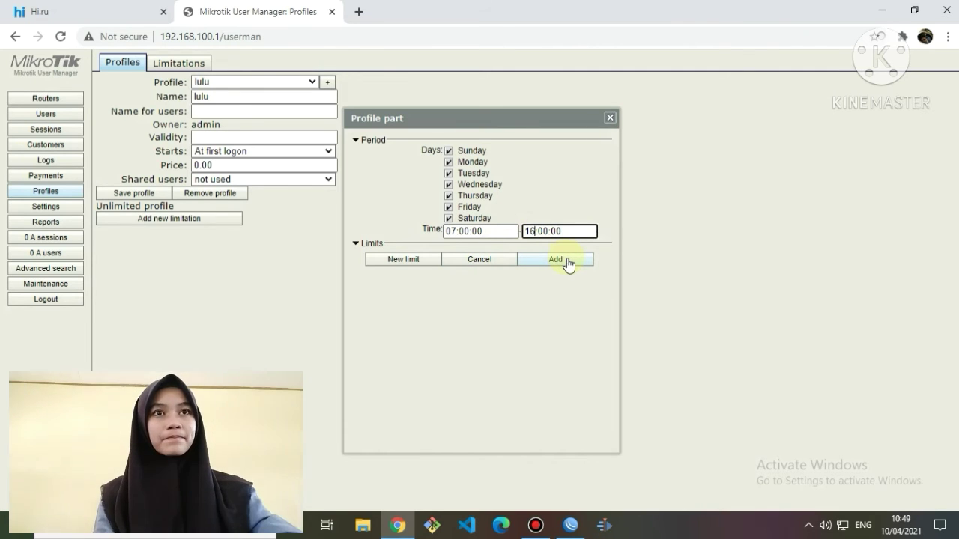
pyautogui.click(368, 245)
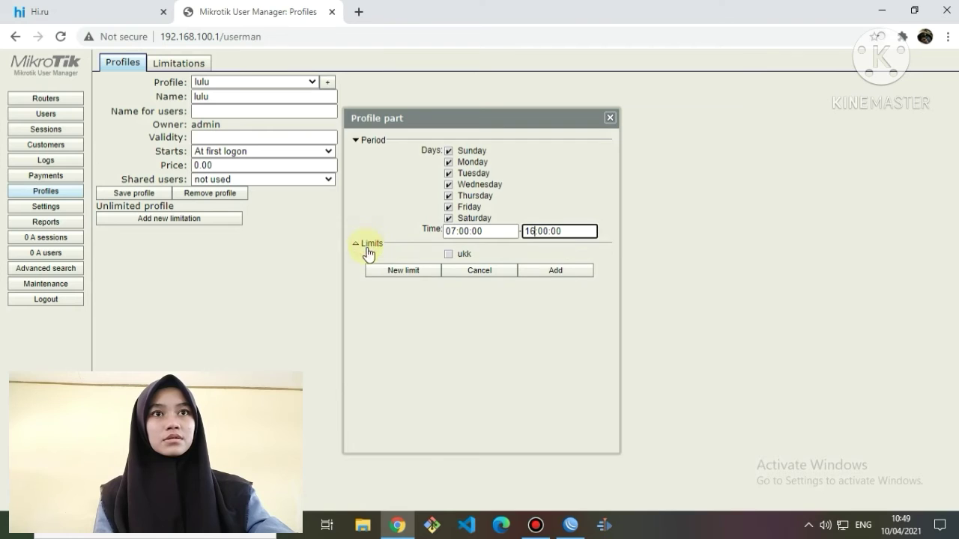
pyautogui.click(551, 272)
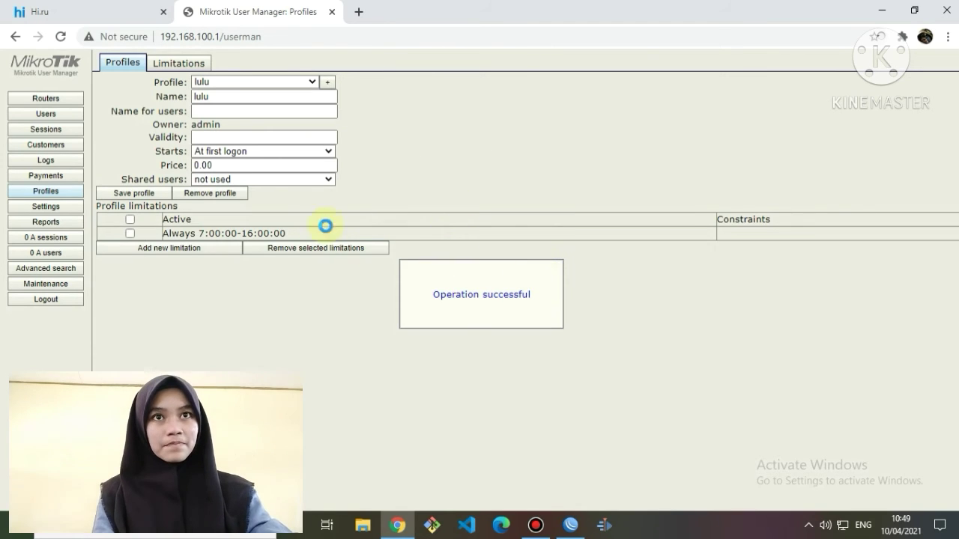
# Batch-add 20 users with 3-character usernames and 3-character passwords.
pyautogui.click(63, 117)
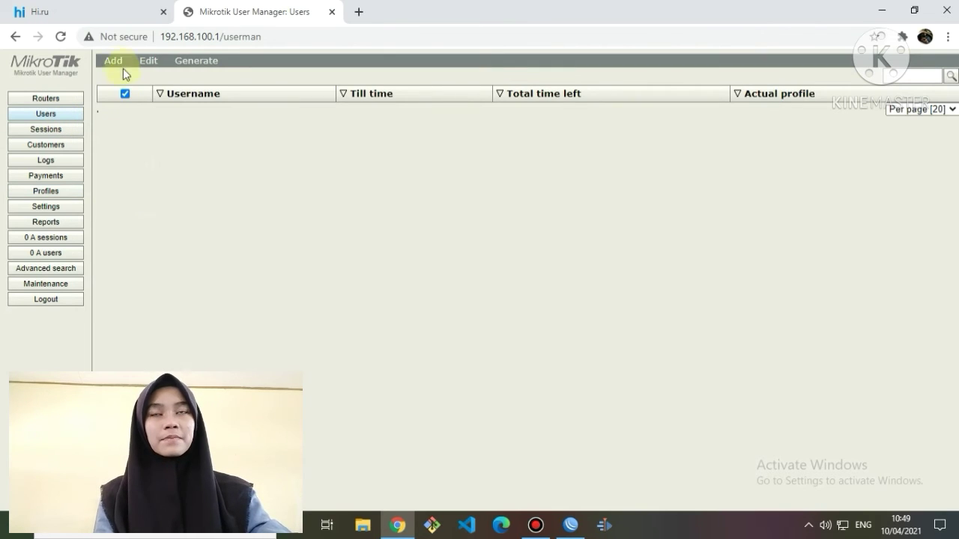
pyautogui.click(116, 63)
pyautogui.click(129, 88)
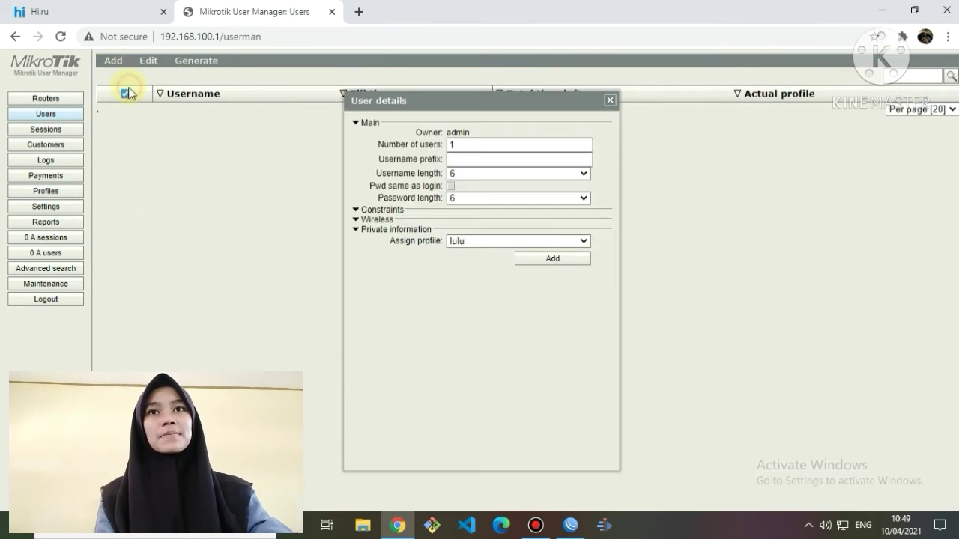
pyautogui.doubleClick(461, 148)
pyautogui.write('20')
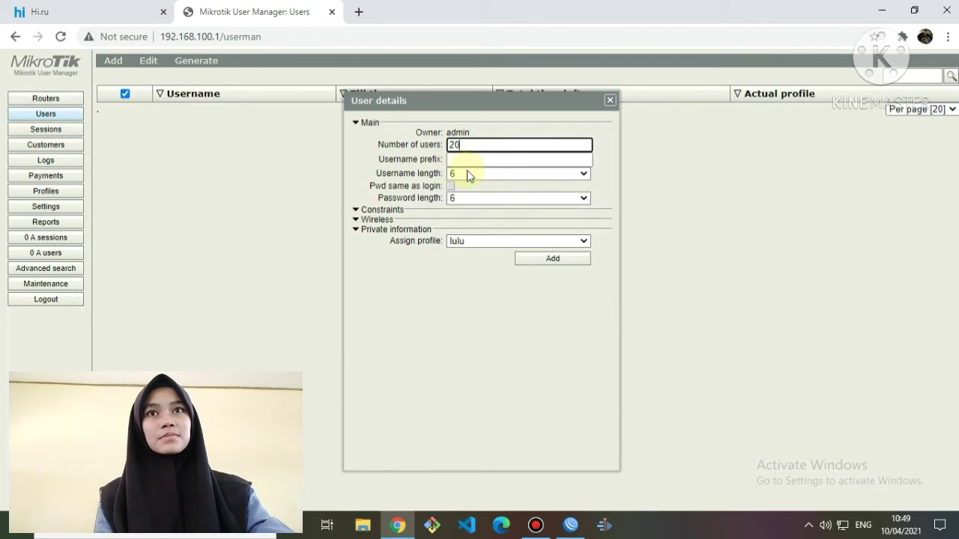
pyautogui.click(474, 173)
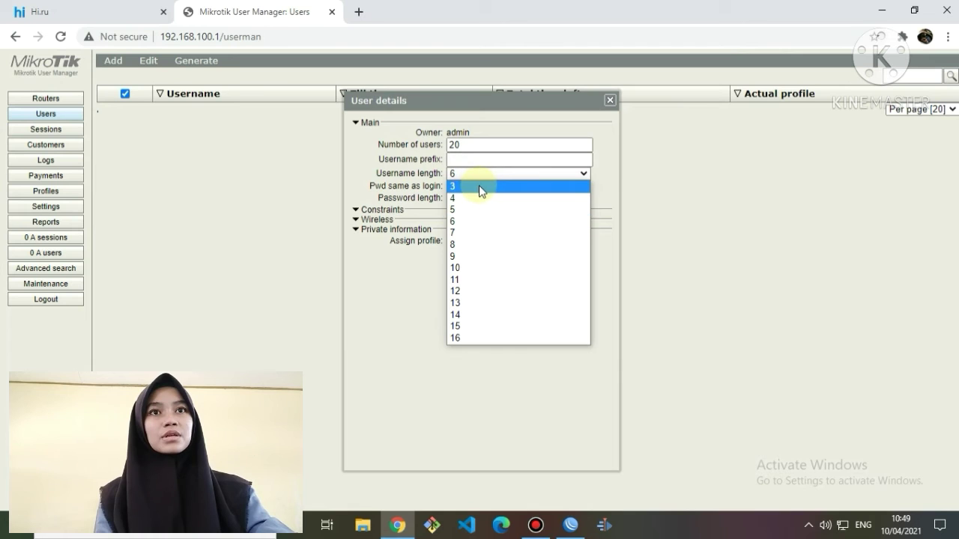
pyautogui.click(479, 185)
pyautogui.click(481, 198)
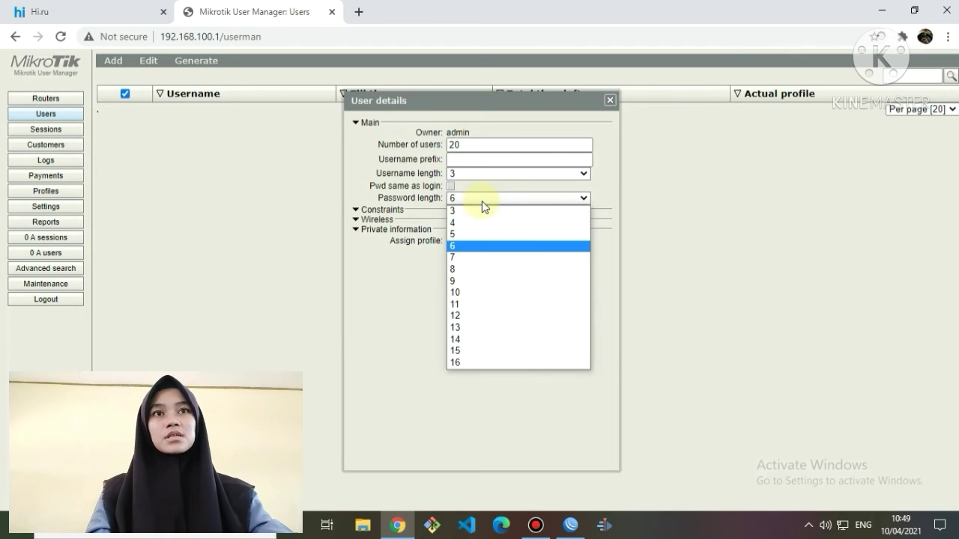
pyautogui.click(481, 213)
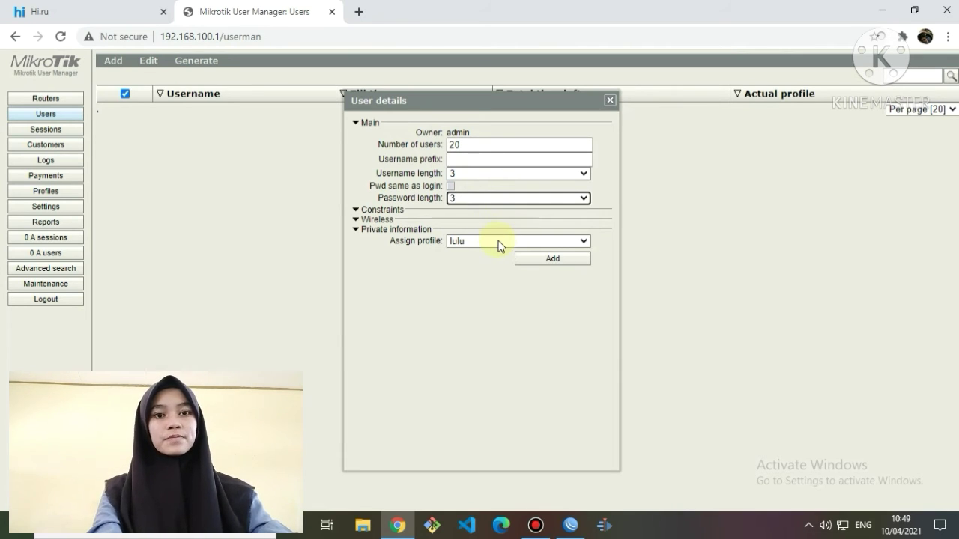
pyautogui.click(560, 259)
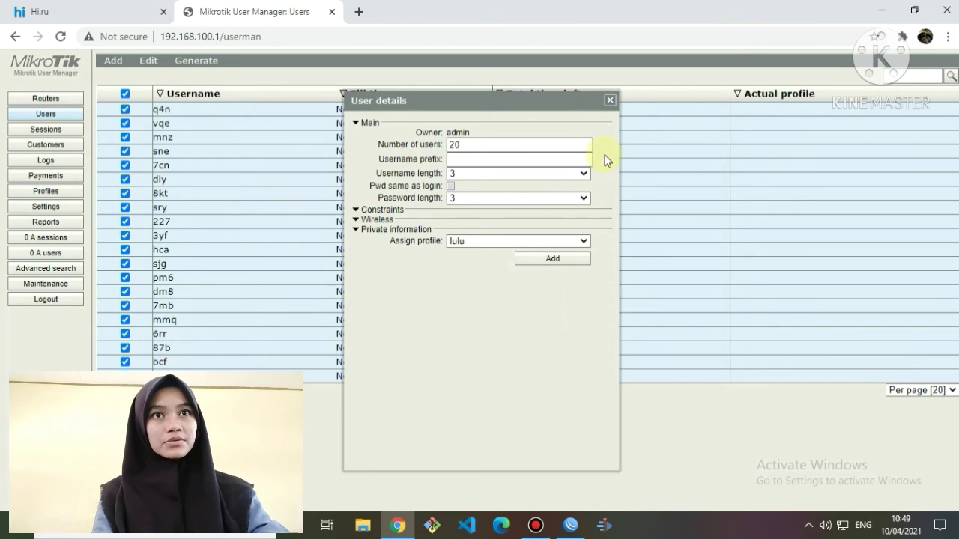
pyautogui.click(610, 101)
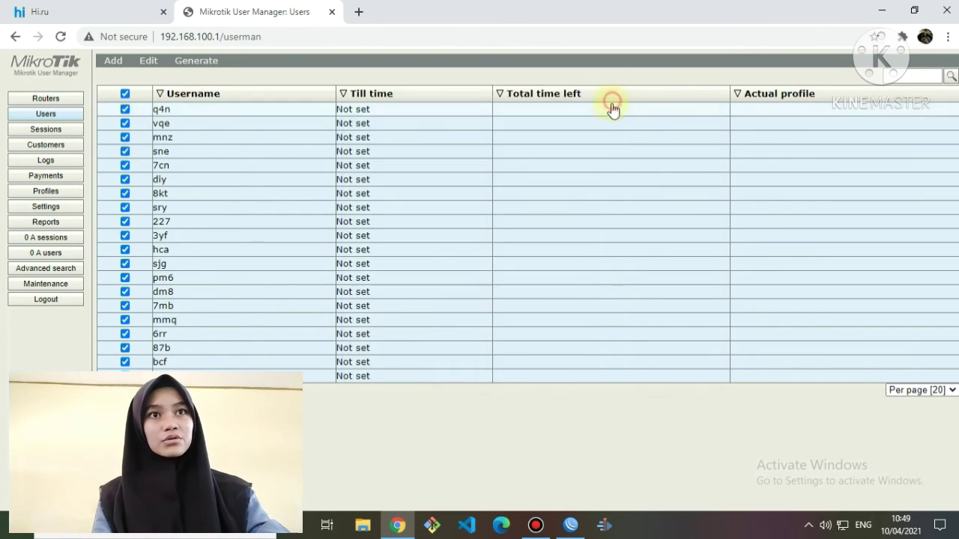
# Export the users as a CSV file and close the CSV window.
pyautogui.click(182, 62)
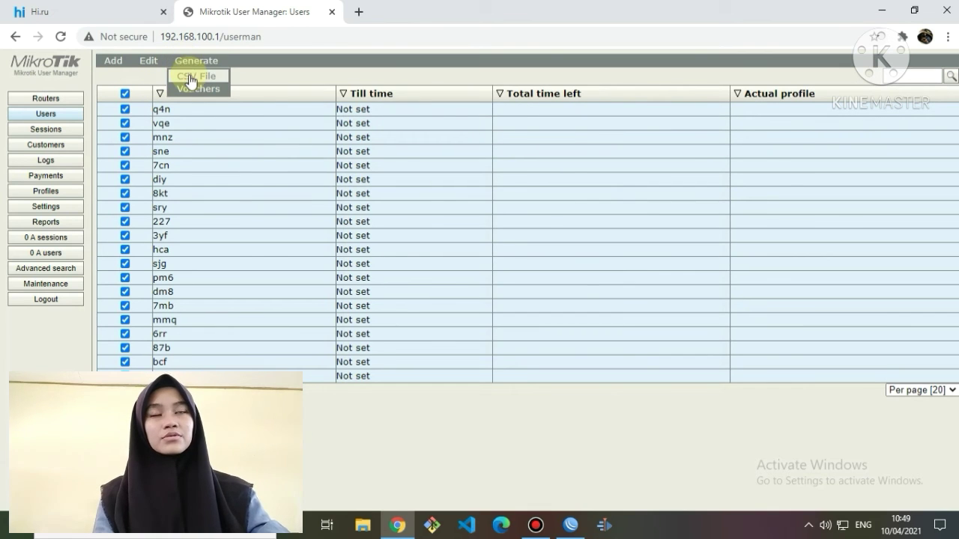
pyautogui.click(190, 75)
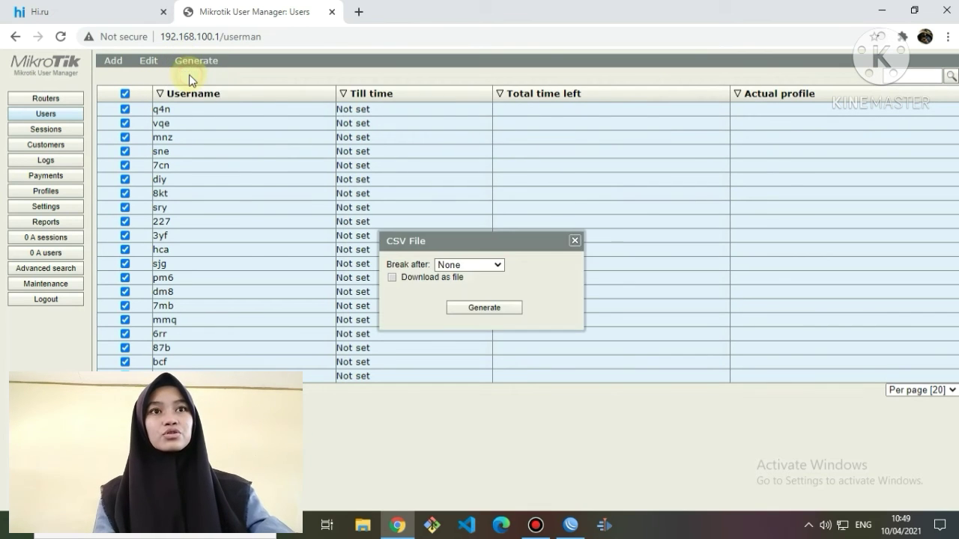
pyautogui.click(512, 307)
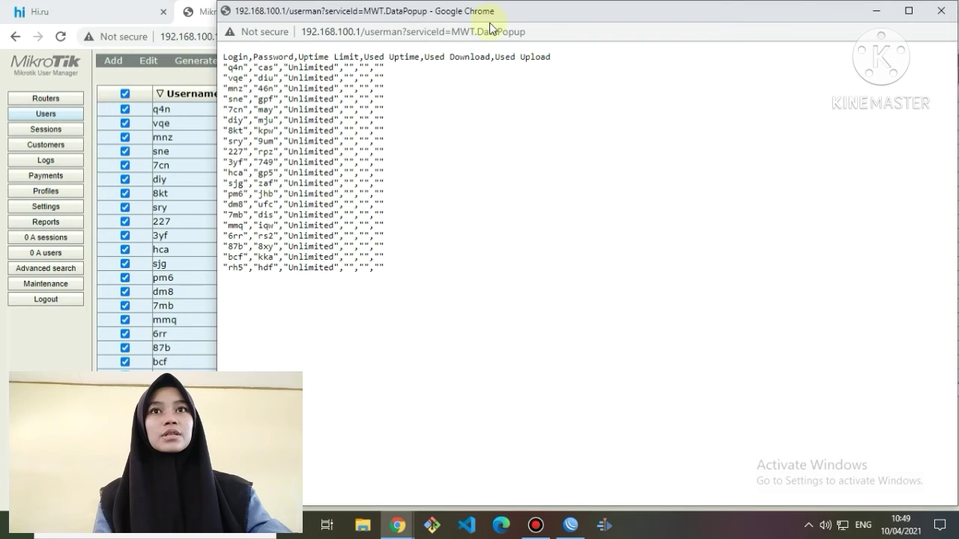
pyautogui.click(941, 10)
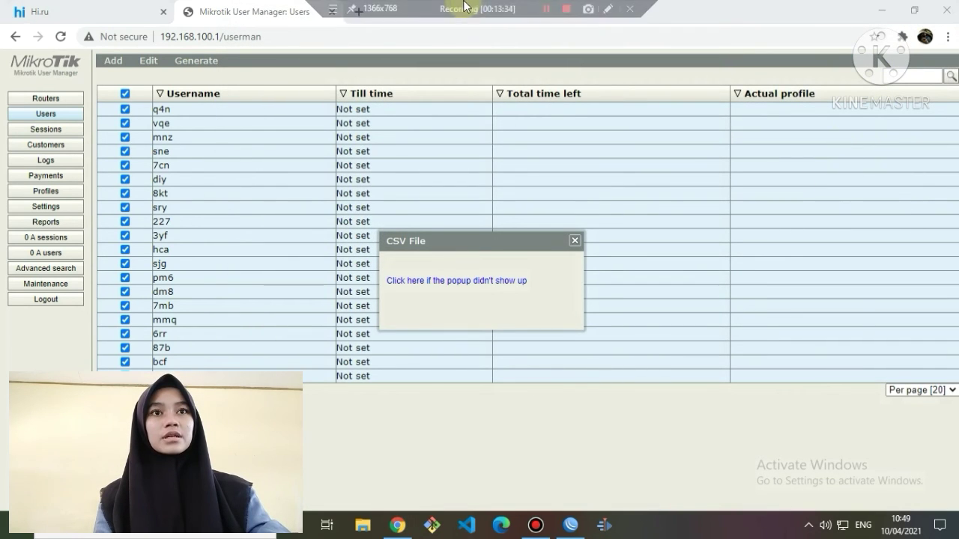
pyautogui.click(545, 18)
pyautogui.click(359, 11)
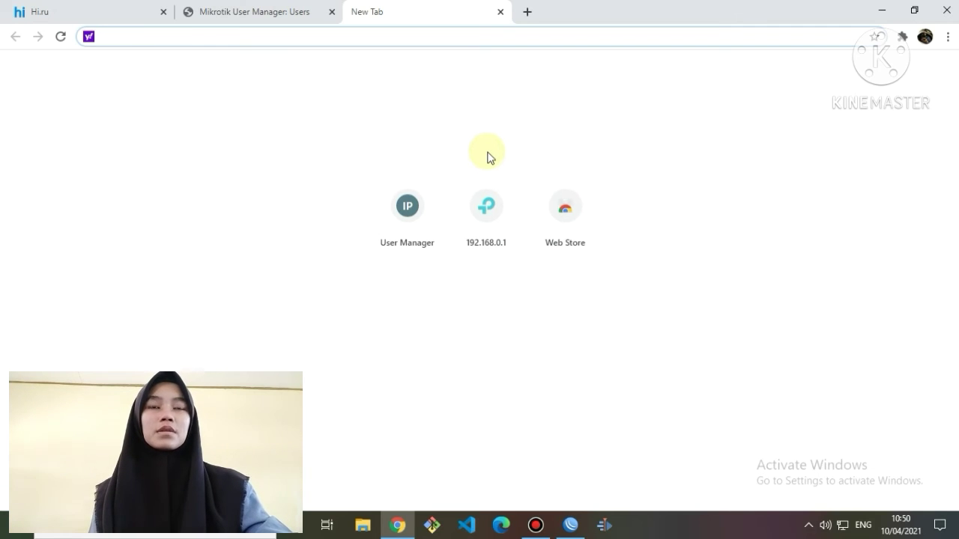
# Search the web for 'index .mp3' and open the Index of /MP3 directory listing.
pyautogui.write('index')
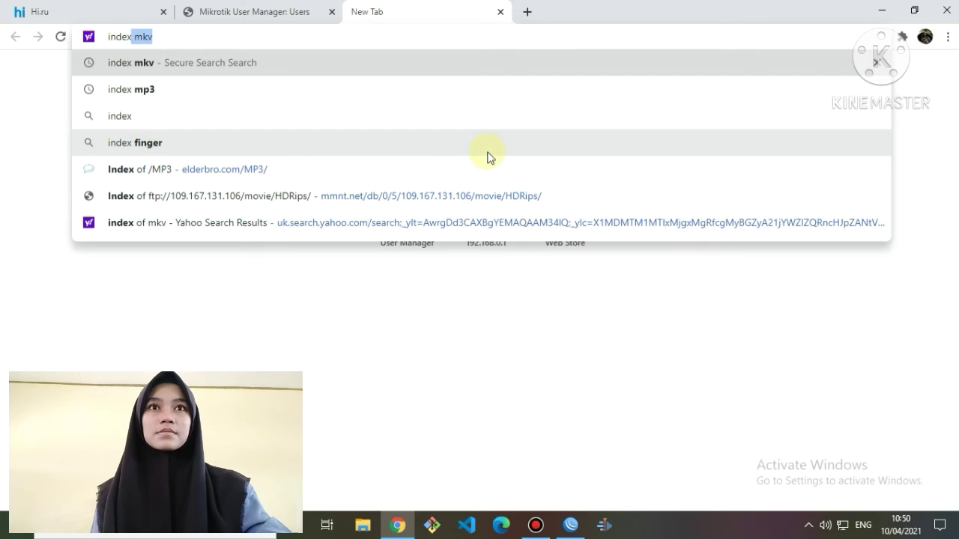
pyautogui.write(' .')
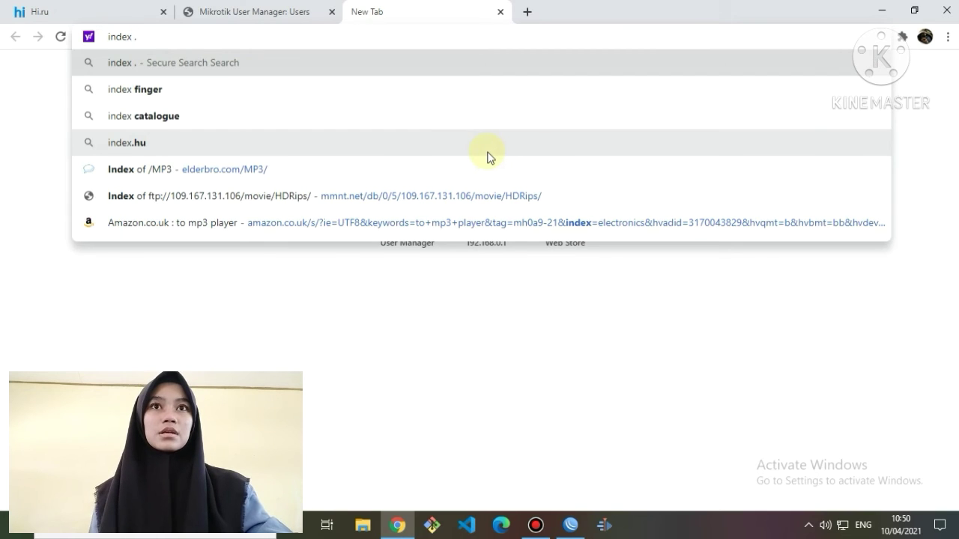
pyautogui.write('mp3')
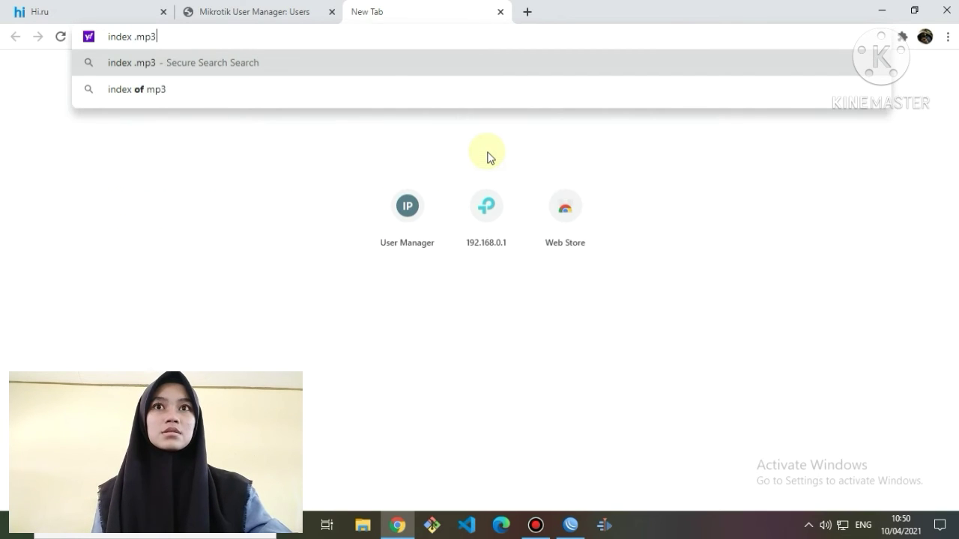
pyautogui.press('Return')
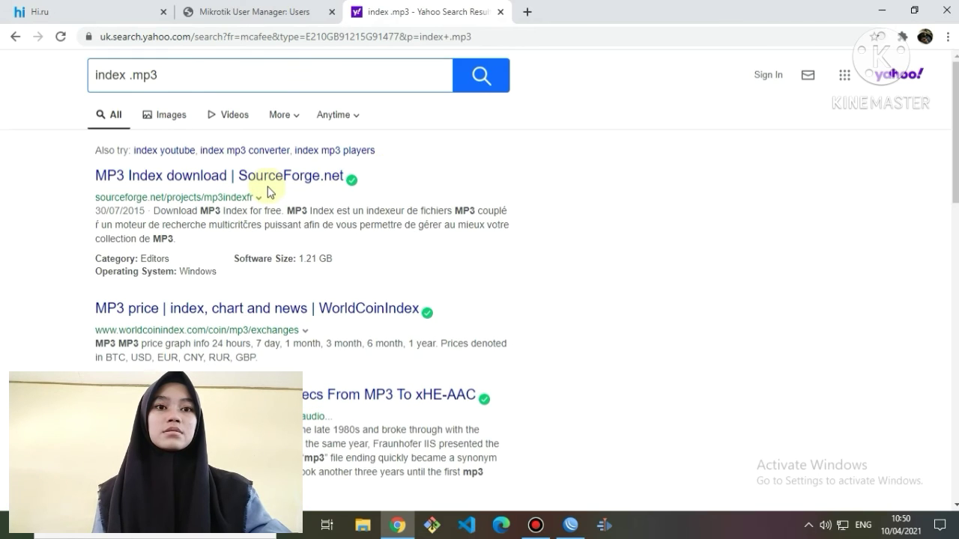
pyautogui.scroll(-4, 272, 220)
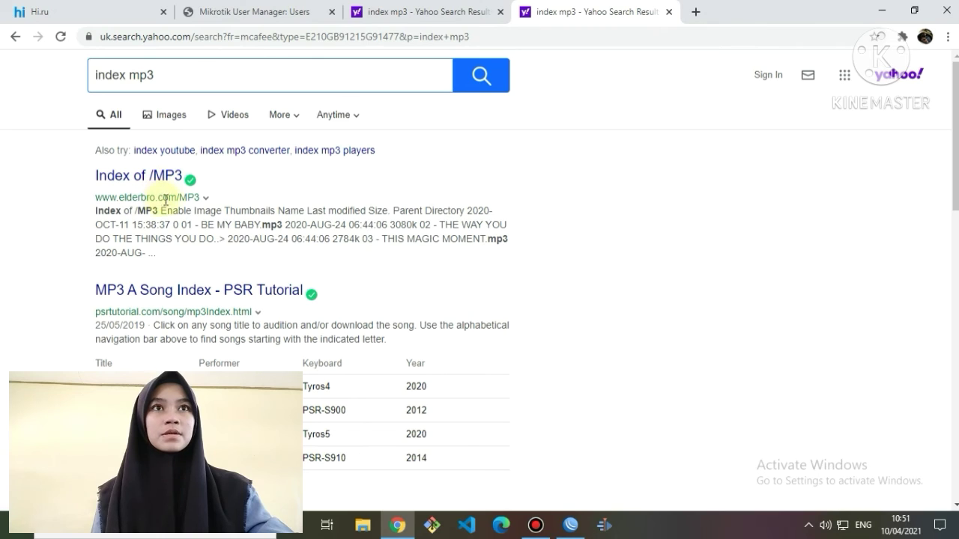
pyautogui.click(159, 180)
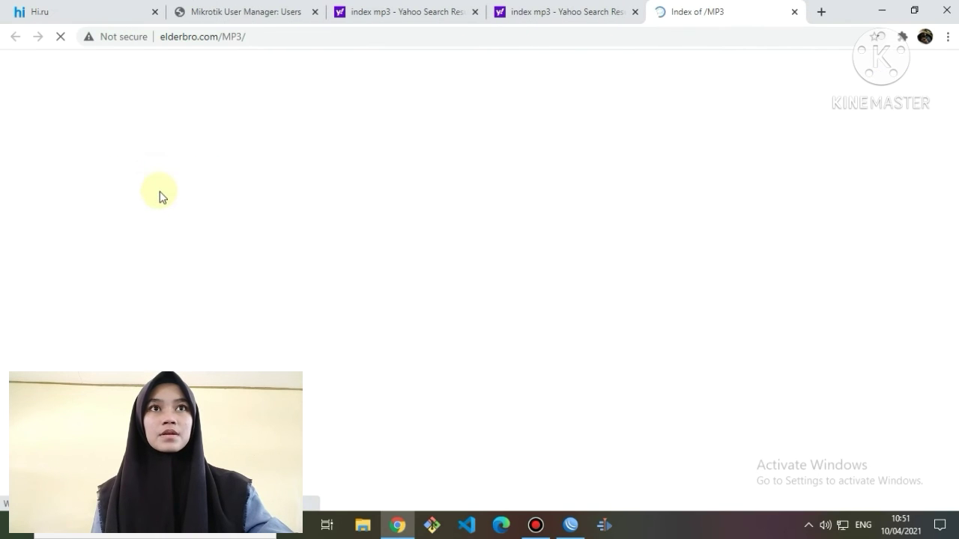
pyautogui.click(130, 206)
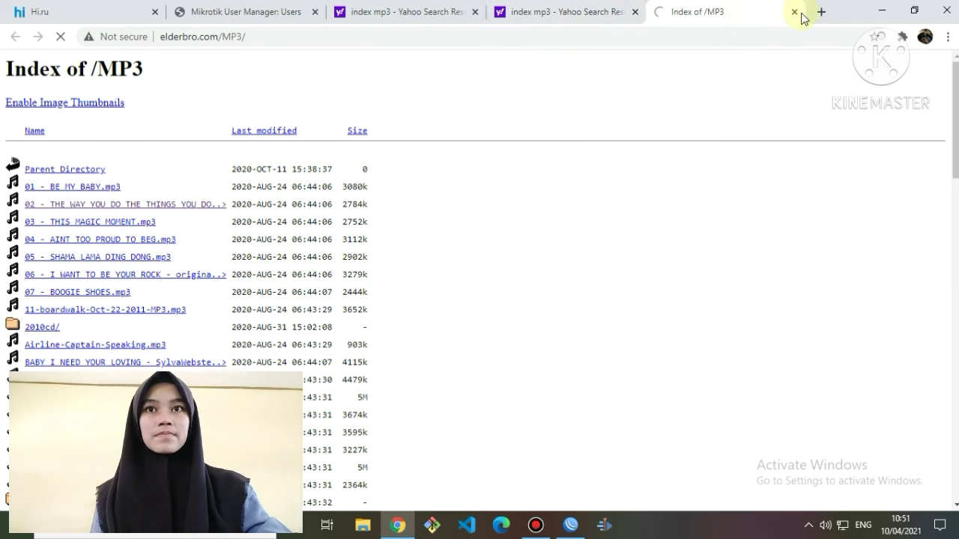
# Search for 'index mkv' and open the Index of /mkv directory listing.
pyautogui.click(596, 39)
pyautogui.write('index mp3')
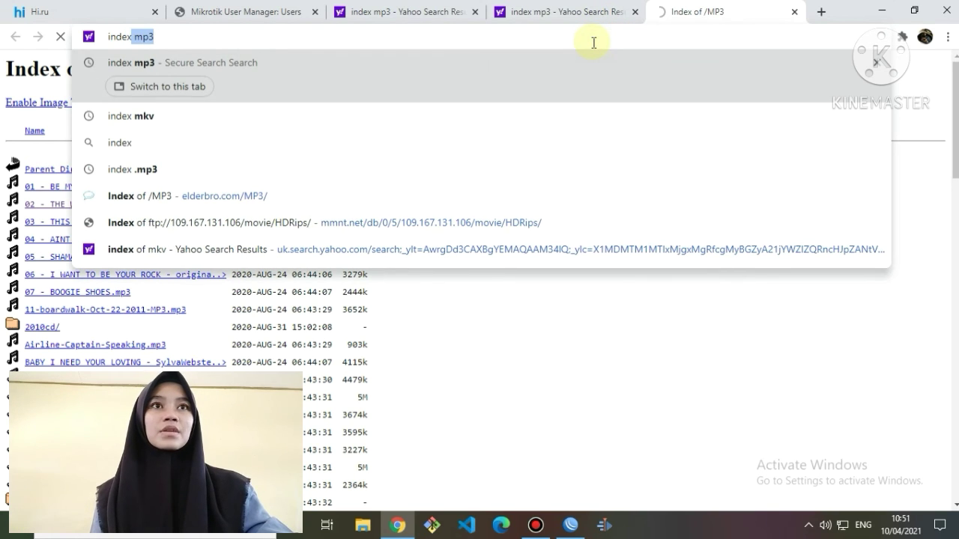
pyautogui.click(581, 118)
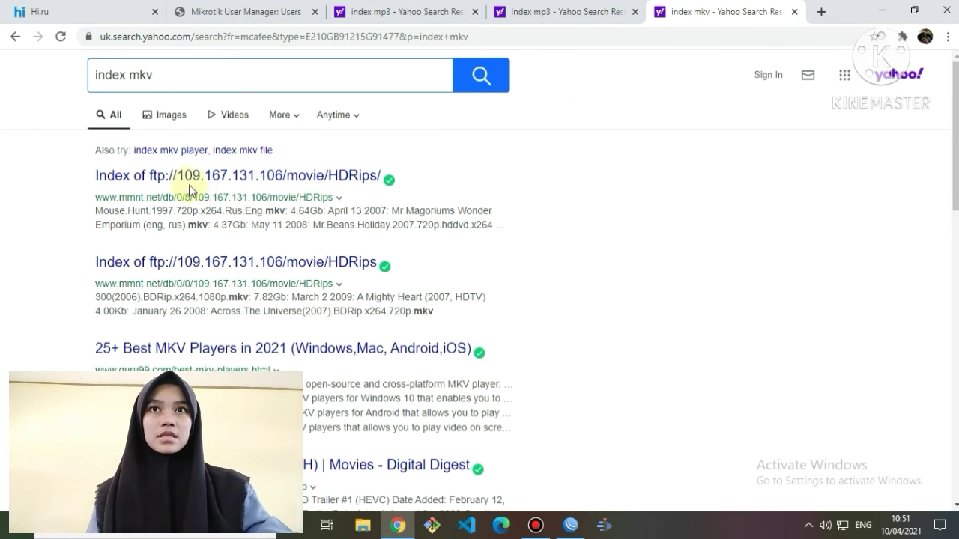
pyautogui.click(189, 180)
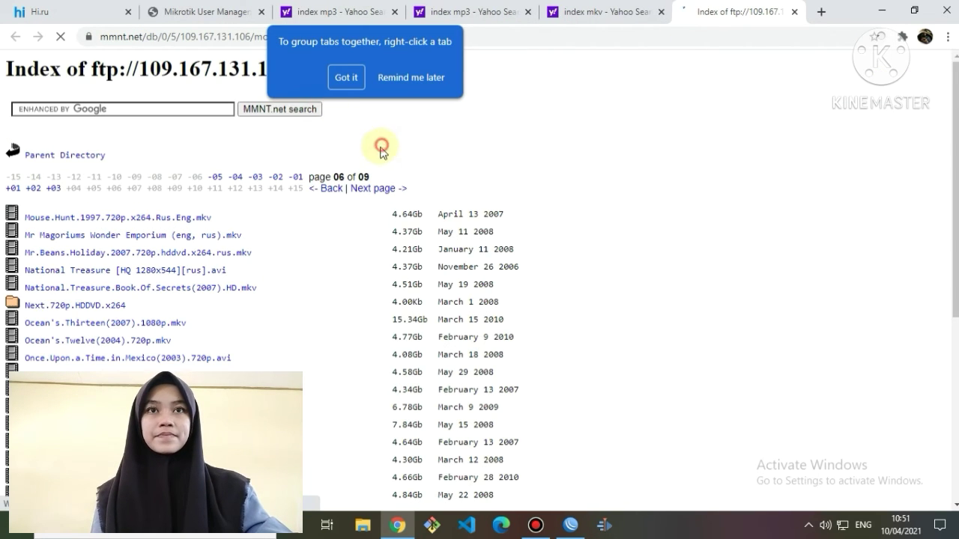
pyautogui.click(104, 254)
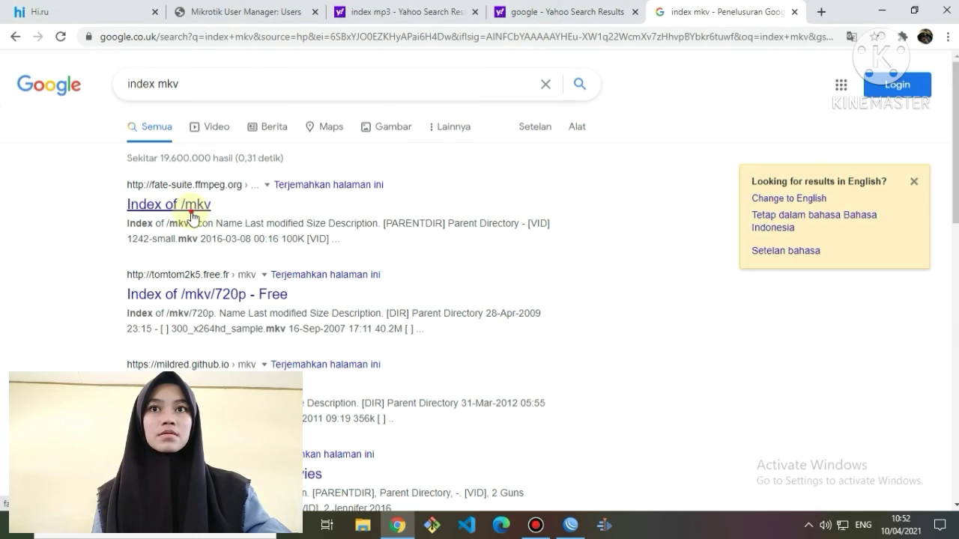
pyautogui.click(191, 209)
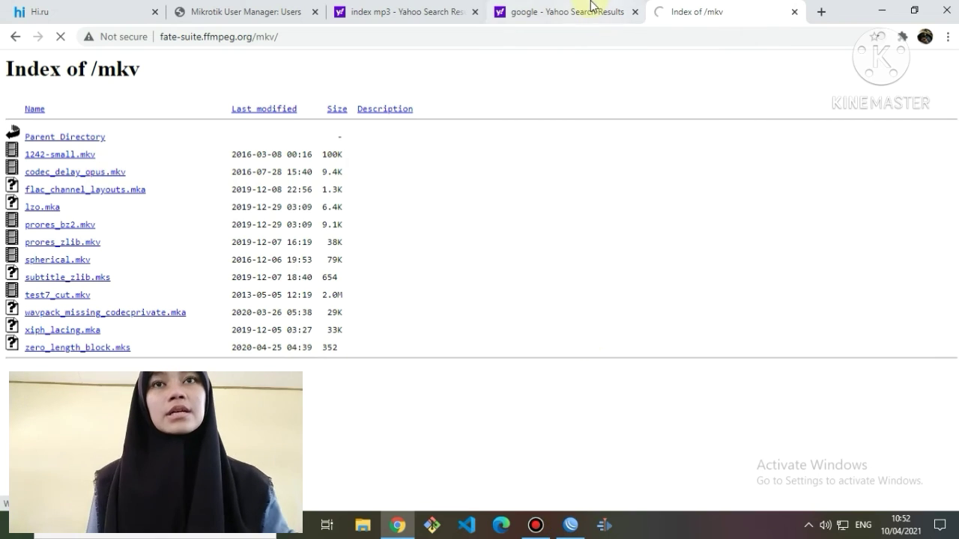
# Go to linux.org in the same tab.
pyautogui.click(589, 33)
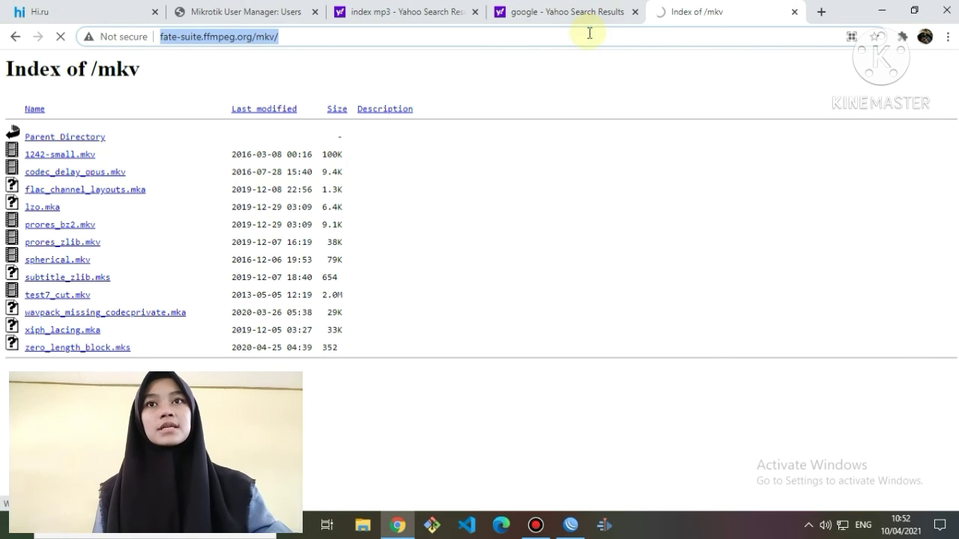
pyautogui.write('linu')
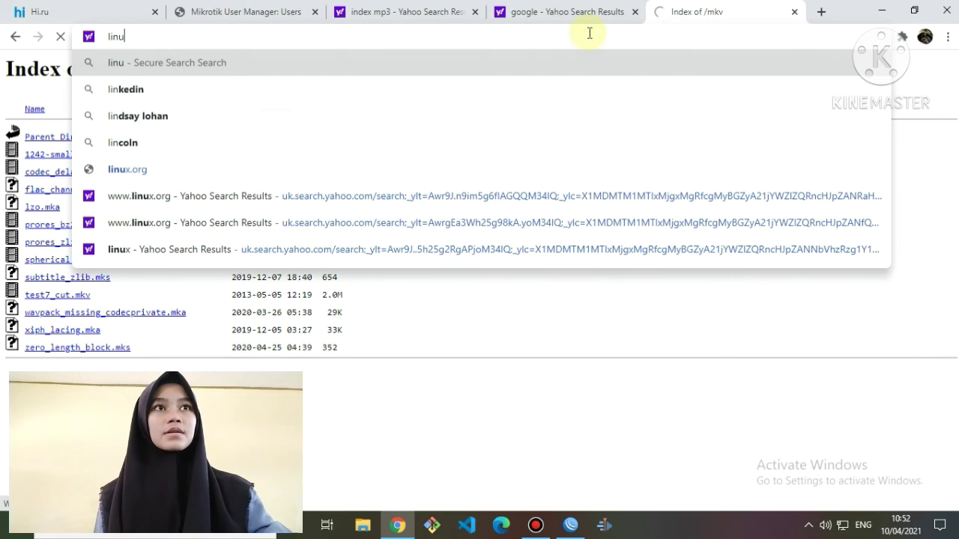
pyautogui.write('x.')
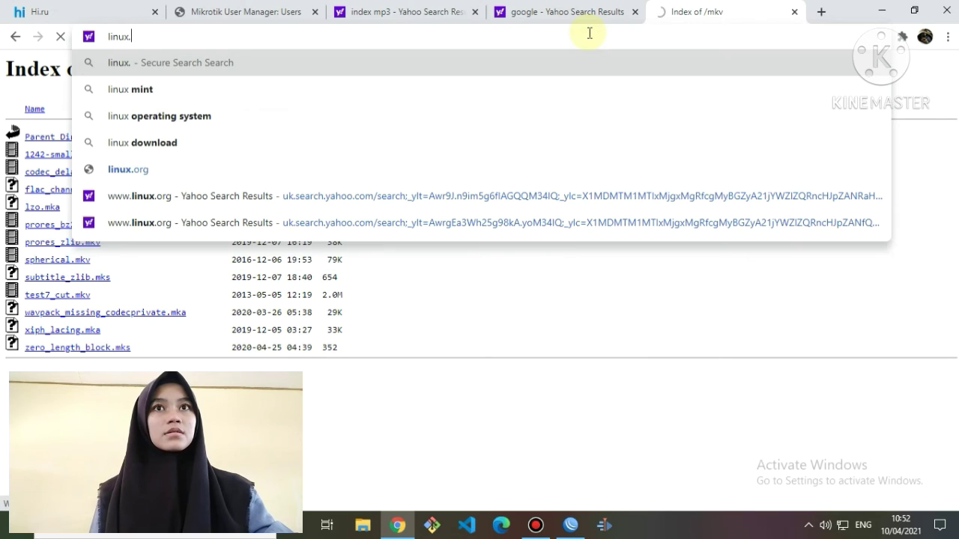
pyautogui.write('org')
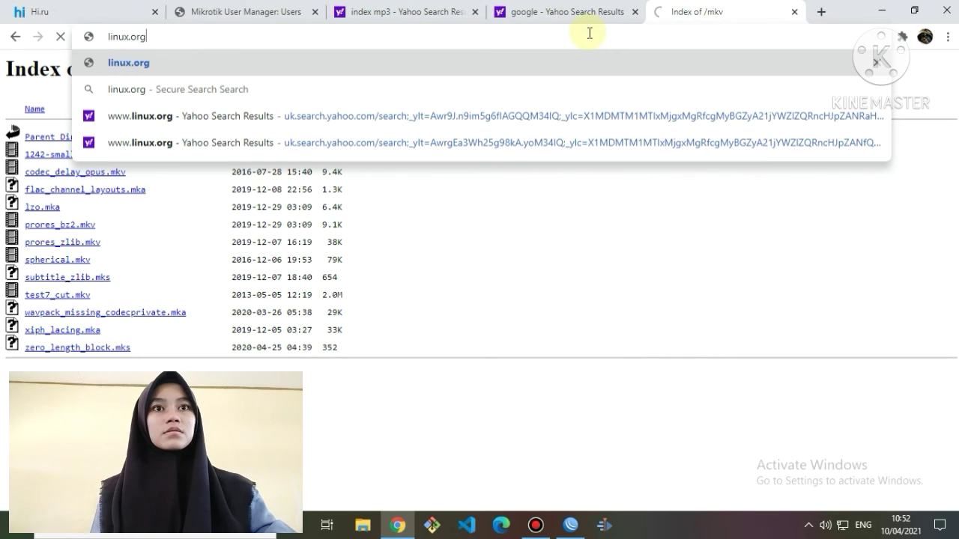
pyautogui.press('Return')
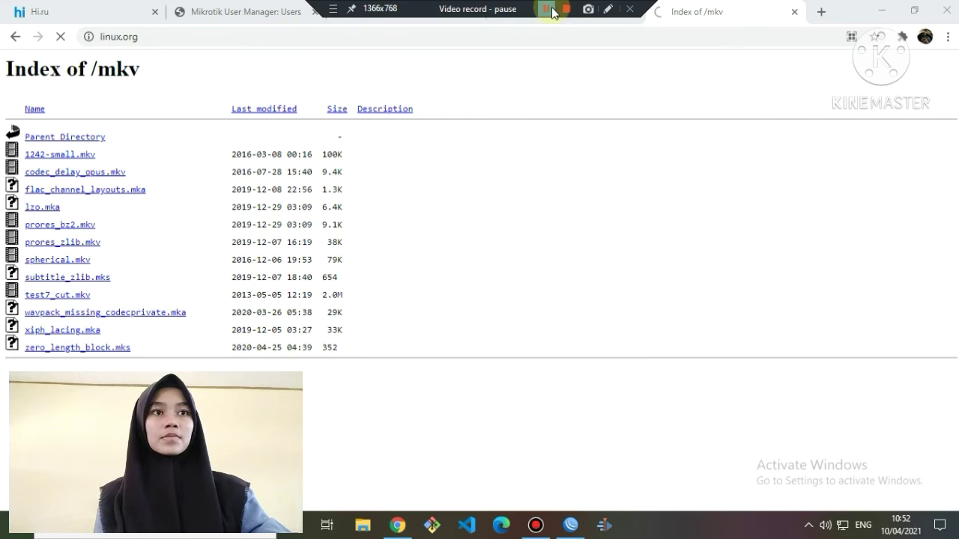
# Check the traffic counters on the block linux, mp3 and mkv firewall rules, then close Firewall.
pyautogui.click(541, 8)
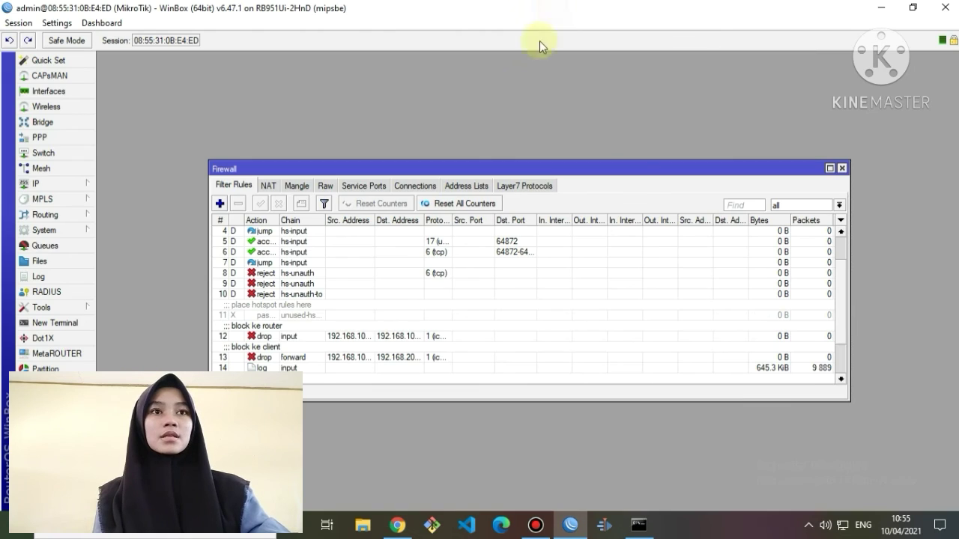
pyautogui.click(36, 184)
pyautogui.click(113, 260)
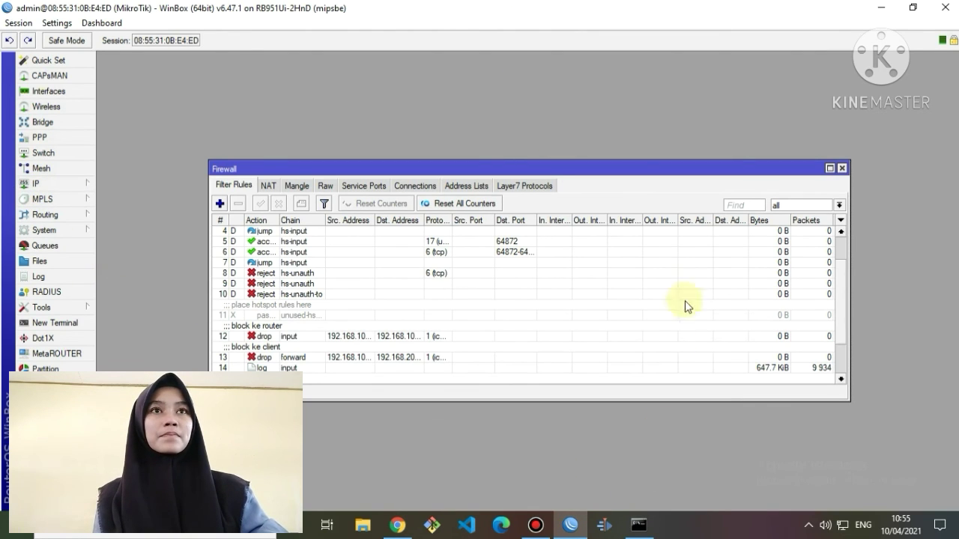
pyautogui.scroll(-2, 685, 292)
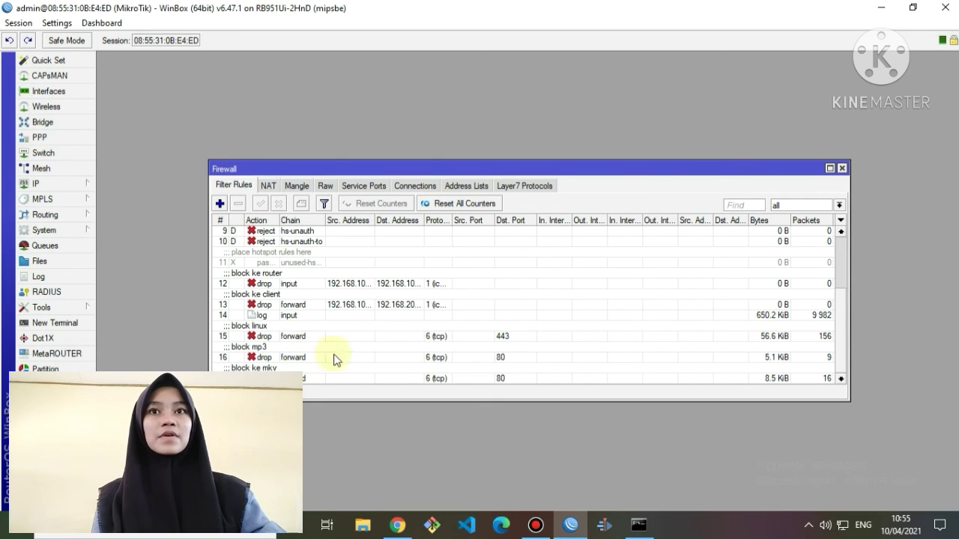
pyautogui.click(842, 169)
pyautogui.moveTo(538, 6)
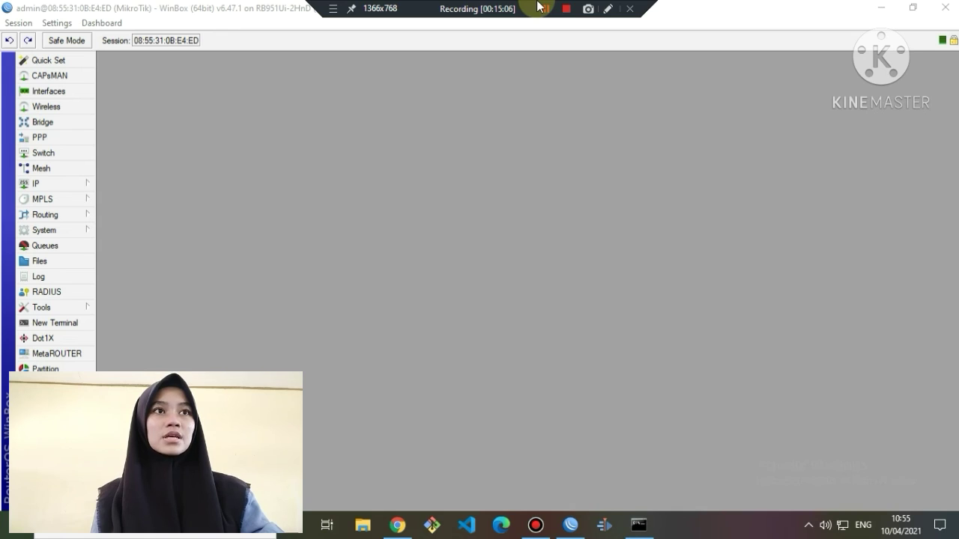
pyautogui.click(544, 9)
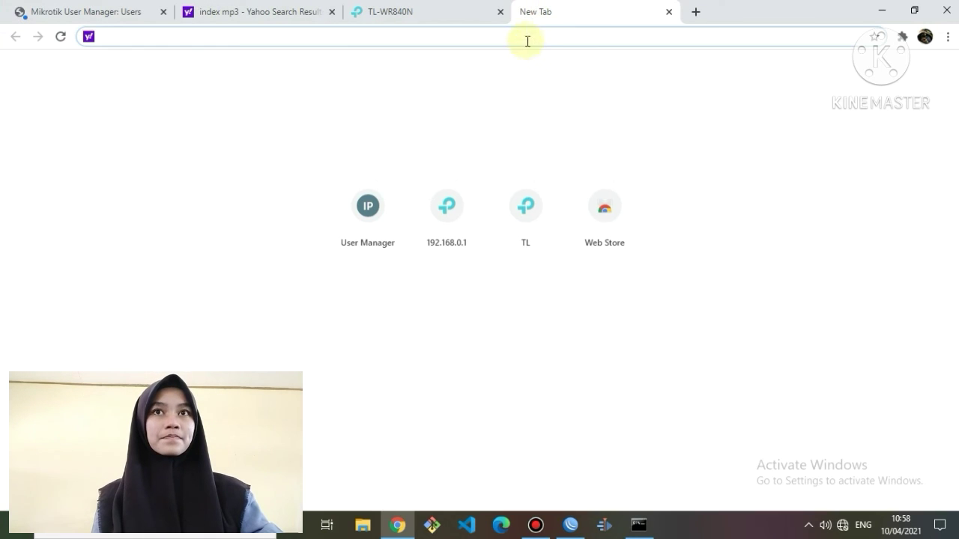
# Log in to the TL-WR840N admin page and decline saving the password in Chrome.
pyautogui.click(440, 16)
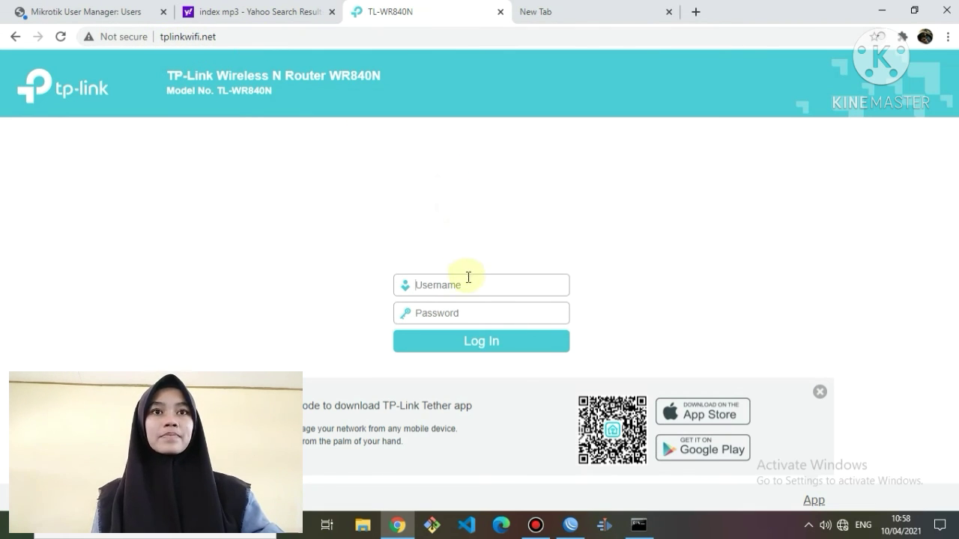
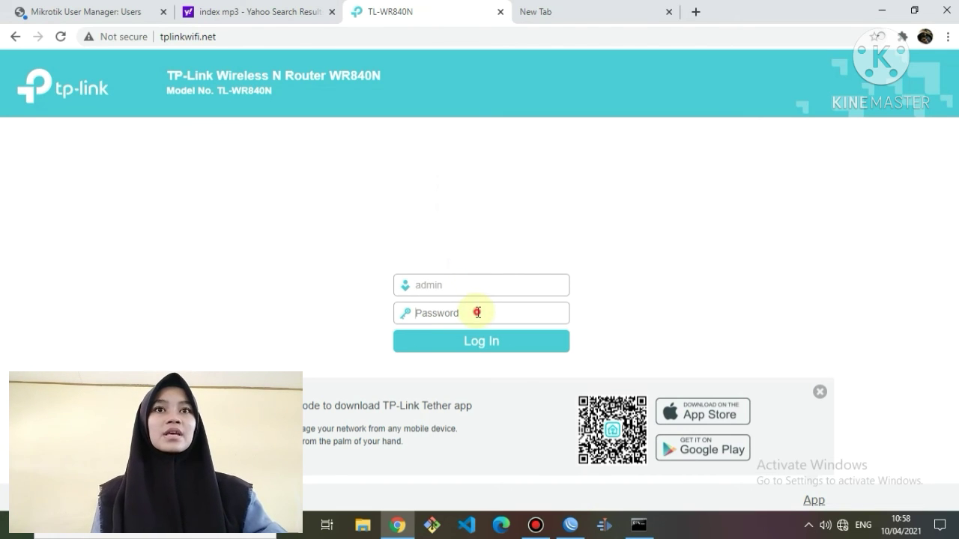
pyautogui.click(480, 314)
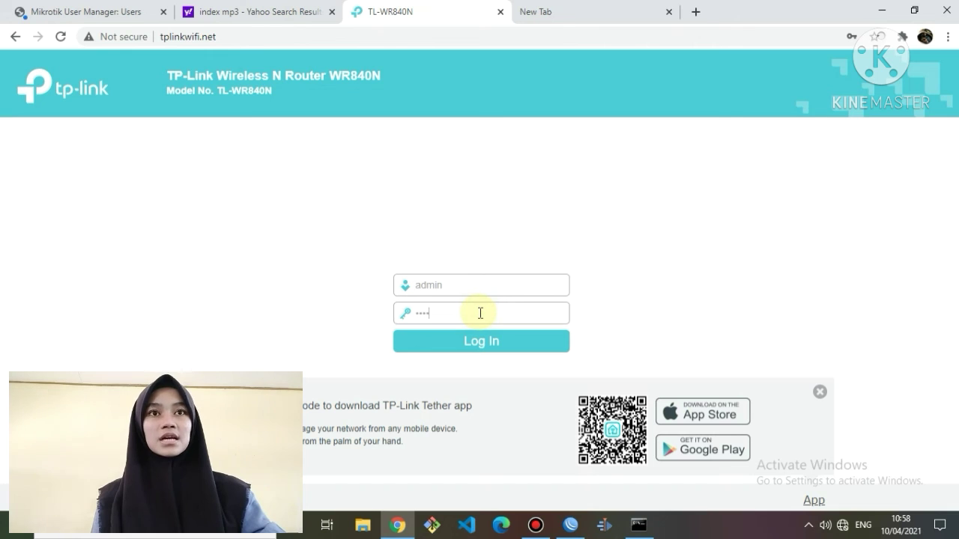
pyautogui.click(481, 342)
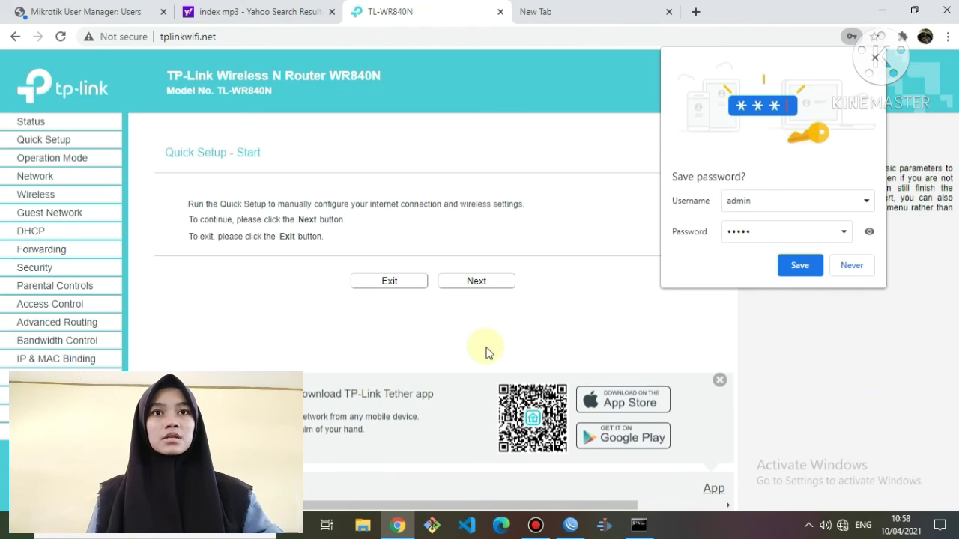
pyautogui.click(849, 265)
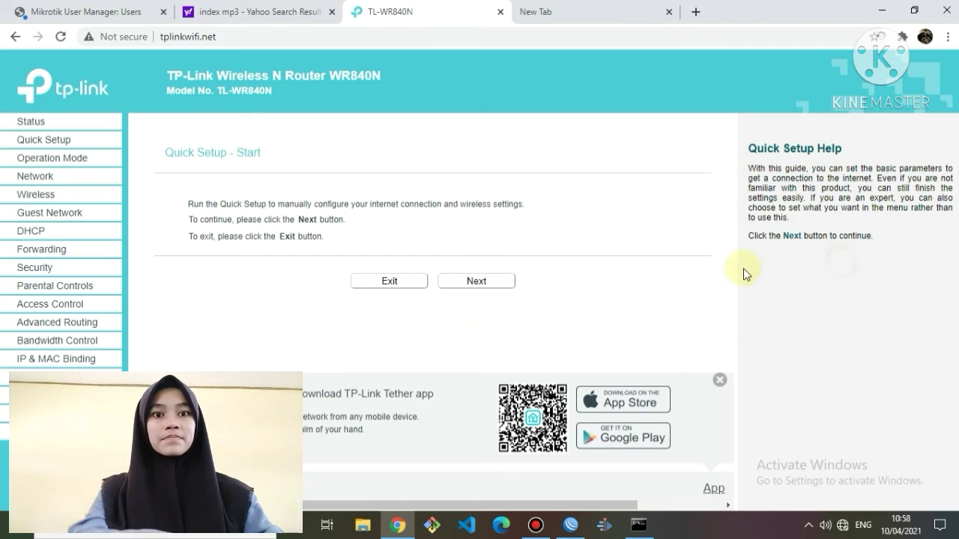
# Start Quick Setup with Access Point as the operation mode.
pyautogui.click(496, 284)
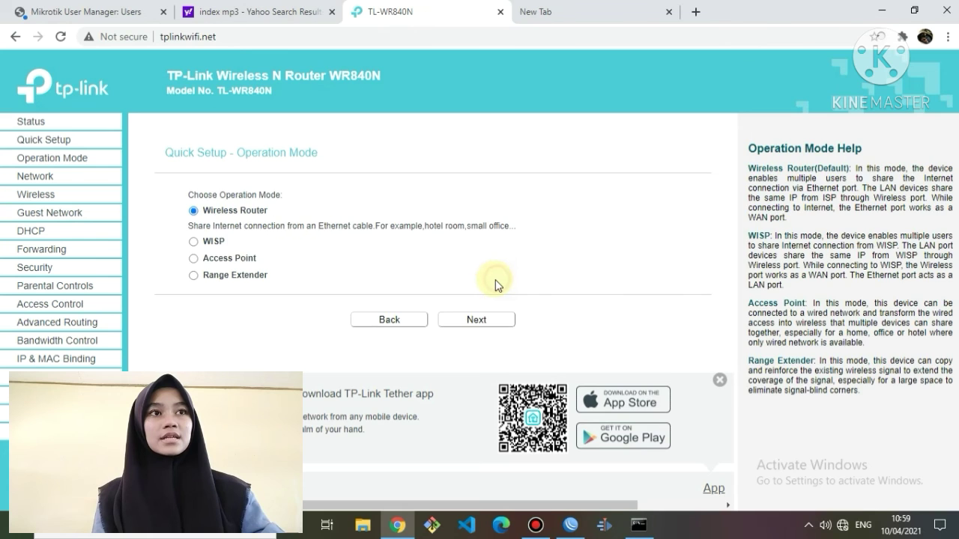
pyautogui.click(193, 262)
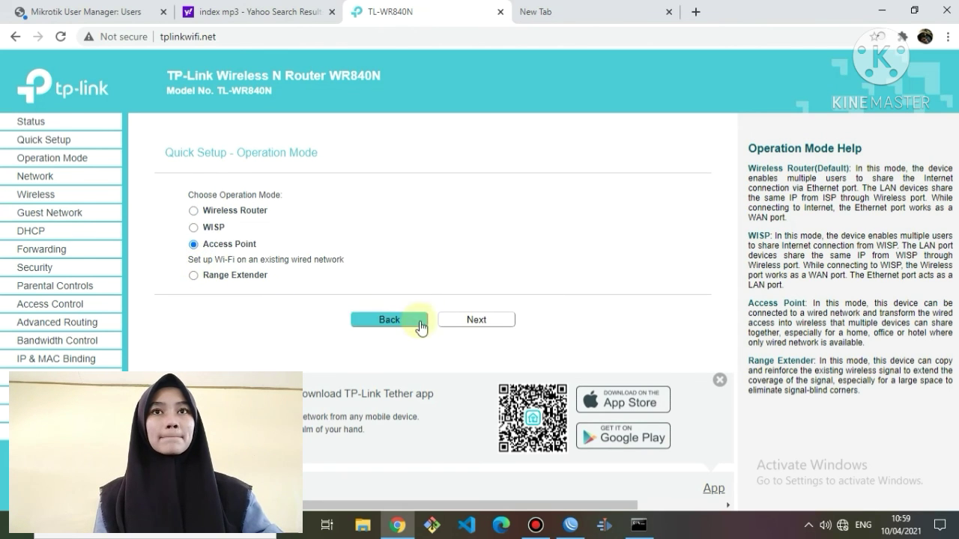
pyautogui.click(464, 323)
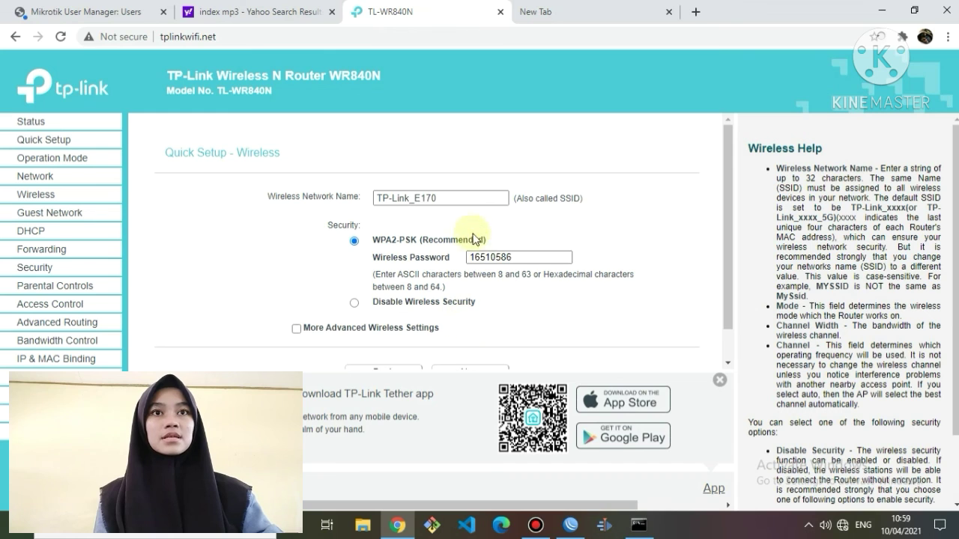
# Rename the wireless network from TP-Link_E170 to lulu@proxyukk and disable wireless security.
pyautogui.moveTo(466, 198); pyautogui.dragTo(330, 240)
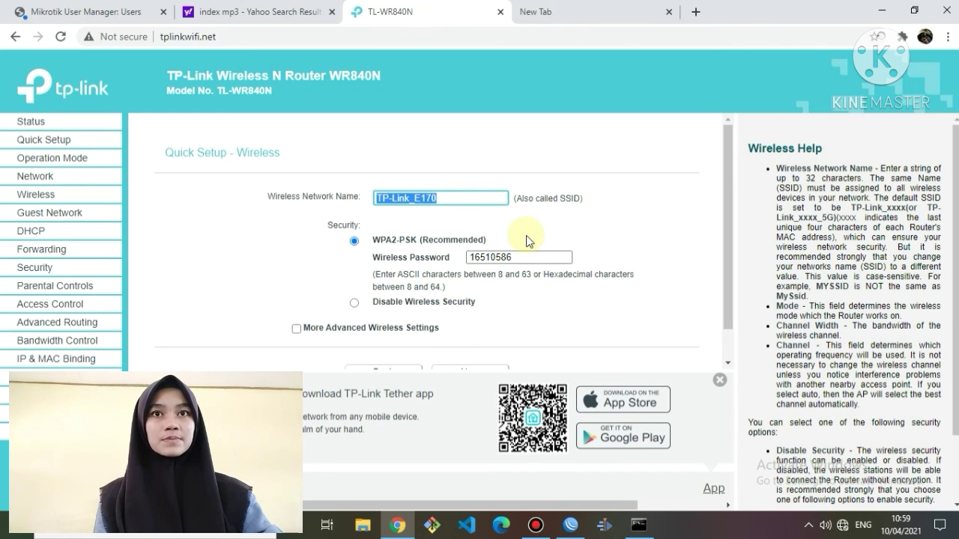
pyautogui.press('BackSpace')
pyautogui.write('lulu')
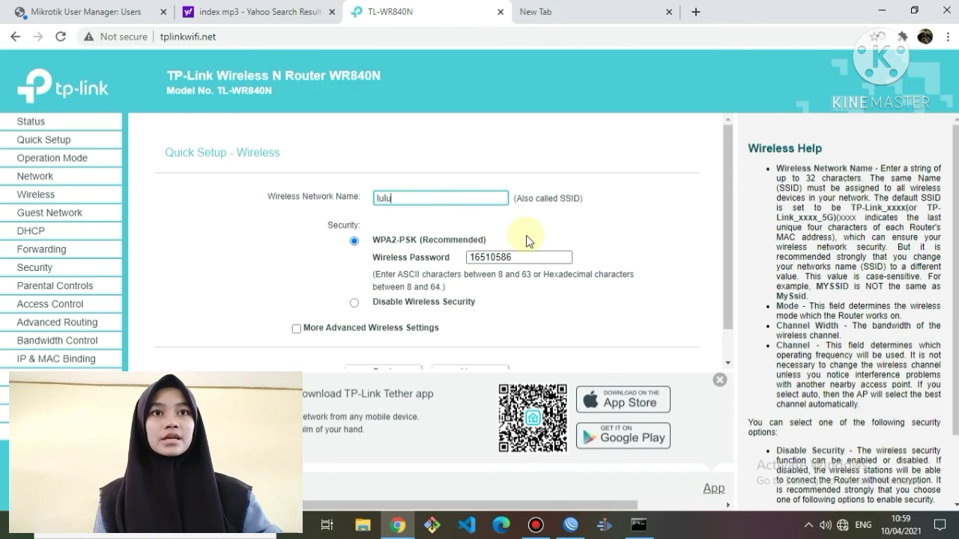
pyautogui.write('@p')
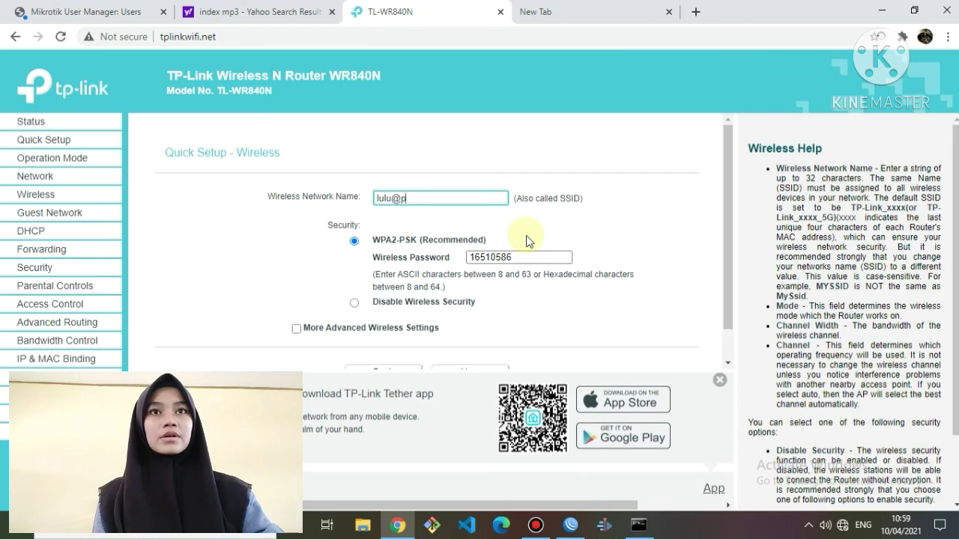
pyautogui.write('roxy')
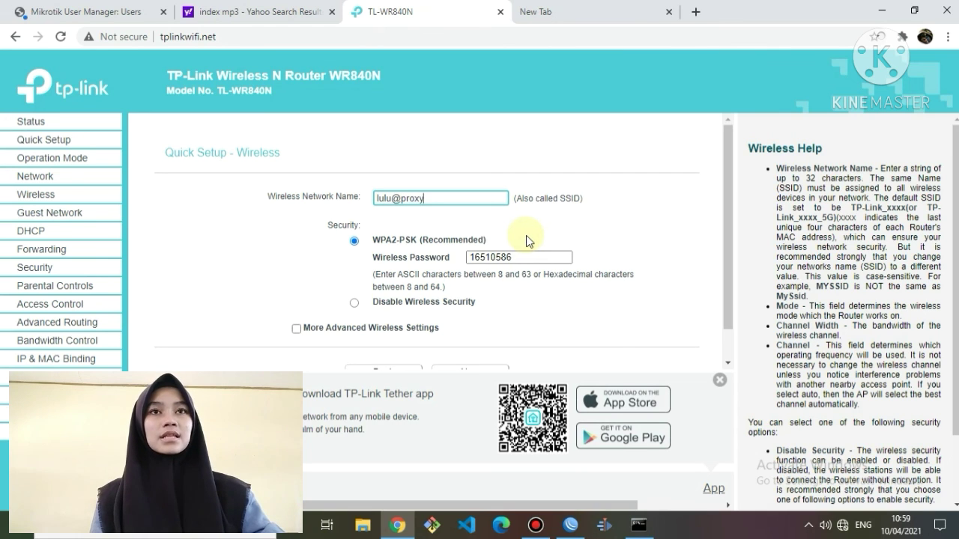
pyautogui.write('ukk')
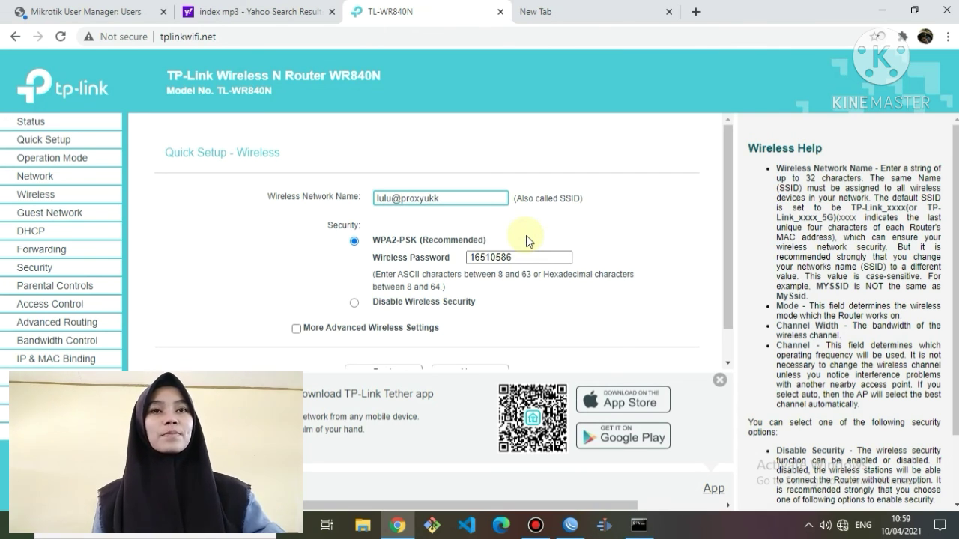
pyautogui.click(407, 304)
pyautogui.click(354, 304)
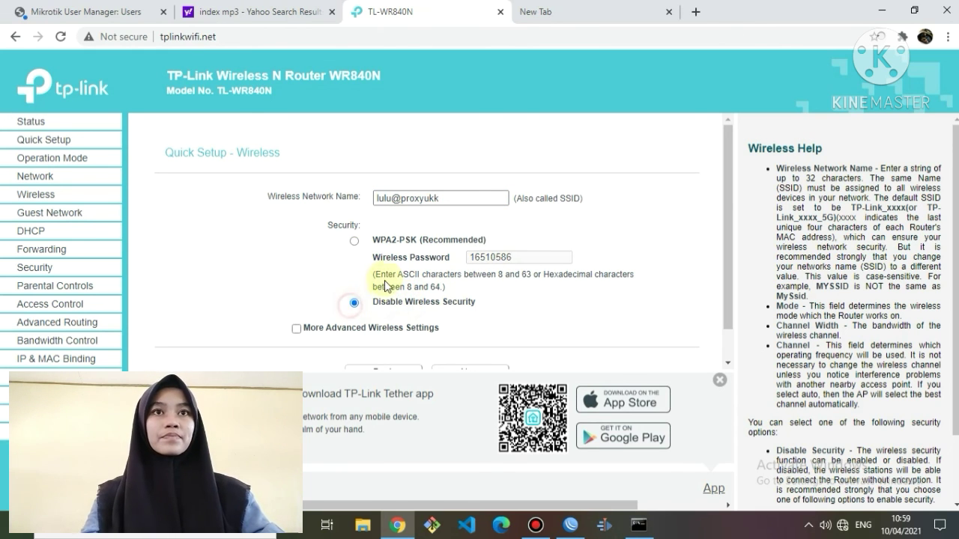
pyautogui.scroll(-1, 385, 278)
pyautogui.click(461, 346)
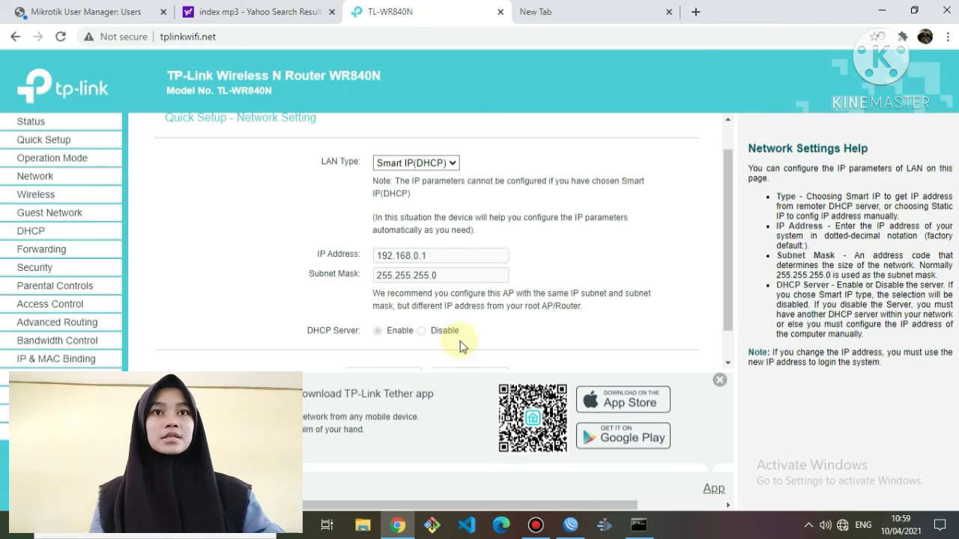
# Set static LAN IP 192.168.200.100 with mask 255.255.255.0, disable DHCP, and finish setup.
pyautogui.click(441, 164)
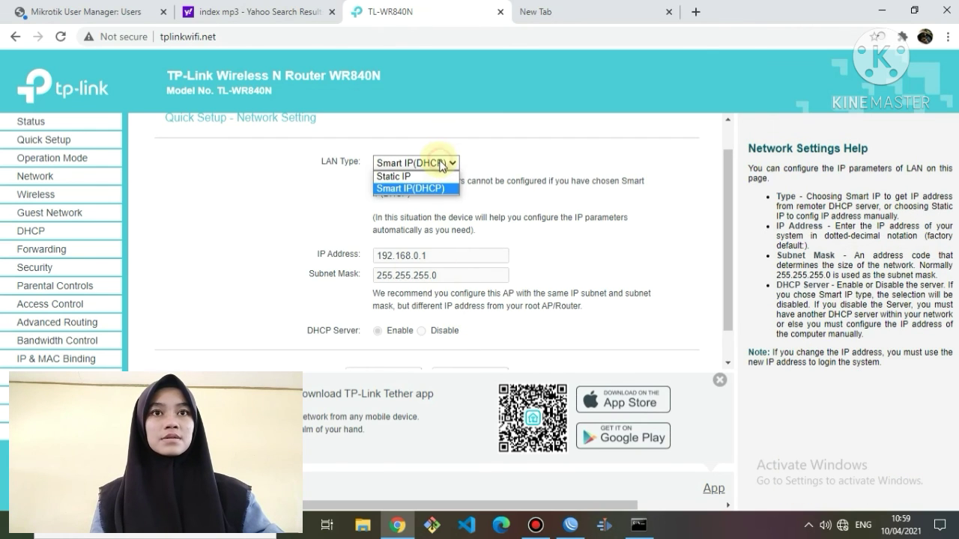
pyautogui.click(439, 178)
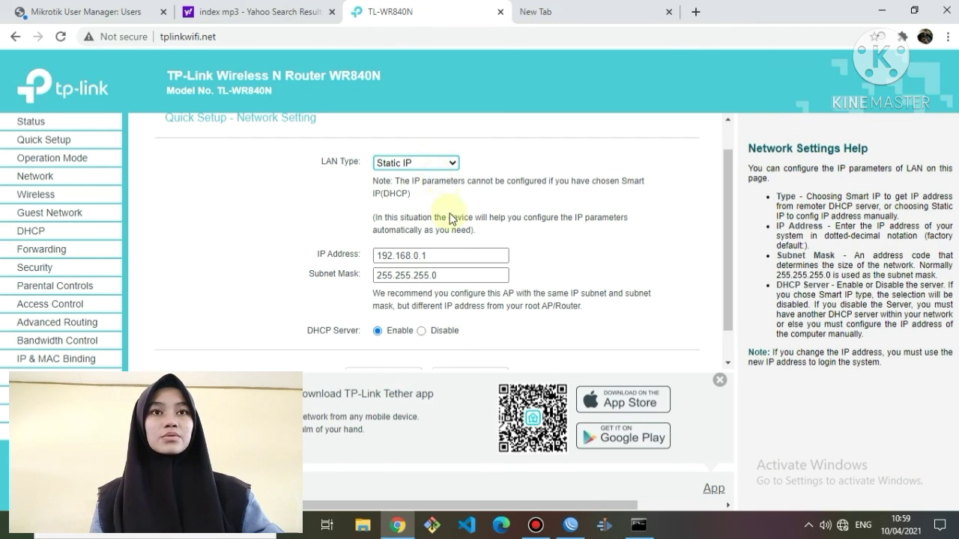
pyautogui.click(461, 256)
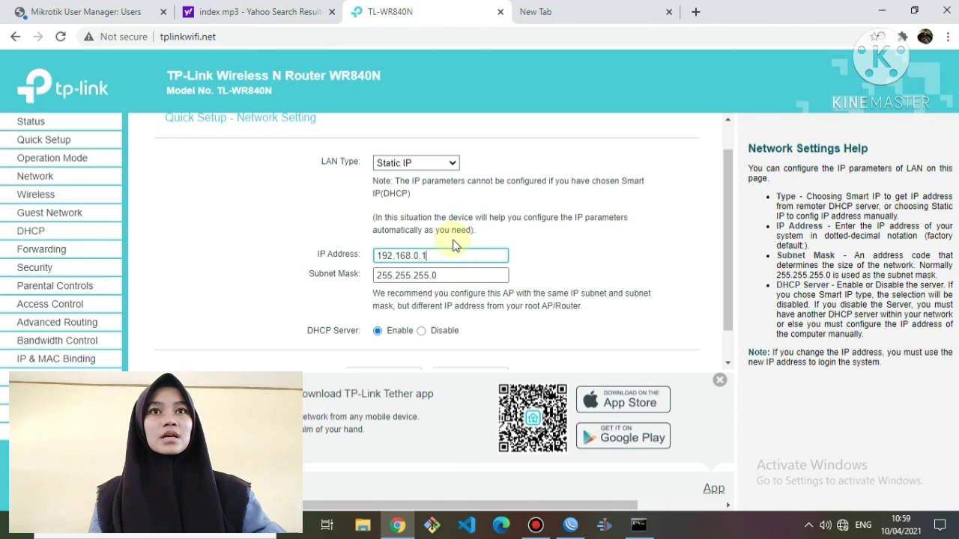
pyautogui.press('BackSpace')
pyautogui.press('BackSpace')
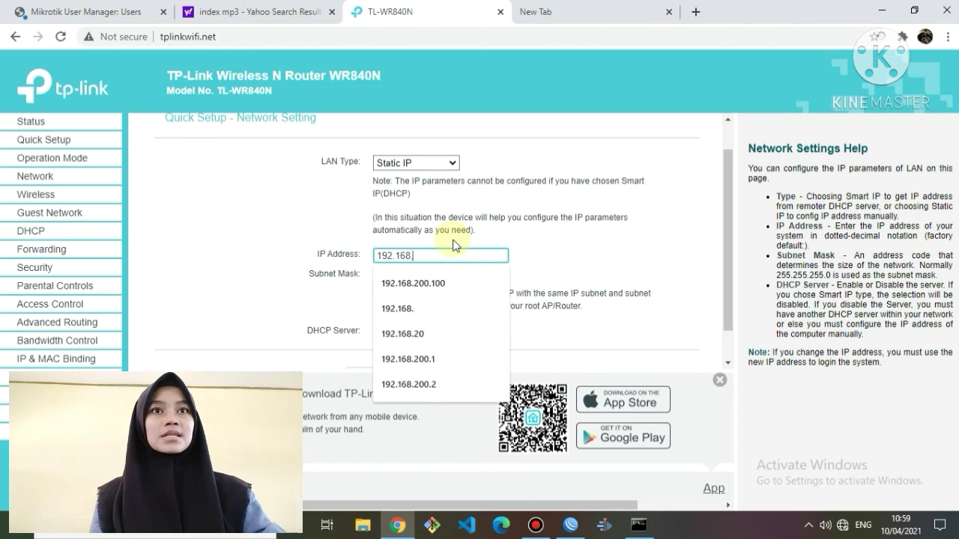
pyautogui.click(458, 283)
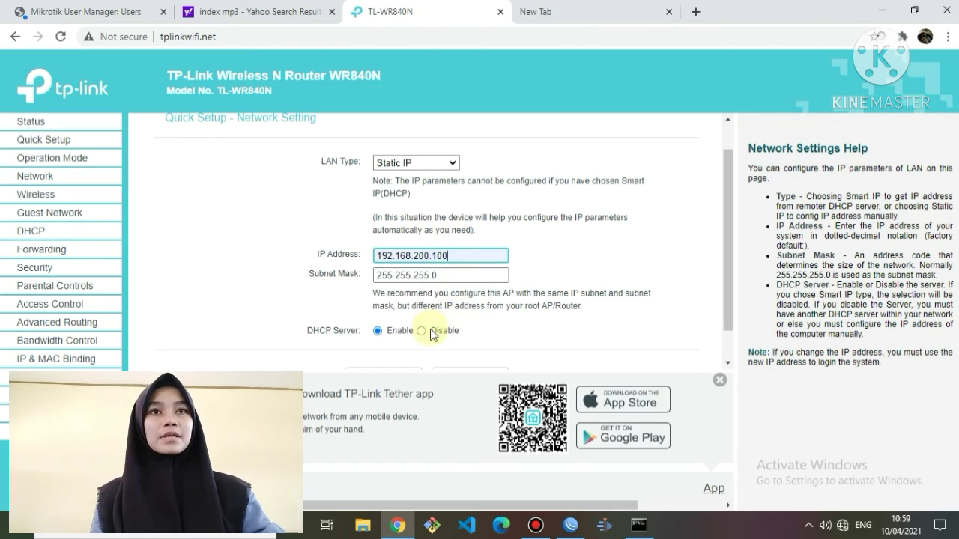
pyautogui.scroll(-1, 432, 334)
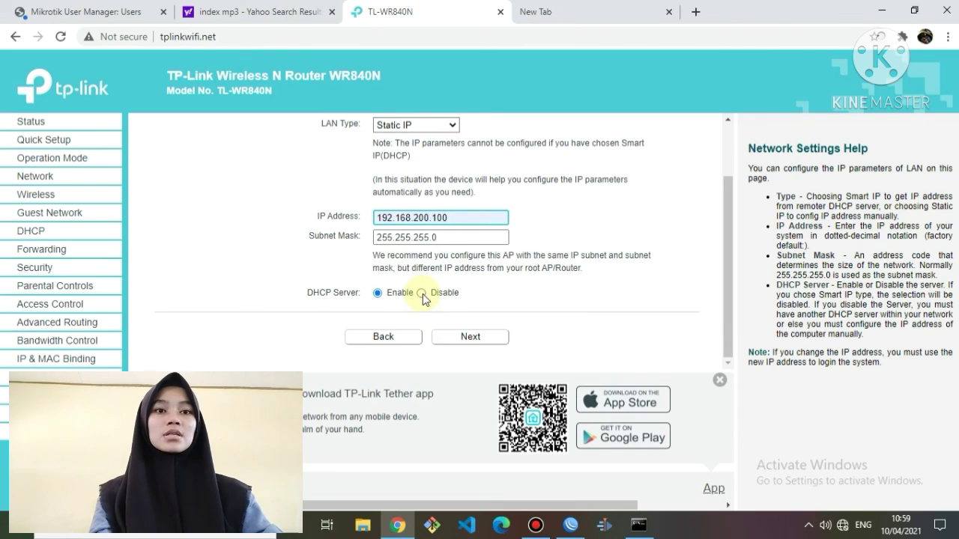
pyautogui.click(421, 293)
pyautogui.click(452, 337)
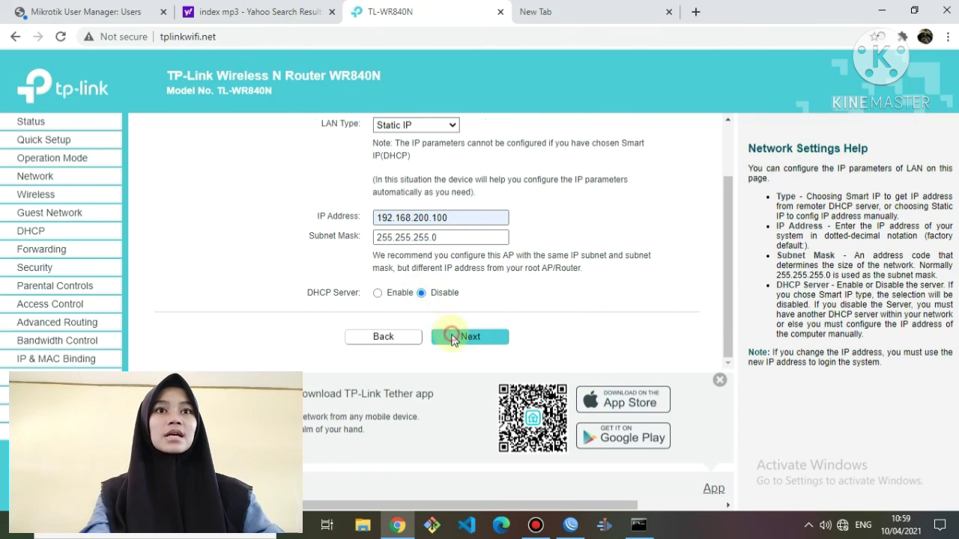
pyautogui.scroll(-3, 439, 322)
pyautogui.click(454, 338)
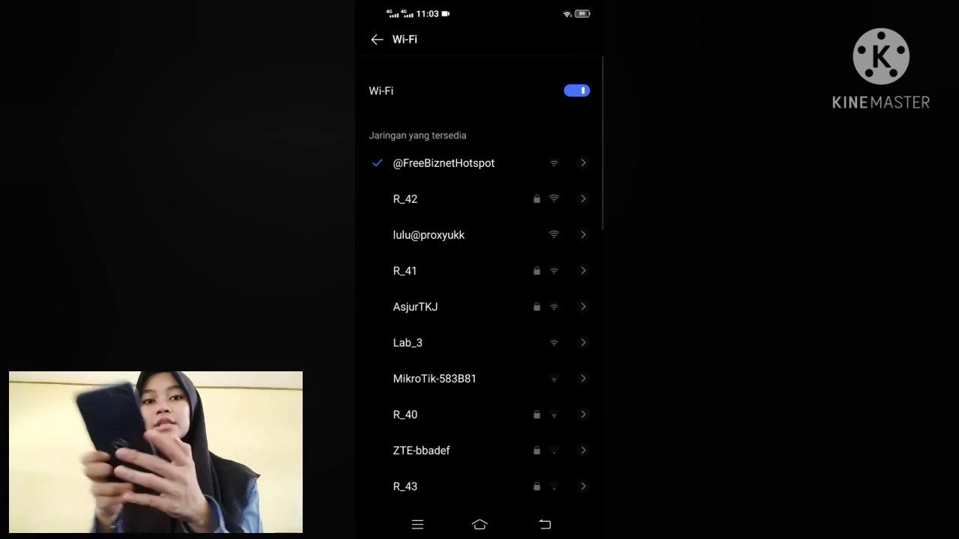
# Connect the phone to lulu@proxyukk and open the hotspot sign-in page.
pyautogui.click(428, 235)
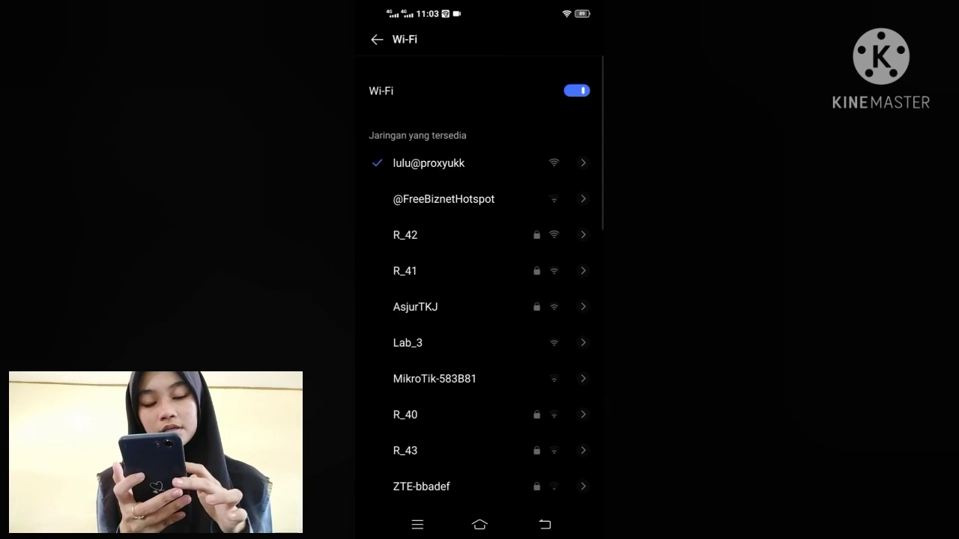
pyautogui.moveTo(424, 81); pyautogui.dragTo(419, 286)
pyautogui.click(392, 222)
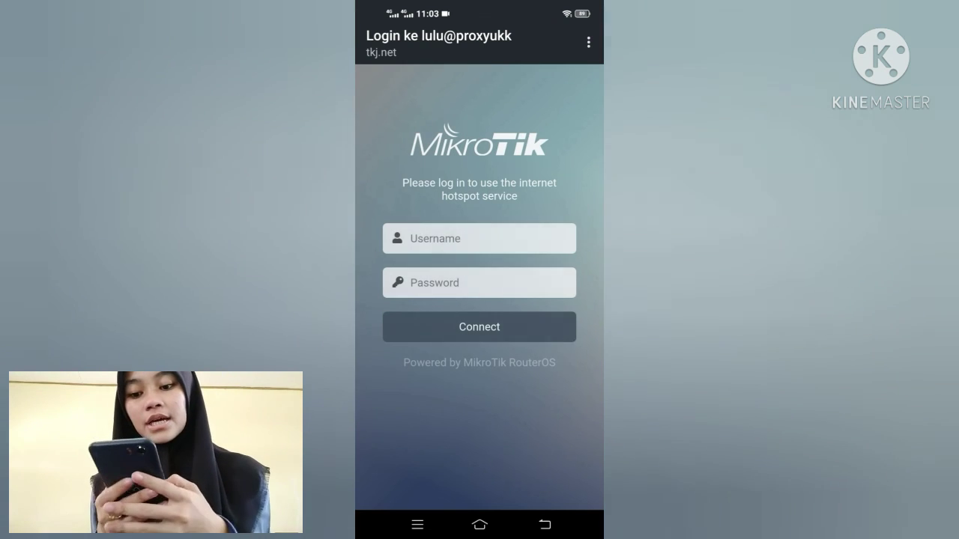
# Enter a generated user's username and password on the hotspot login and submit.
pyautogui.click(480, 238)
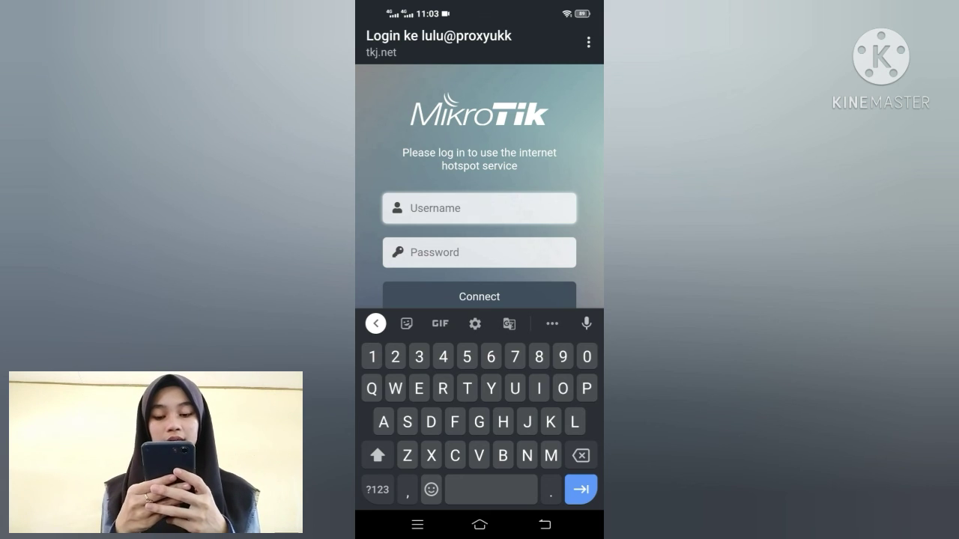
pyautogui.click(377, 456)
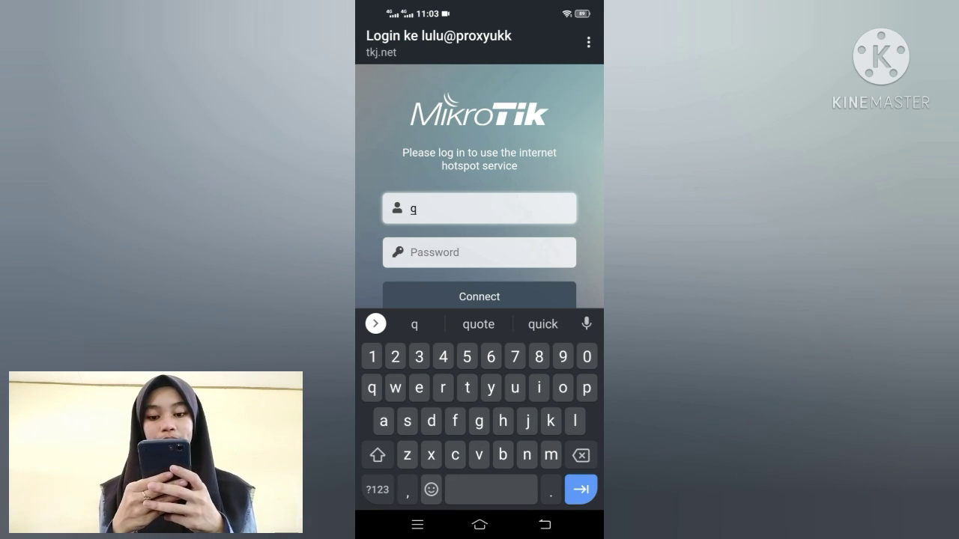
pyautogui.click(377, 491)
pyautogui.click(377, 495)
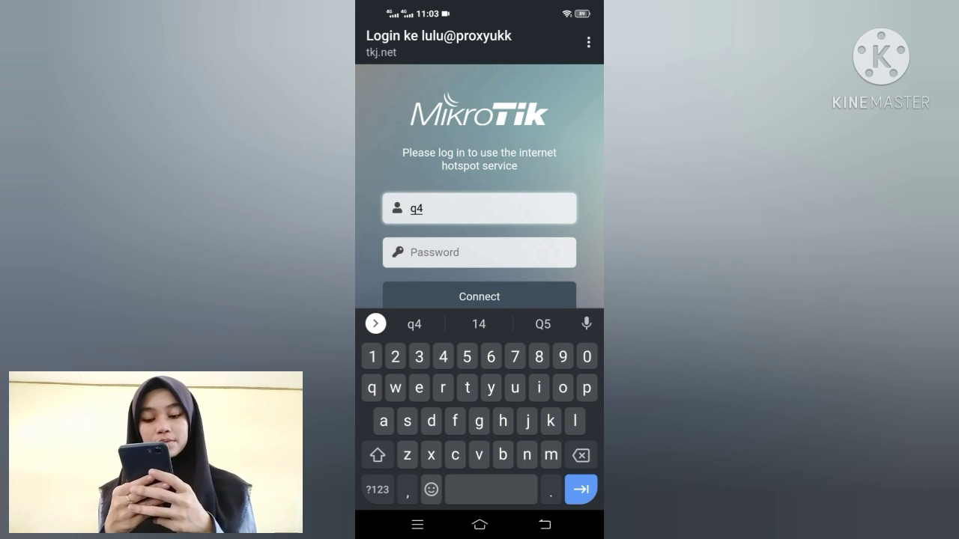
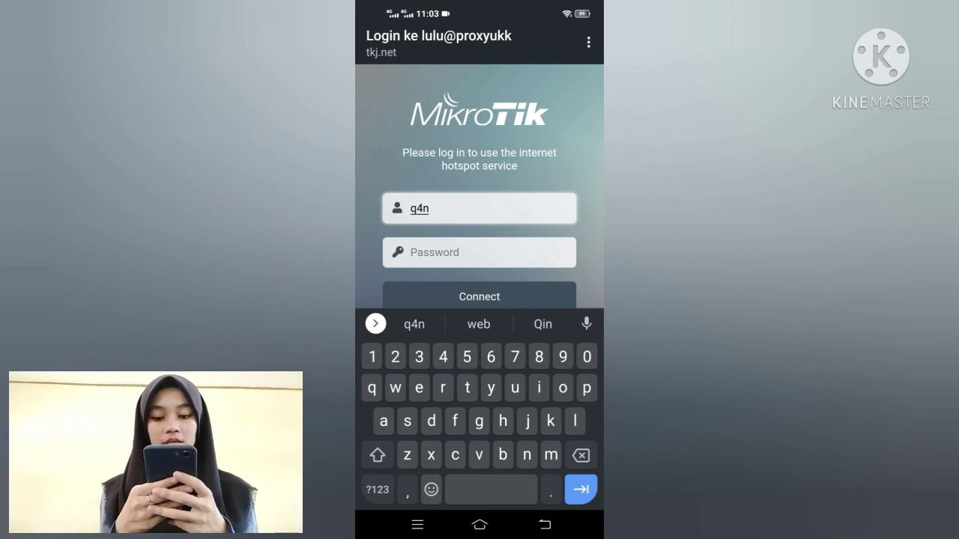
pyautogui.click(526, 243)
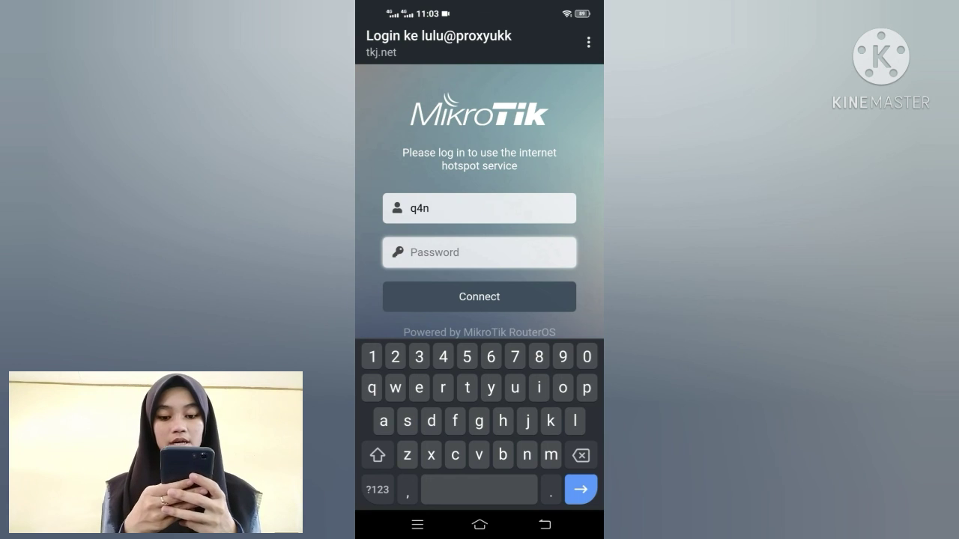
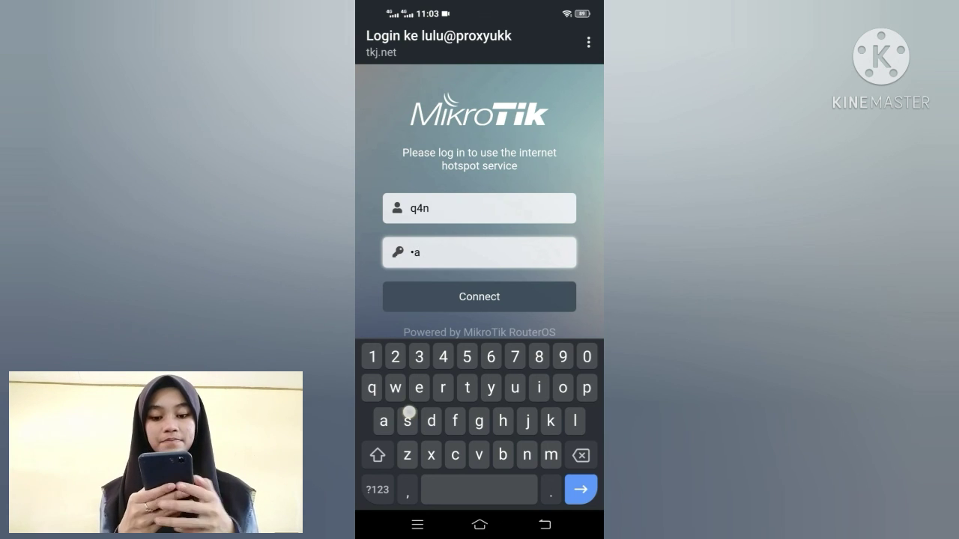
pyautogui.press('Return')
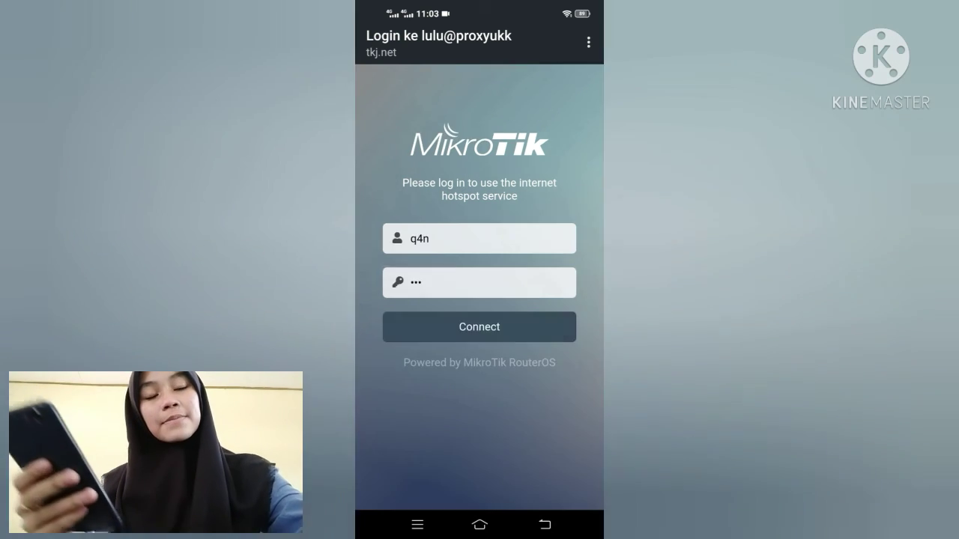